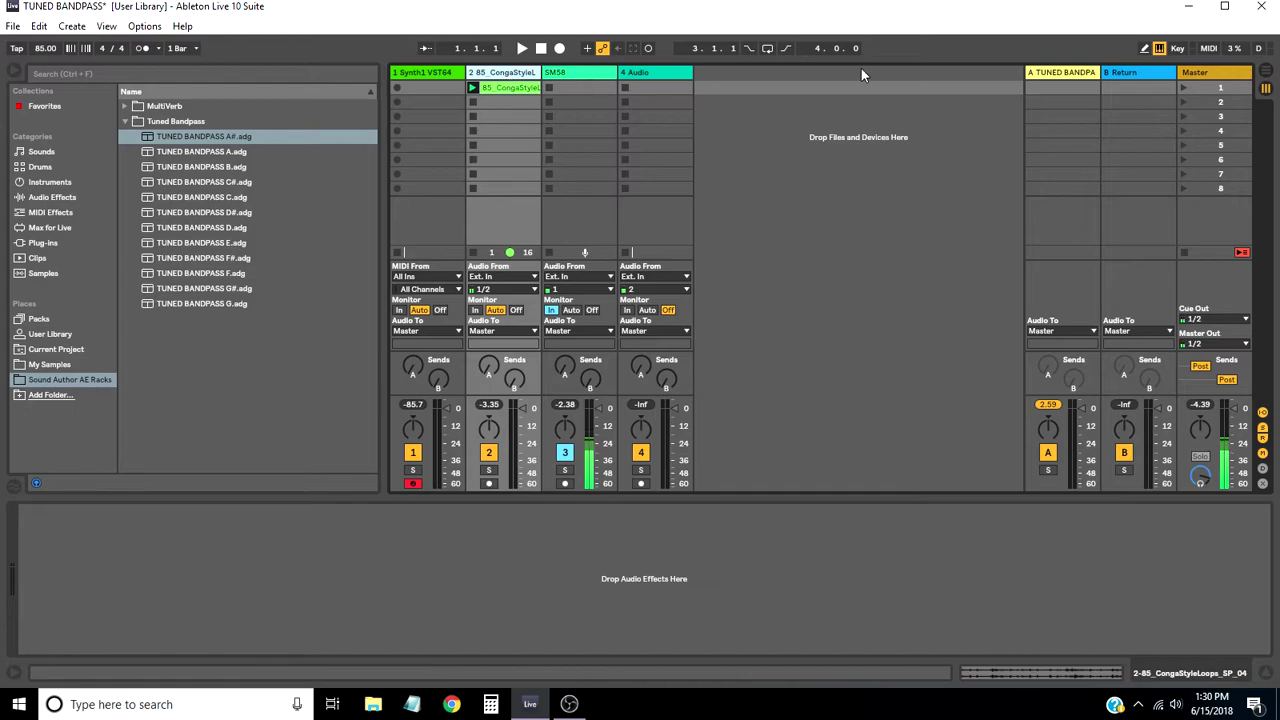
# - Show the TUNED BANDPASS C rack on return A and audition the conga loop with its send A turned up
pyautogui.click(1064, 72)
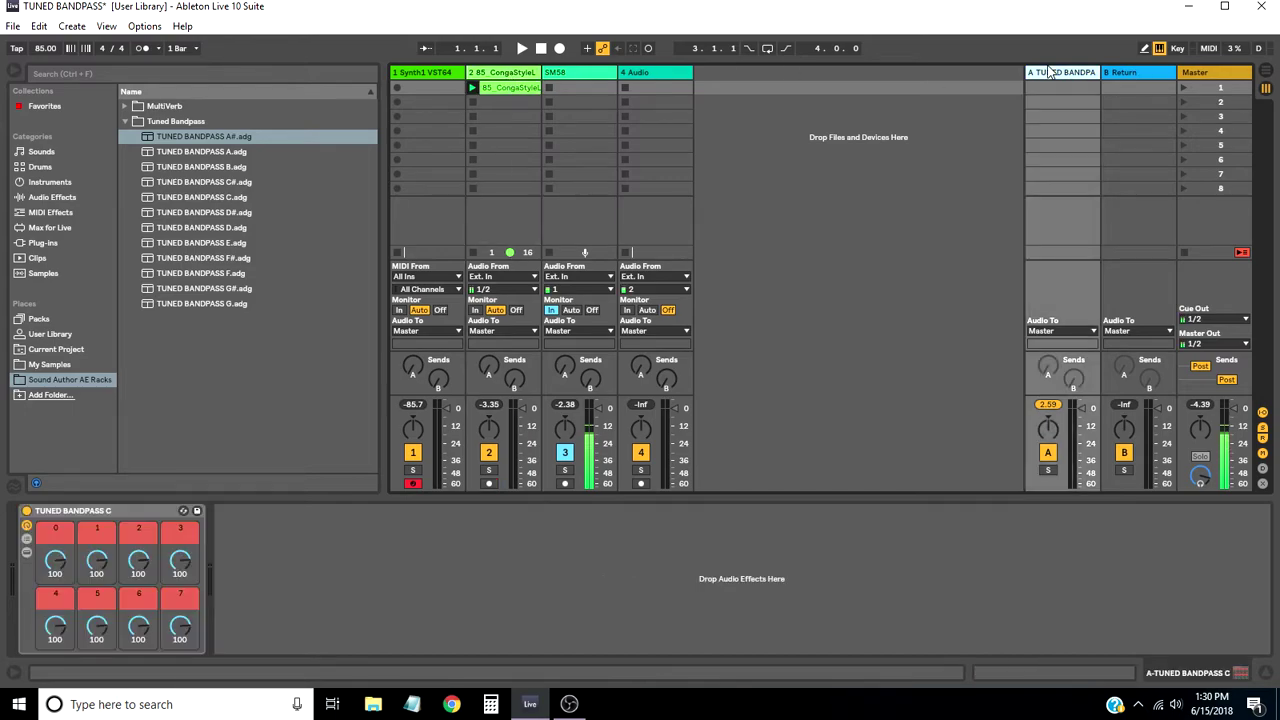
pyautogui.click(162, 513)
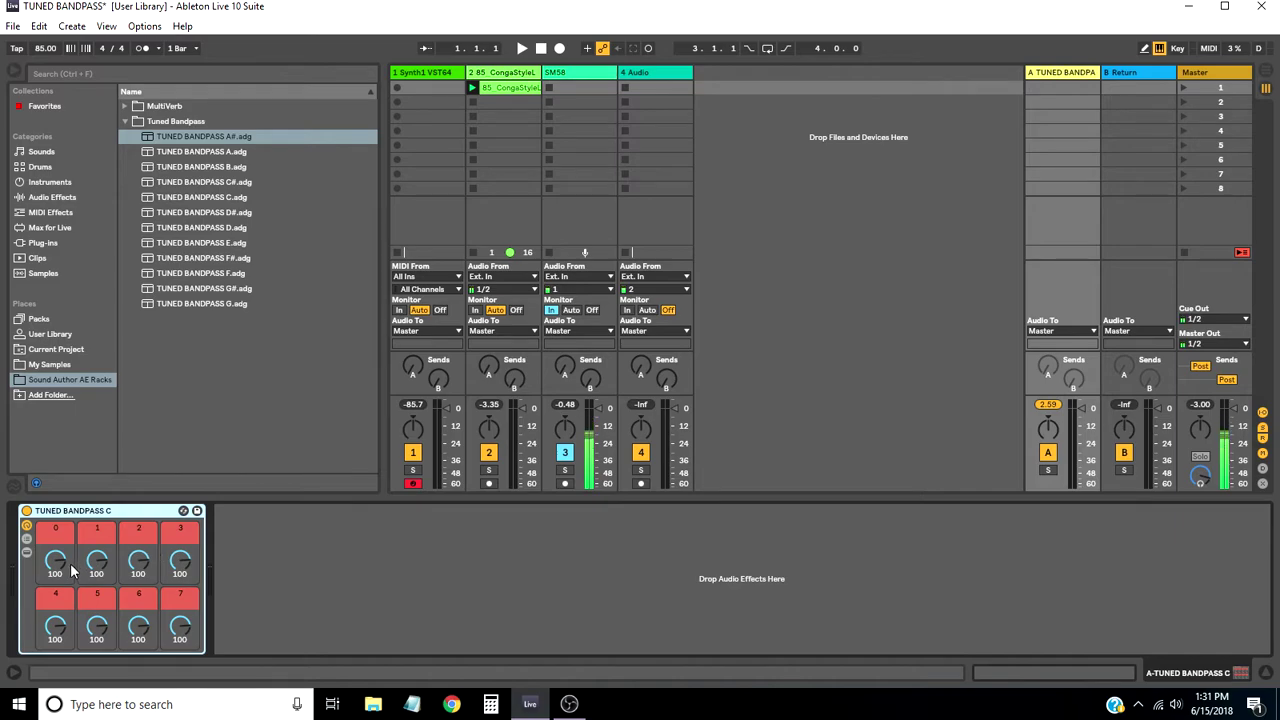
pyautogui.click(474, 89)
pyautogui.moveTo(487, 369); pyautogui.dragTo(487, 240)
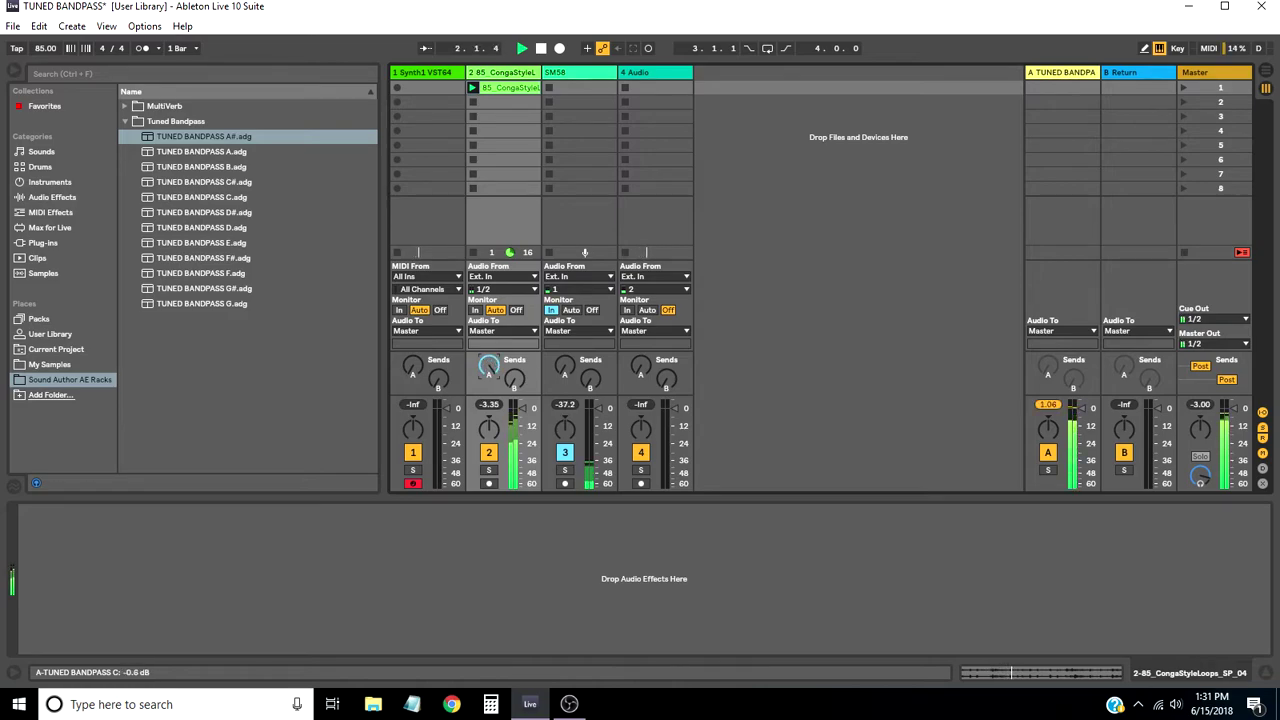
pyautogui.click(541, 48)
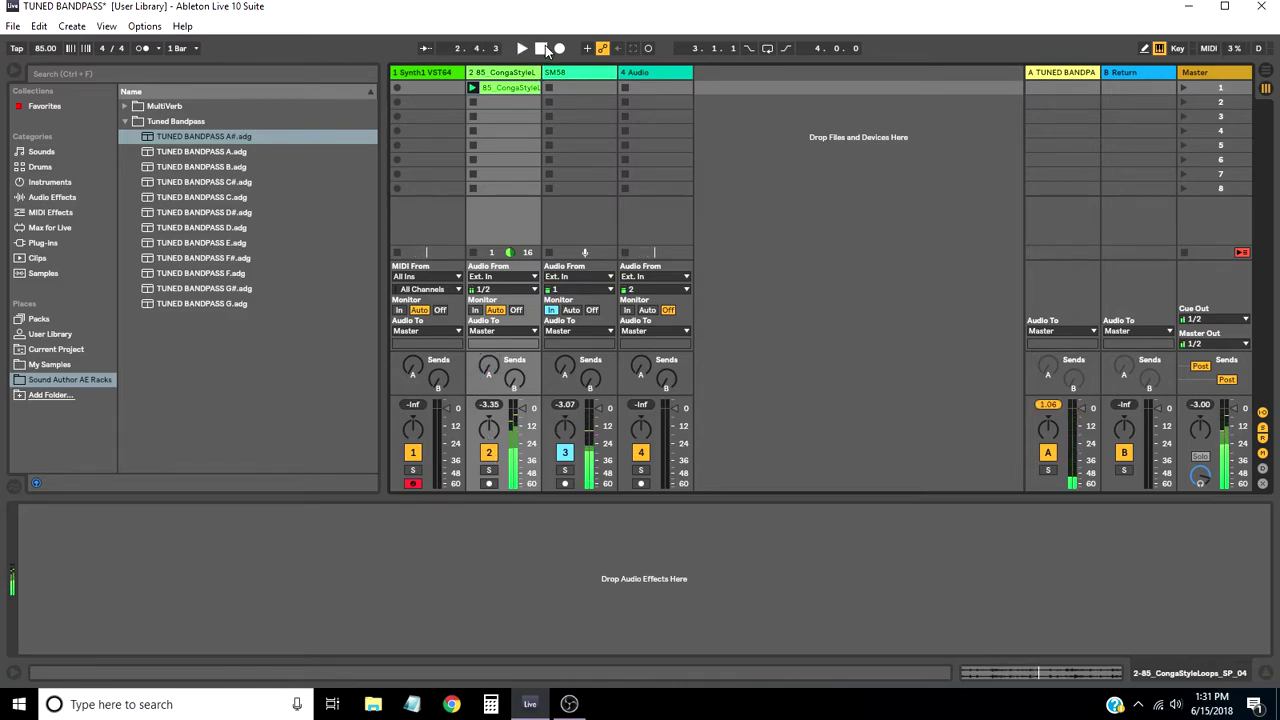
pyautogui.click(488, 368)
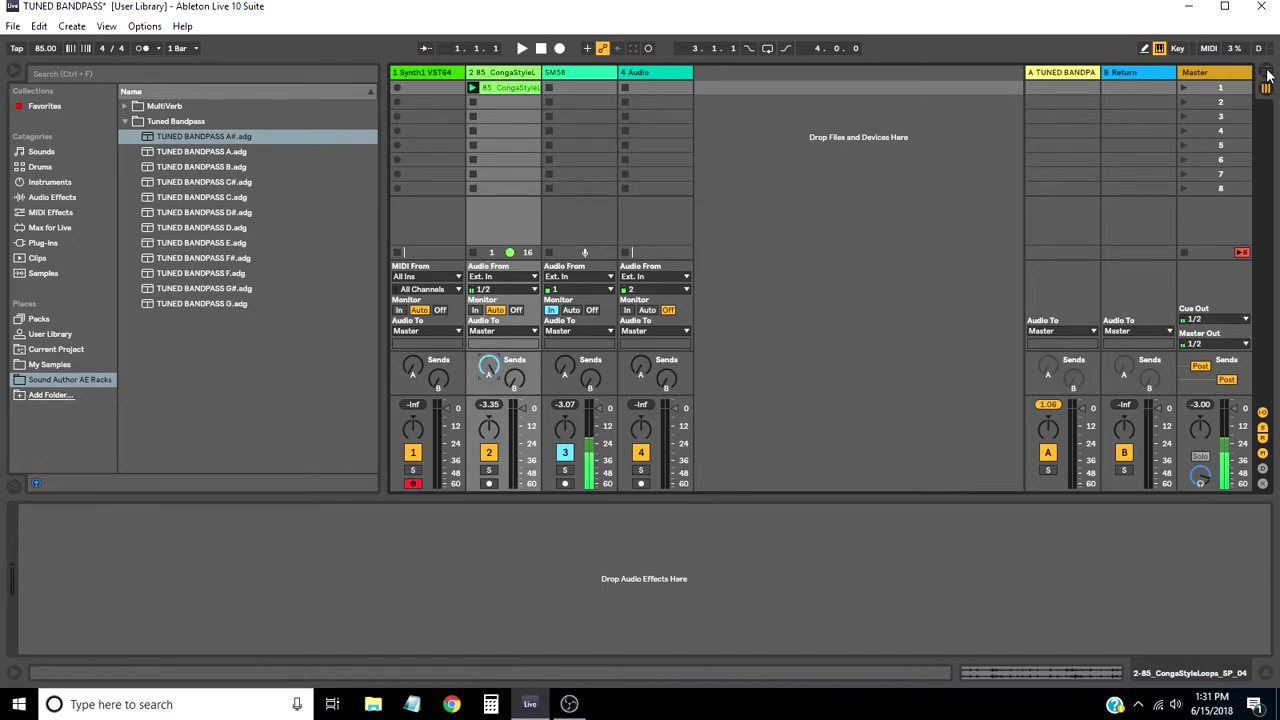
# - Examine the TUNED BANDPASS C rack on return A and the Limiter on the Master track
pyautogui.click(1050, 72)
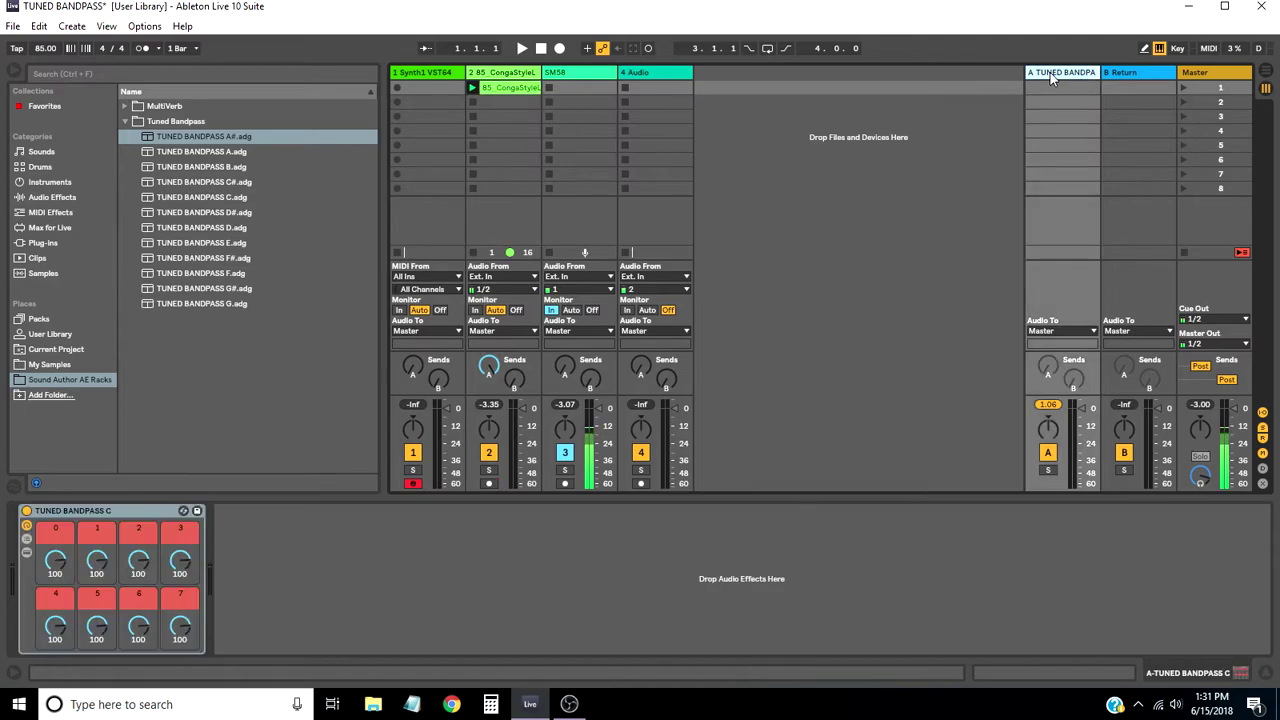
pyautogui.click(1223, 73)
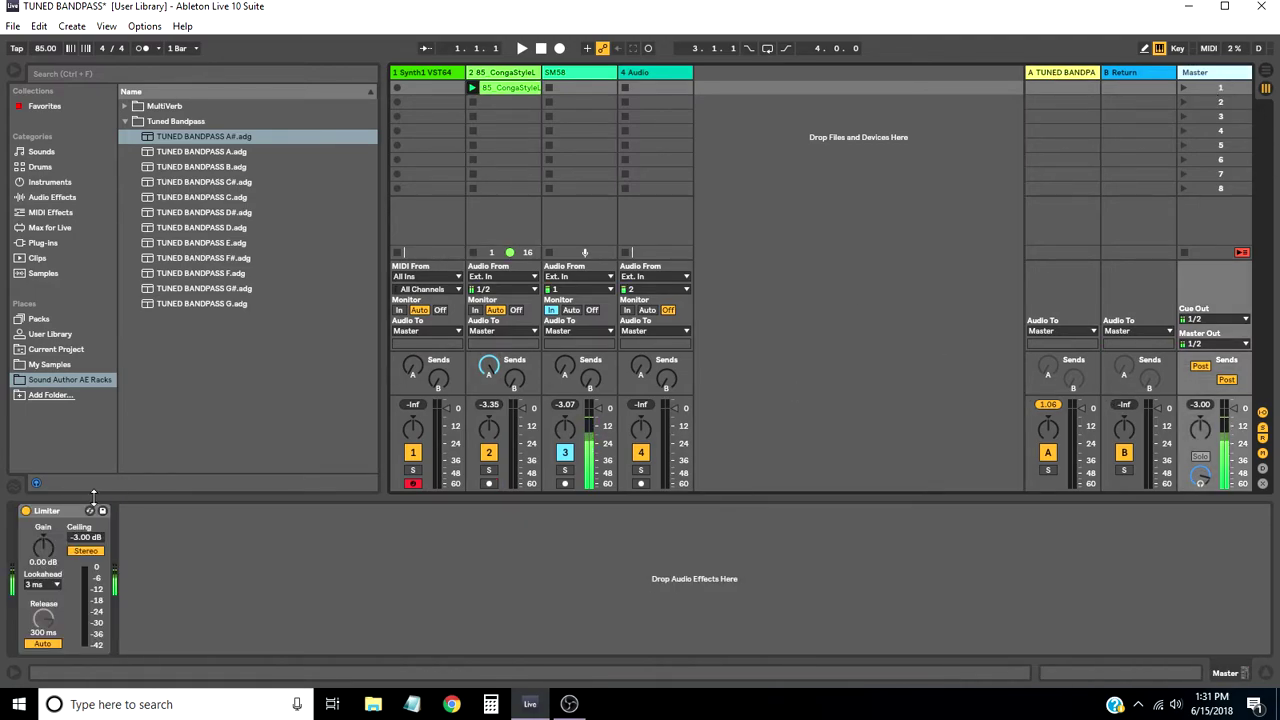
pyautogui.click(65, 512)
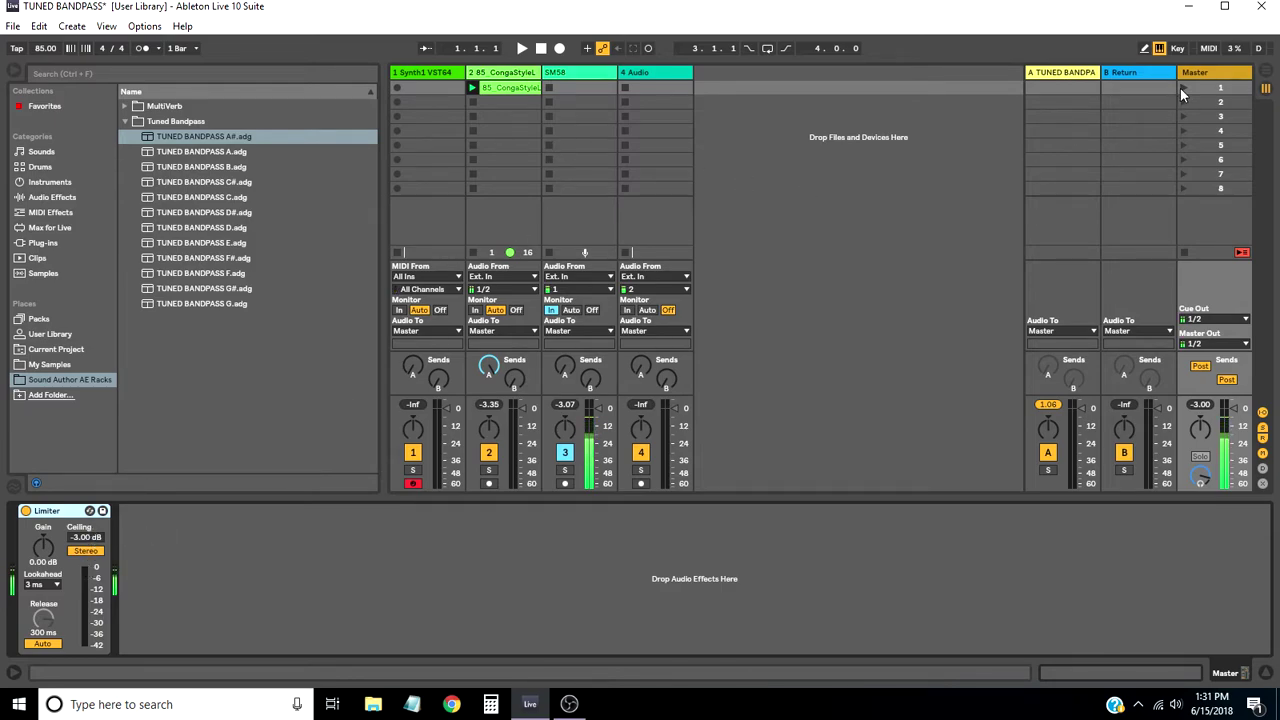
# - Try out macros 7 and 0 of the TUNED BANDPASS C rack on return A, resetting each to 100
pyautogui.click(1069, 72)
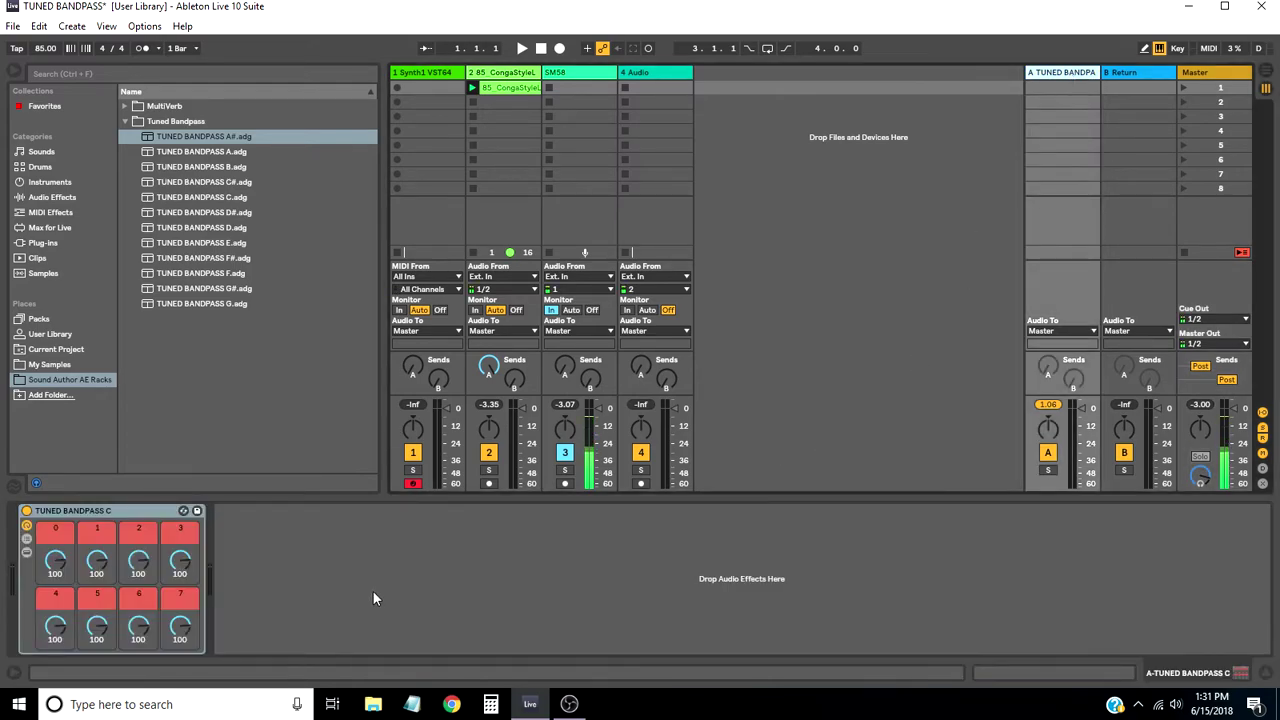
pyautogui.moveTo(190, 638); pyautogui.dragTo(190, 610)
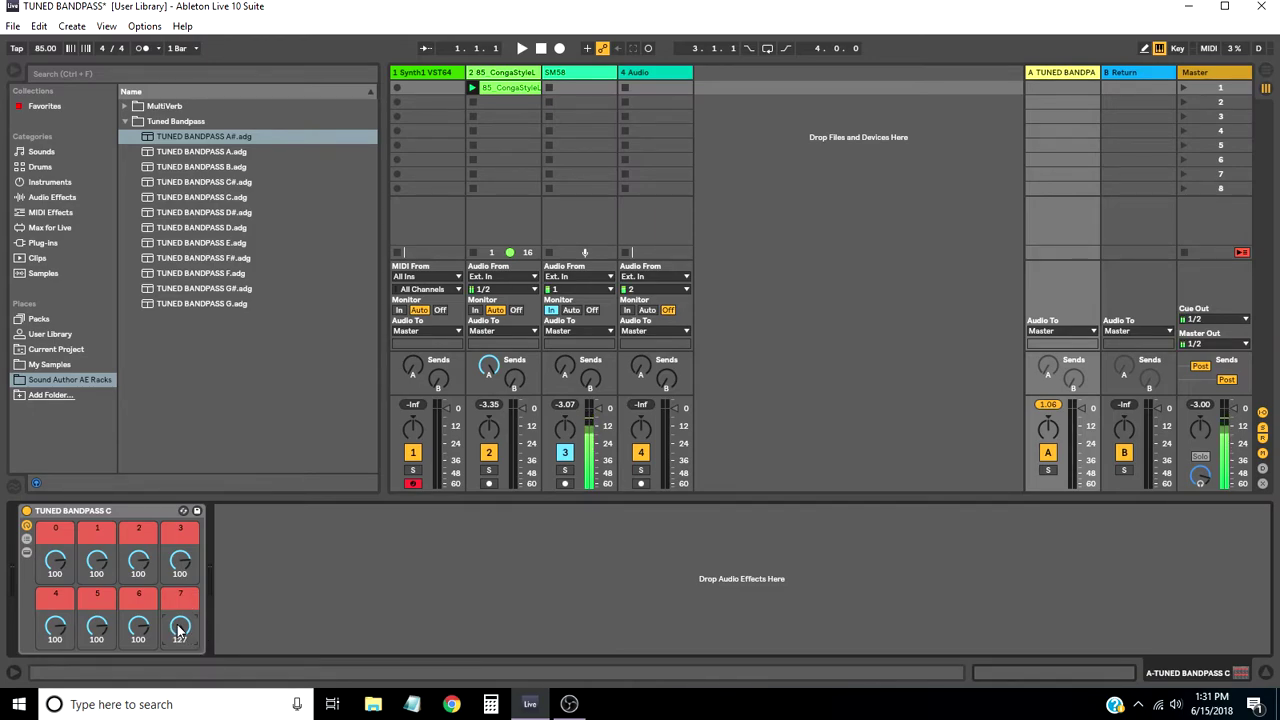
pyautogui.doubleClick(183, 622)
pyautogui.moveTo(72, 576); pyautogui.dragTo(72, 550)
pyautogui.doubleClick(58, 565)
pyautogui.moveTo(51, 555); pyautogui.dragTo(51, 655)
pyautogui.doubleClick(58, 566)
# - Set macros 0 and 1 of the TUNED BANDPASS C rack to 0
pyautogui.moveTo(60, 562); pyautogui.dragTo(60, 662)
pyautogui.moveTo(98, 557); pyautogui.dragTo(98, 657)
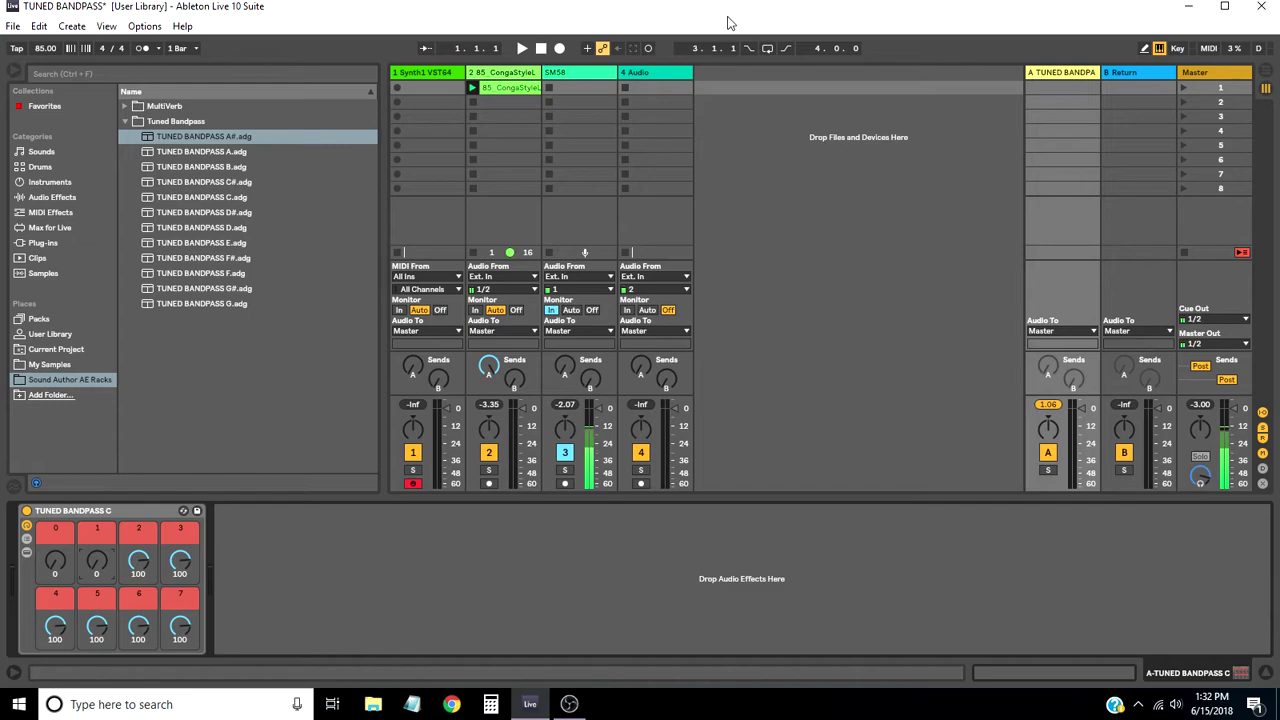
# - During playback, raise macros 2 to 7 of the bandpass rack to 126, 124, 104, 120, 125 and 127, and stop the loop
pyautogui.press('space')
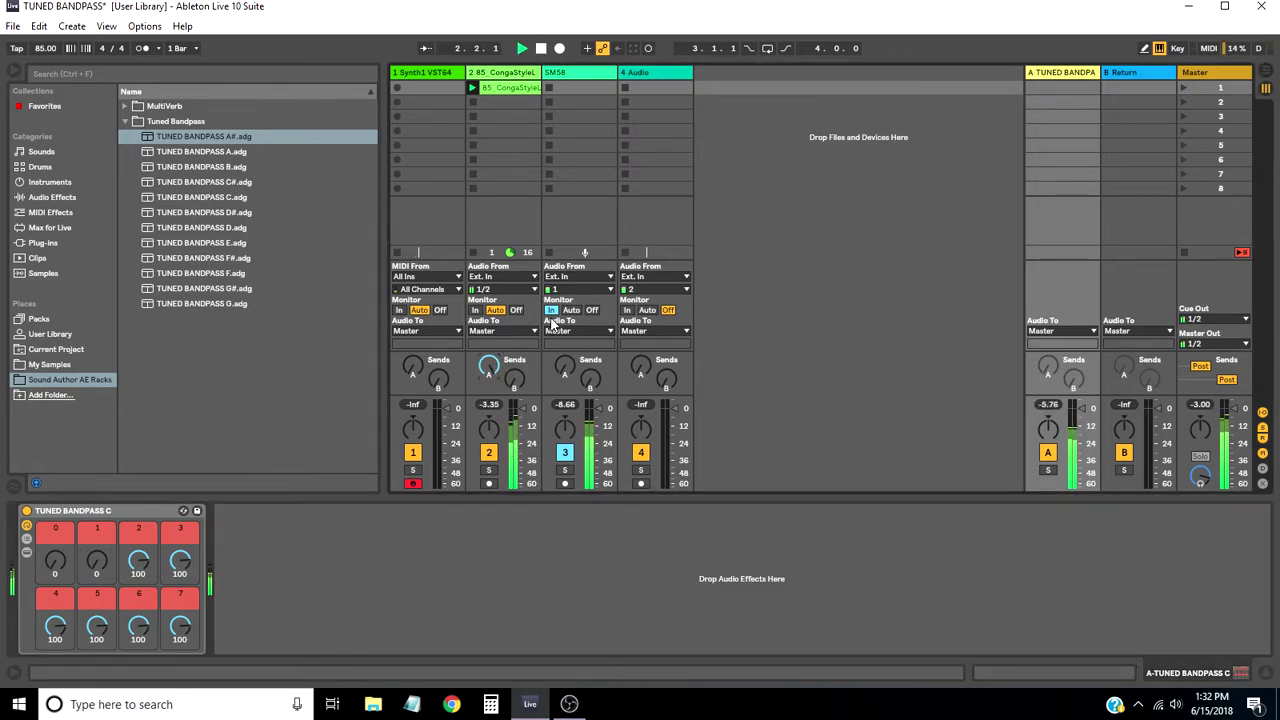
pyautogui.moveTo(187, 628); pyautogui.dragTo(187, 585)
pyautogui.click(149, 631)
pyautogui.moveTo(146, 625); pyautogui.dragTo(146, 585)
pyautogui.moveTo(107, 629); pyautogui.dragTo(55, 620)
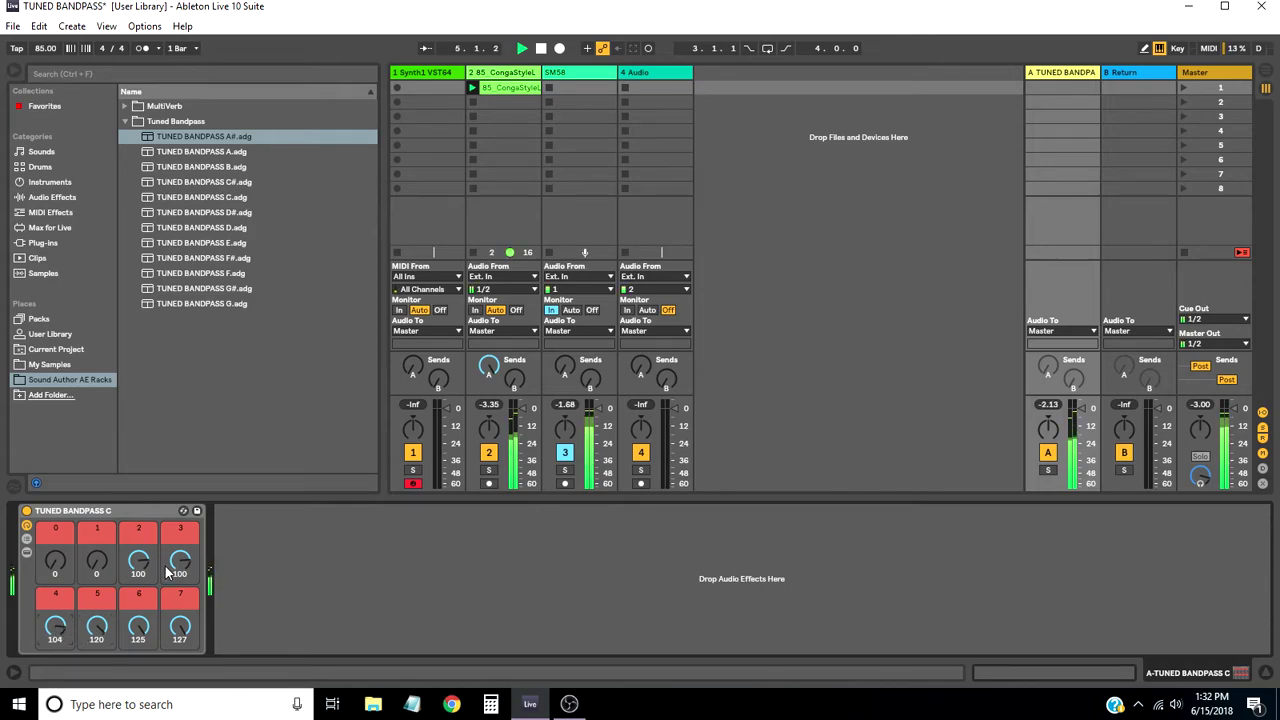
pyautogui.moveTo(180, 564); pyautogui.dragTo(138, 539)
pyautogui.click(540, 48)
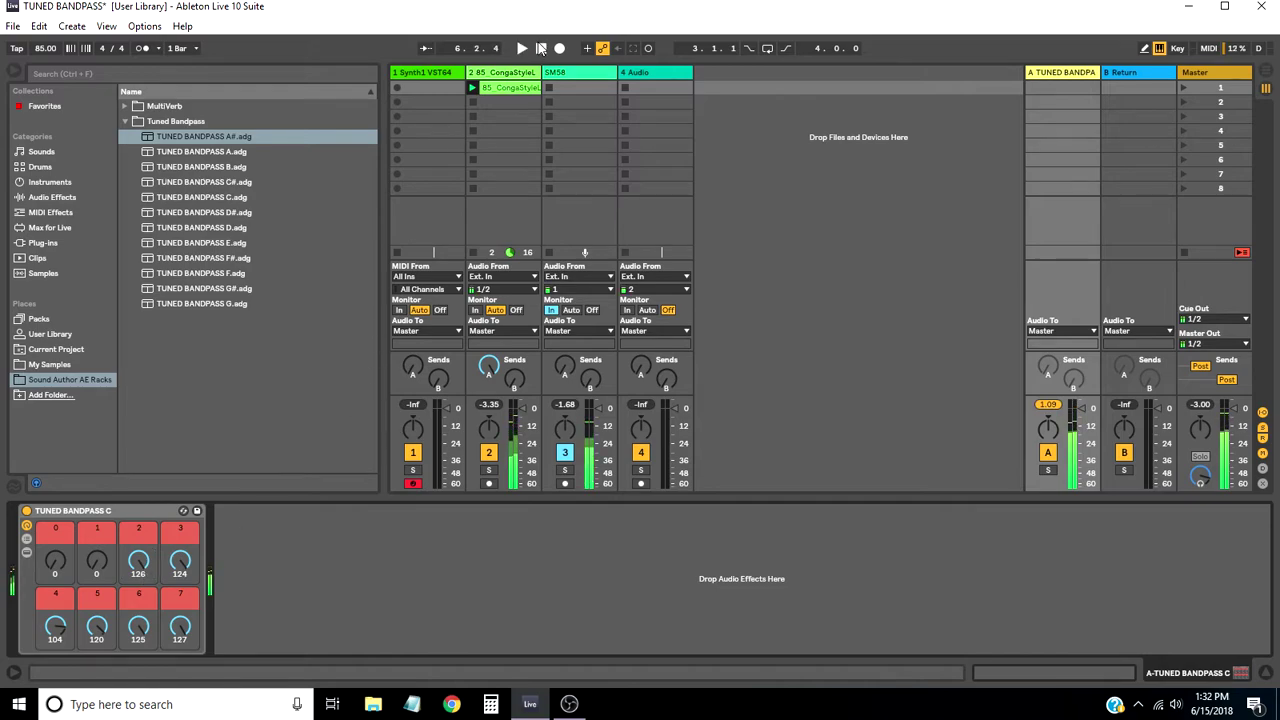
# - Reset macros 2 through 7 of the TUNED BANDPASS C rack to 100
pyautogui.moveTo(180, 625); pyautogui.dragTo(138, 632)
pyautogui.moveTo(97, 625); pyautogui.dragTo(58, 638)
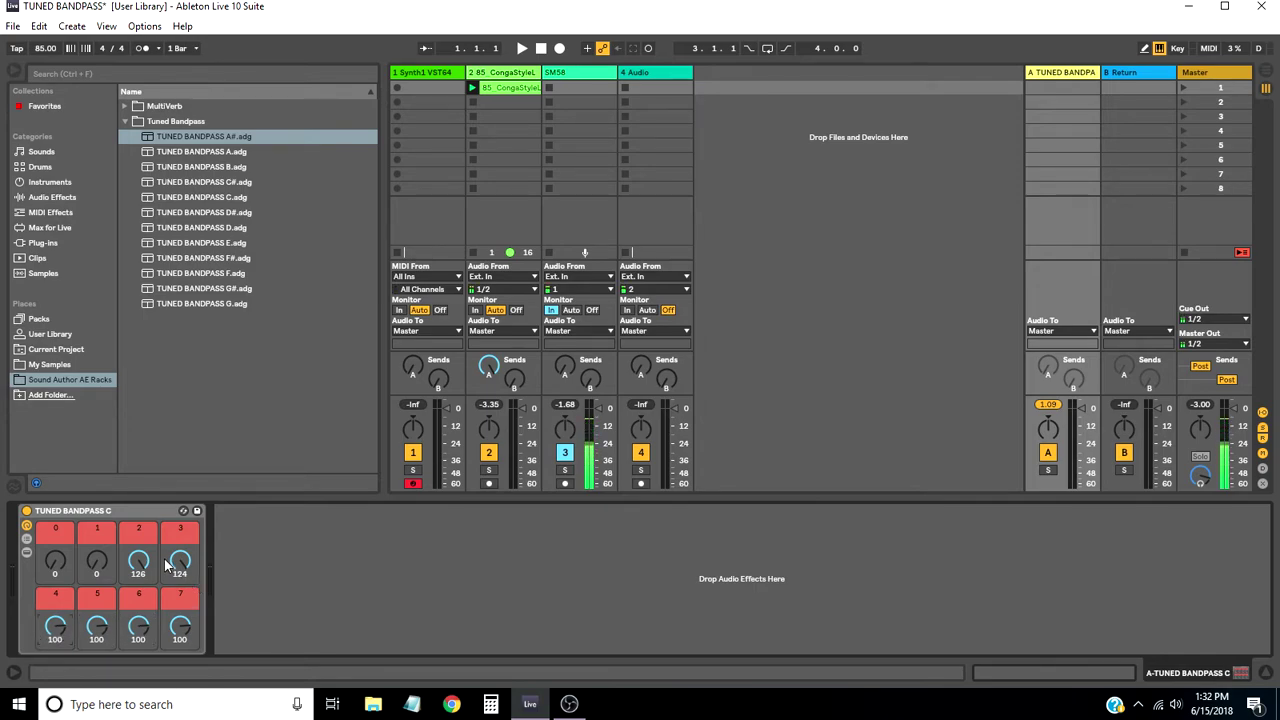
pyautogui.moveTo(180, 567); pyautogui.dragTo(140, 572)
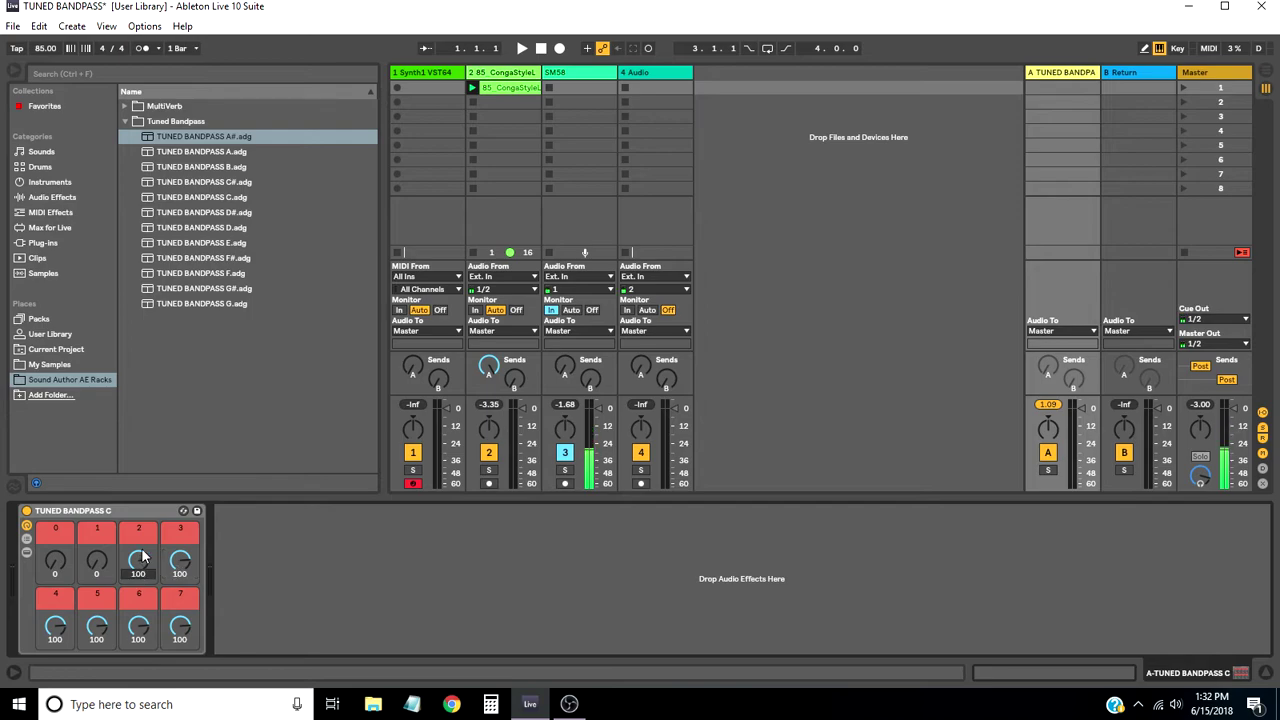
# - Group the TUNED BANDPASS C rack into a new Audio Effect Rack and show its chain list
pyautogui.click(150, 509)
pyautogui.rightClick(150, 509)
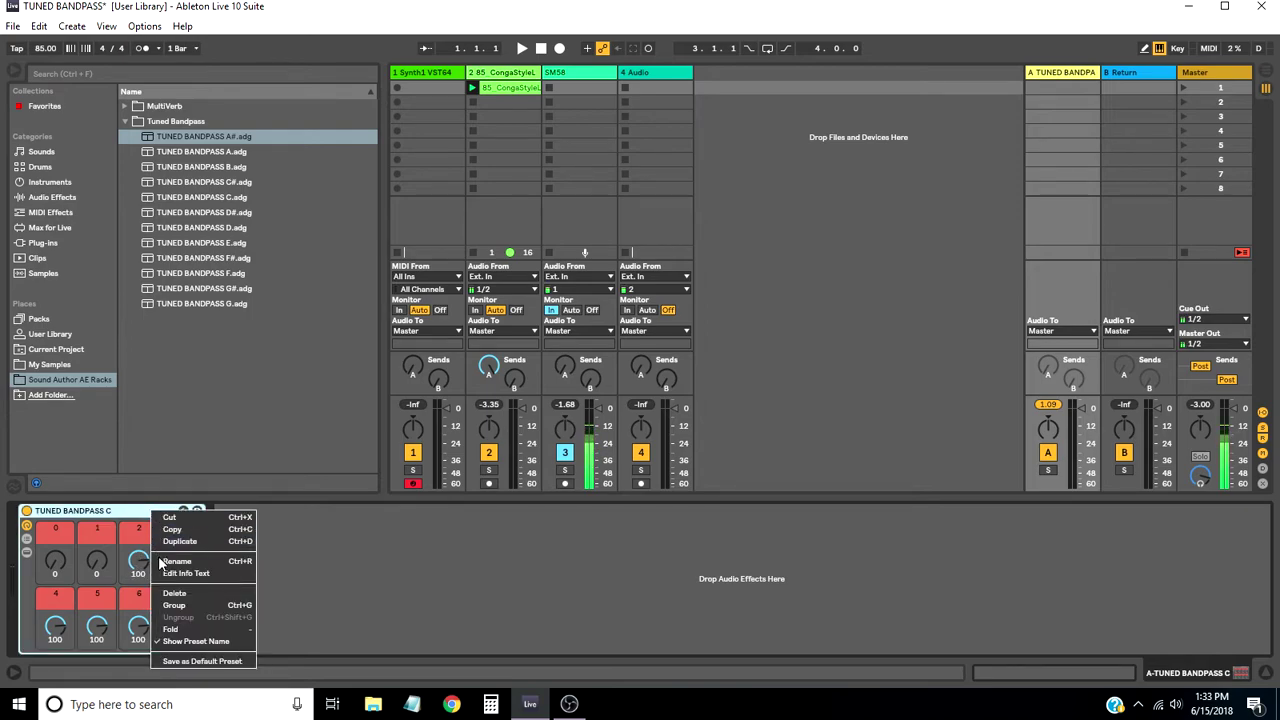
pyautogui.click(174, 606)
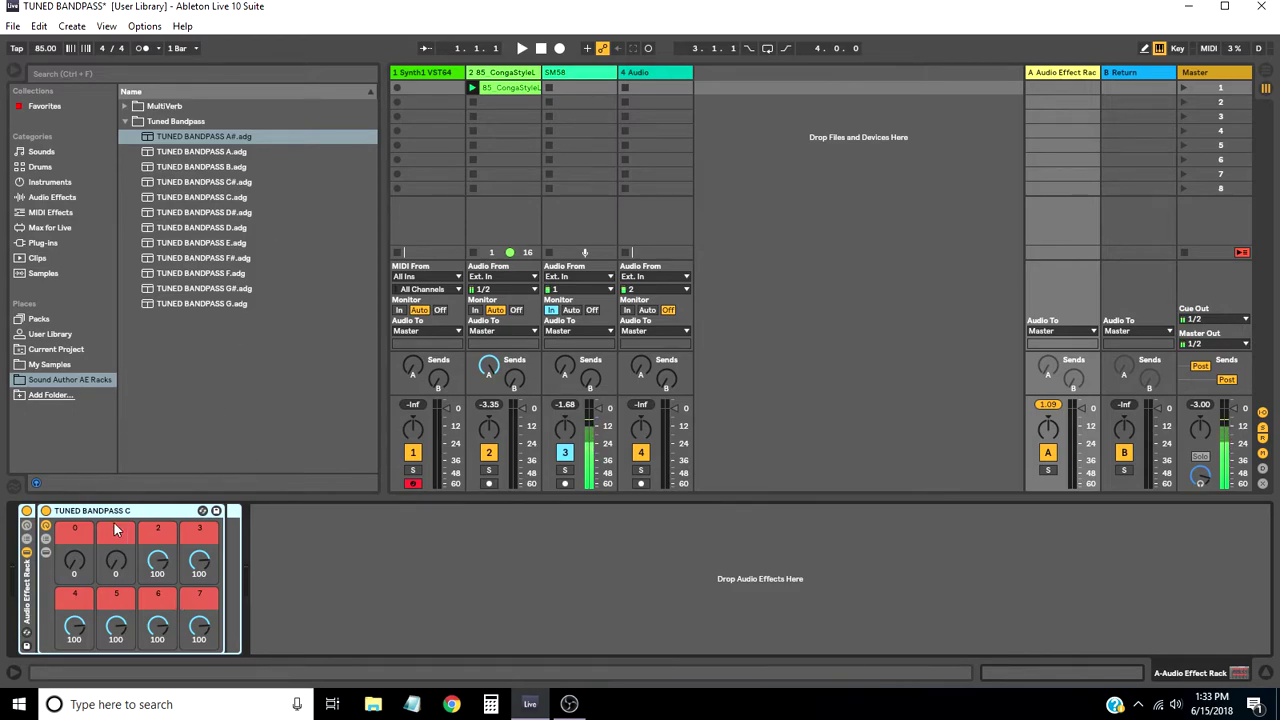
pyautogui.click(25, 550)
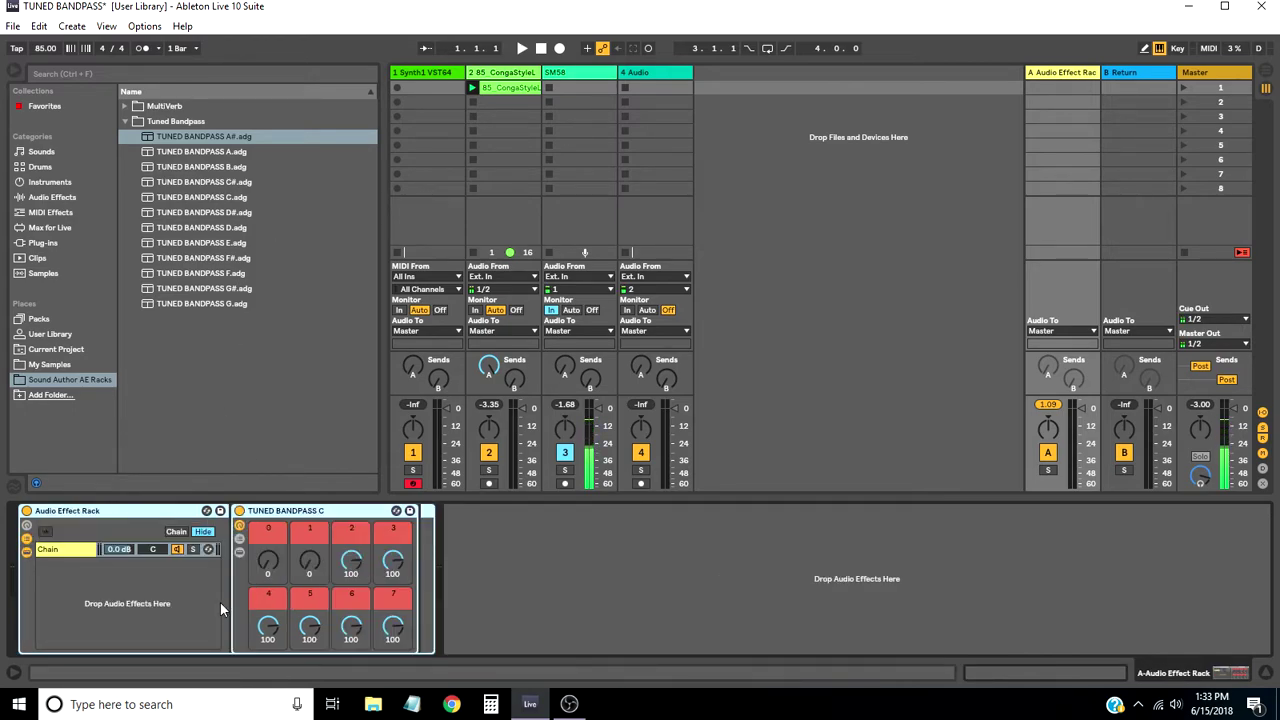
pyautogui.click(97, 562)
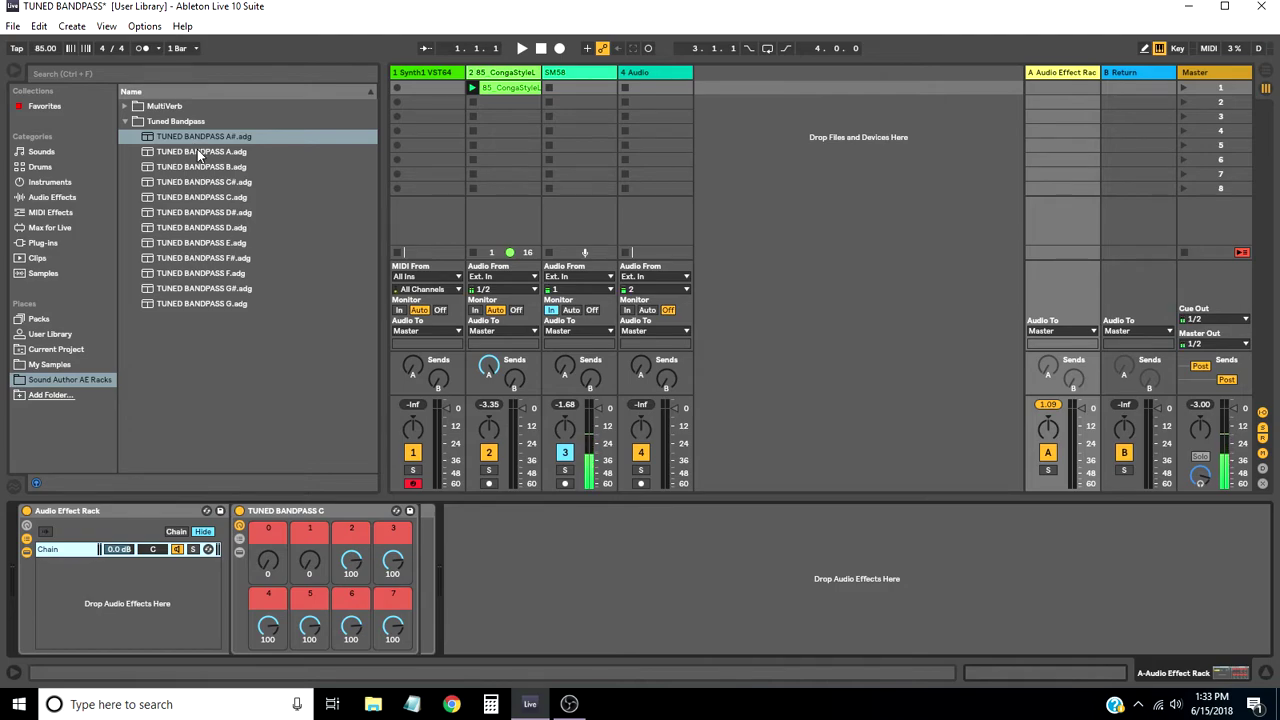
# - Add the TUNED BANDPASS D# and TUNED BANDPASS G presets as new parallel chains in the Audio Effect Rack
pyautogui.click(222, 213)
pyautogui.moveTo(224, 218); pyautogui.dragTo(136, 585)
pyautogui.moveTo(111, 588); pyautogui.dragTo(111, 588)
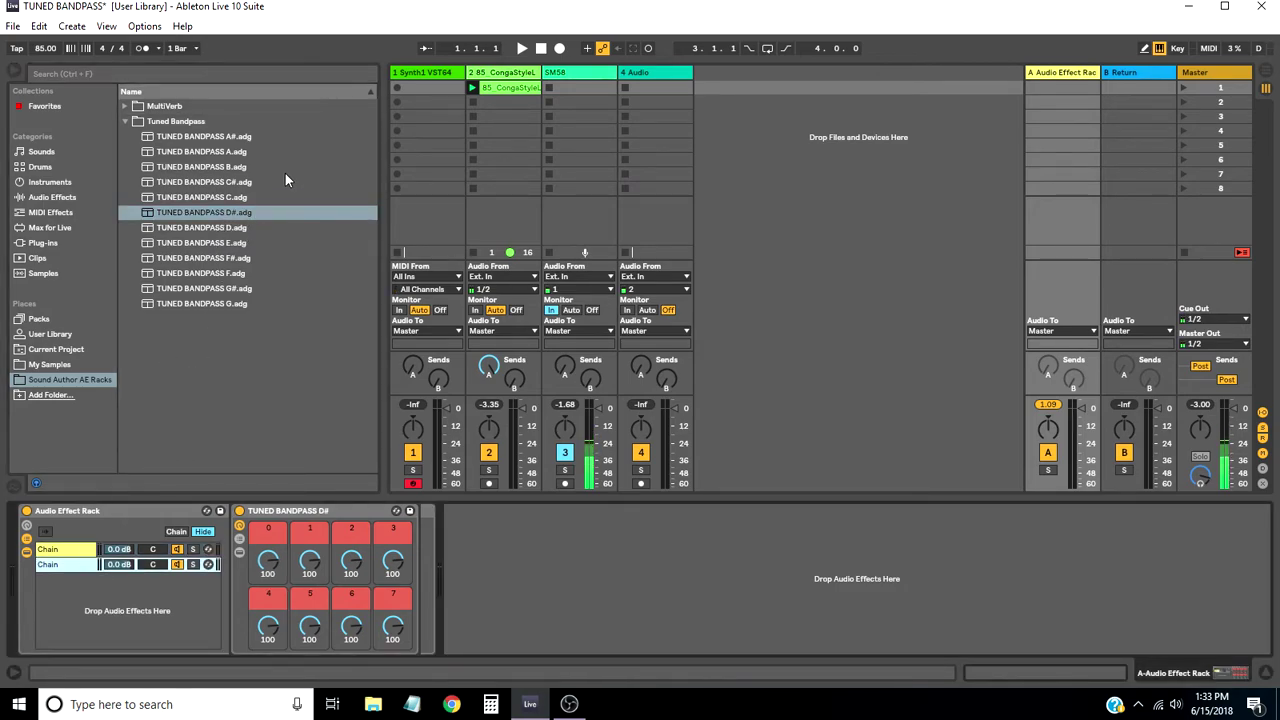
pyautogui.click(196, 304)
pyautogui.moveTo(194, 301); pyautogui.dragTo(88, 608)
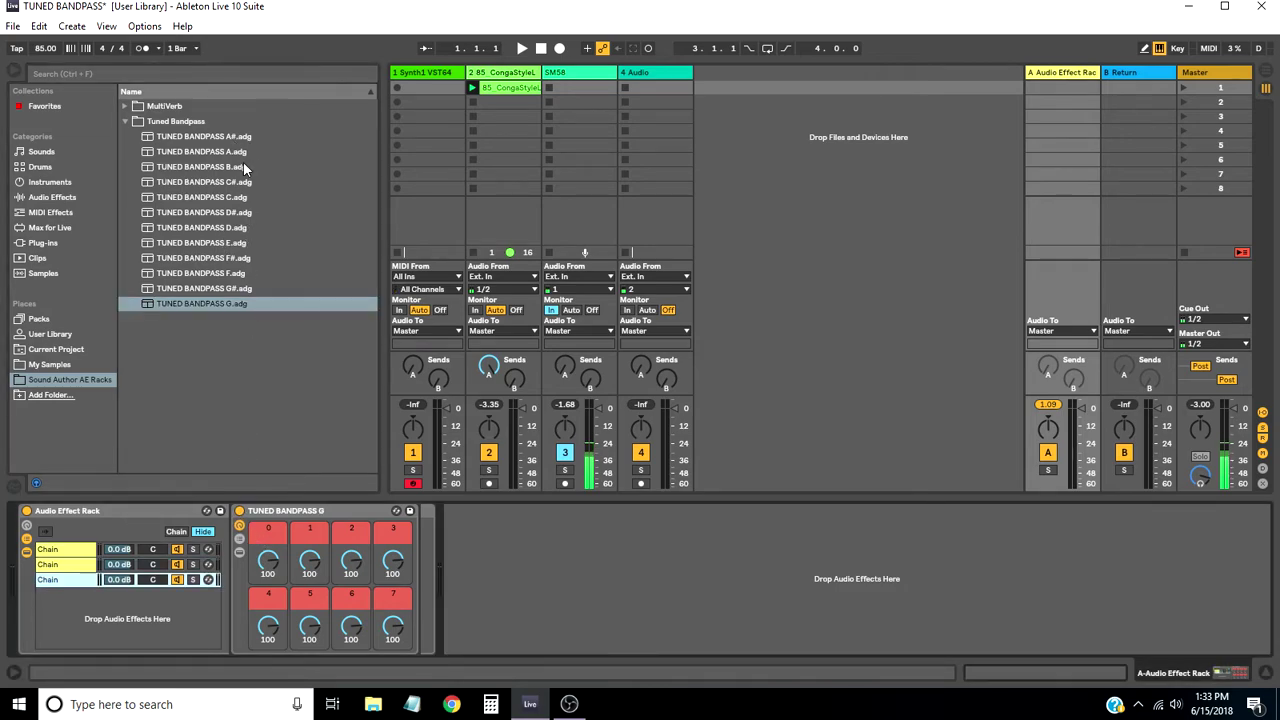
# - Add the TUNED BANDPASS A#, D and F presets as three further chains in the Audio Effect Rack
pyautogui.click(230, 137)
pyautogui.click(155, 634)
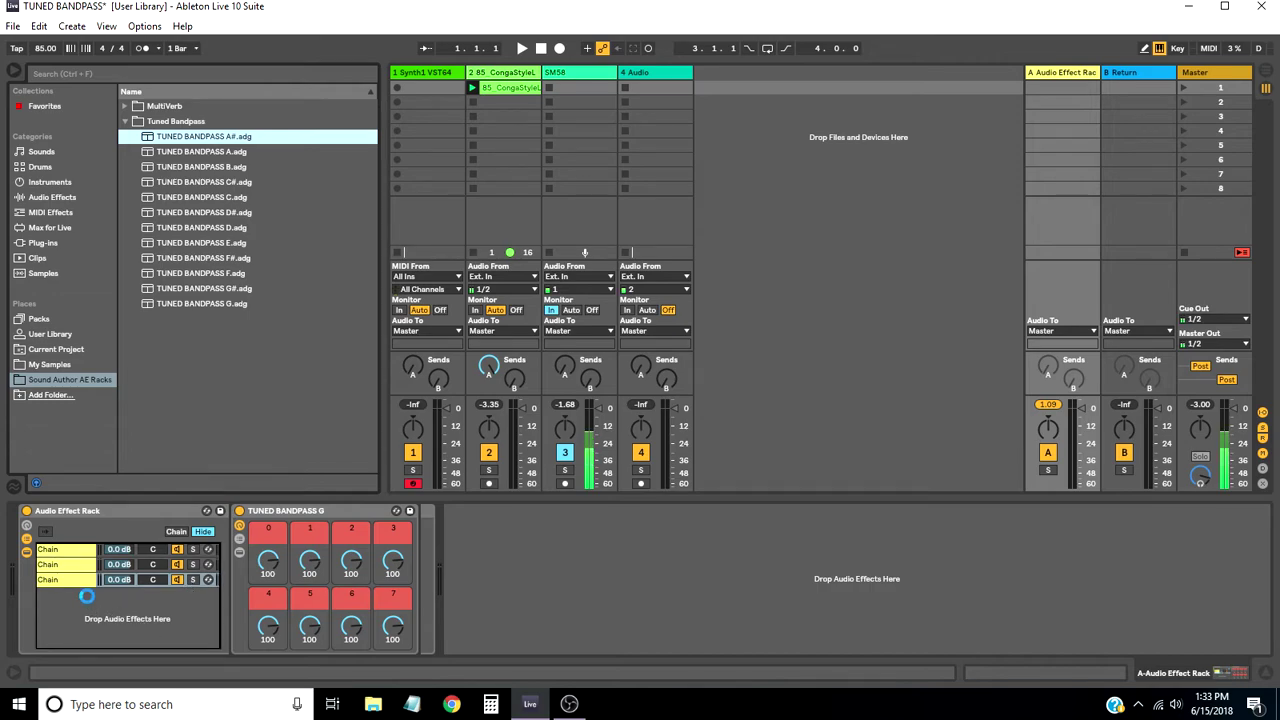
pyautogui.press('Return')
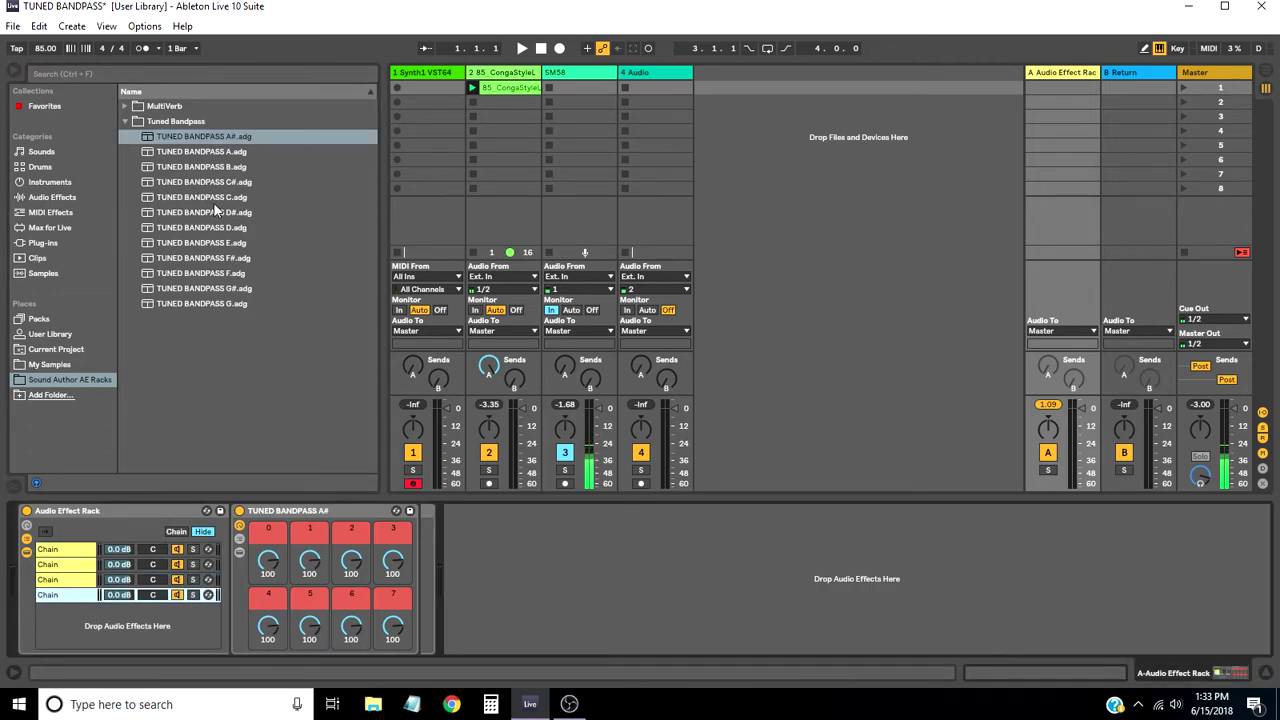
pyautogui.click(203, 229)
pyautogui.click(100, 628)
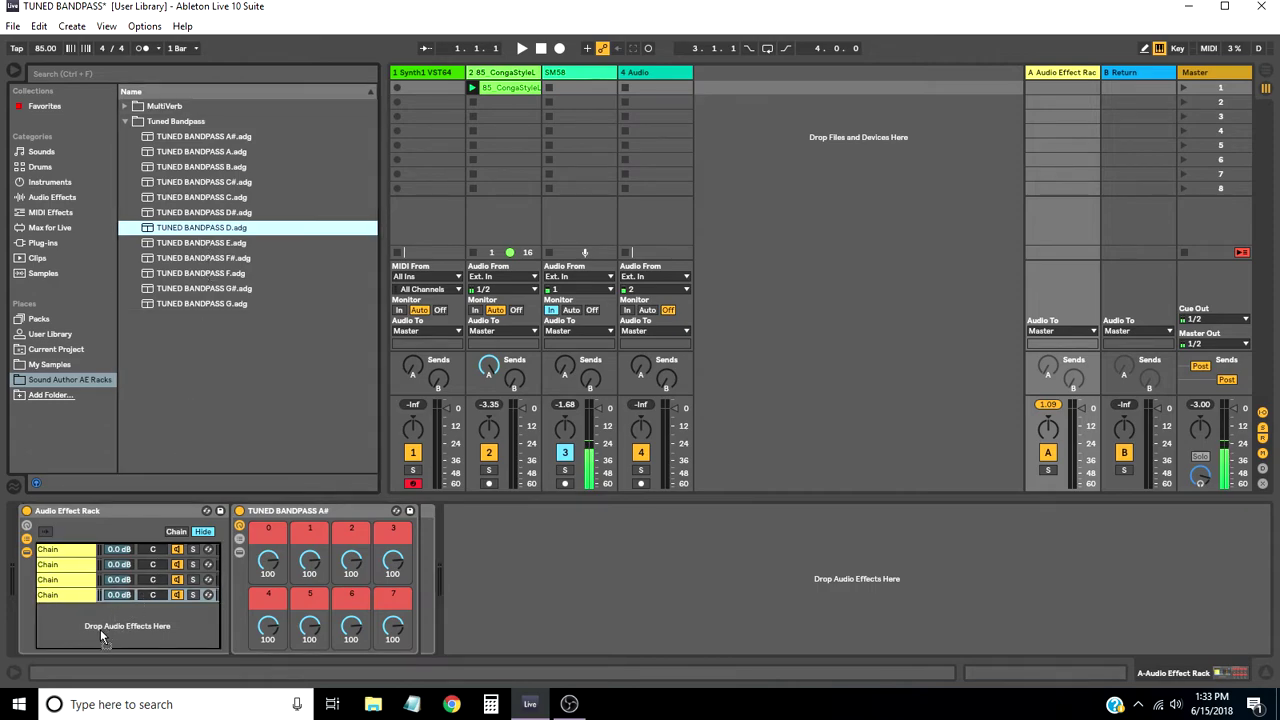
pyautogui.press('Return')
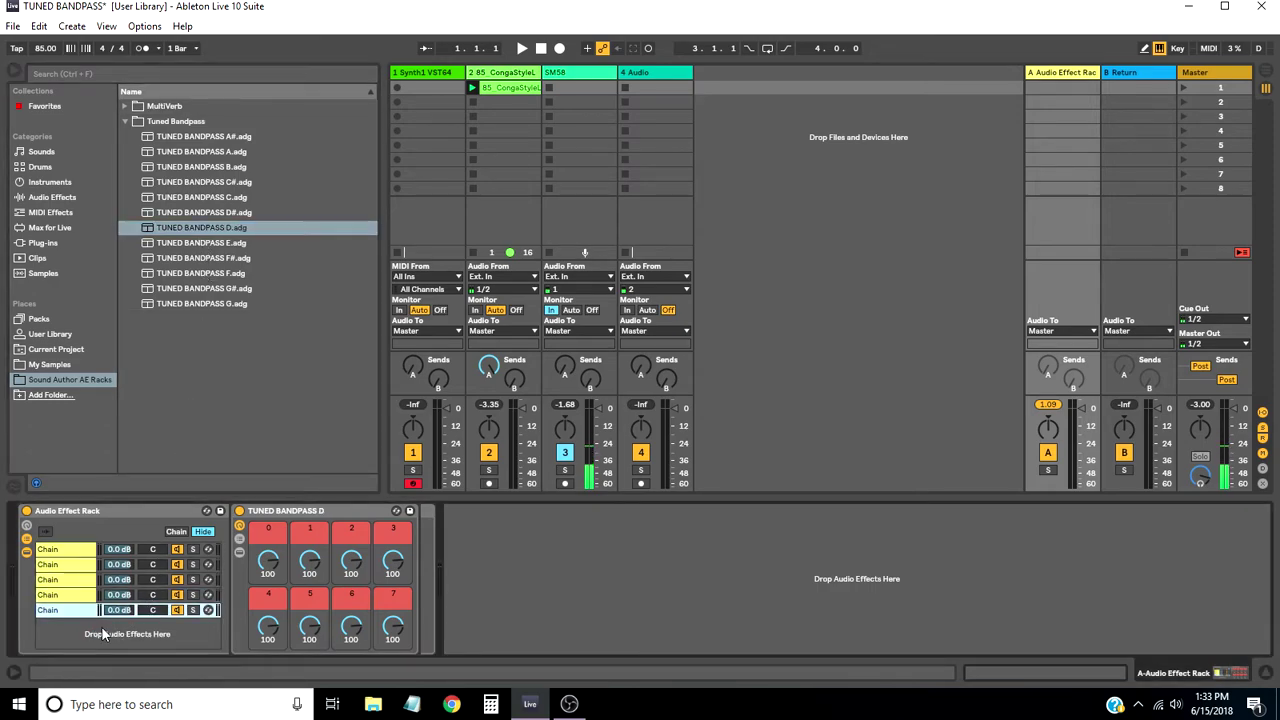
pyautogui.click(217, 273)
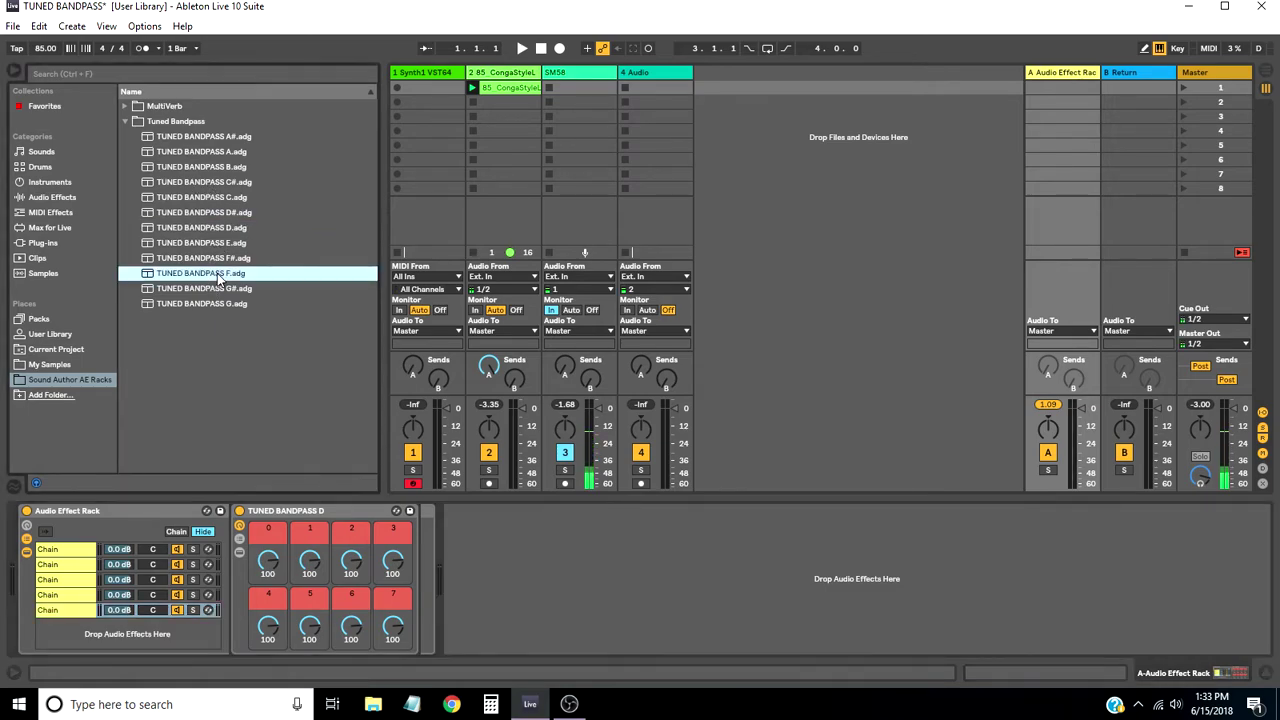
pyautogui.moveTo(98, 561); pyautogui.dragTo(65, 626)
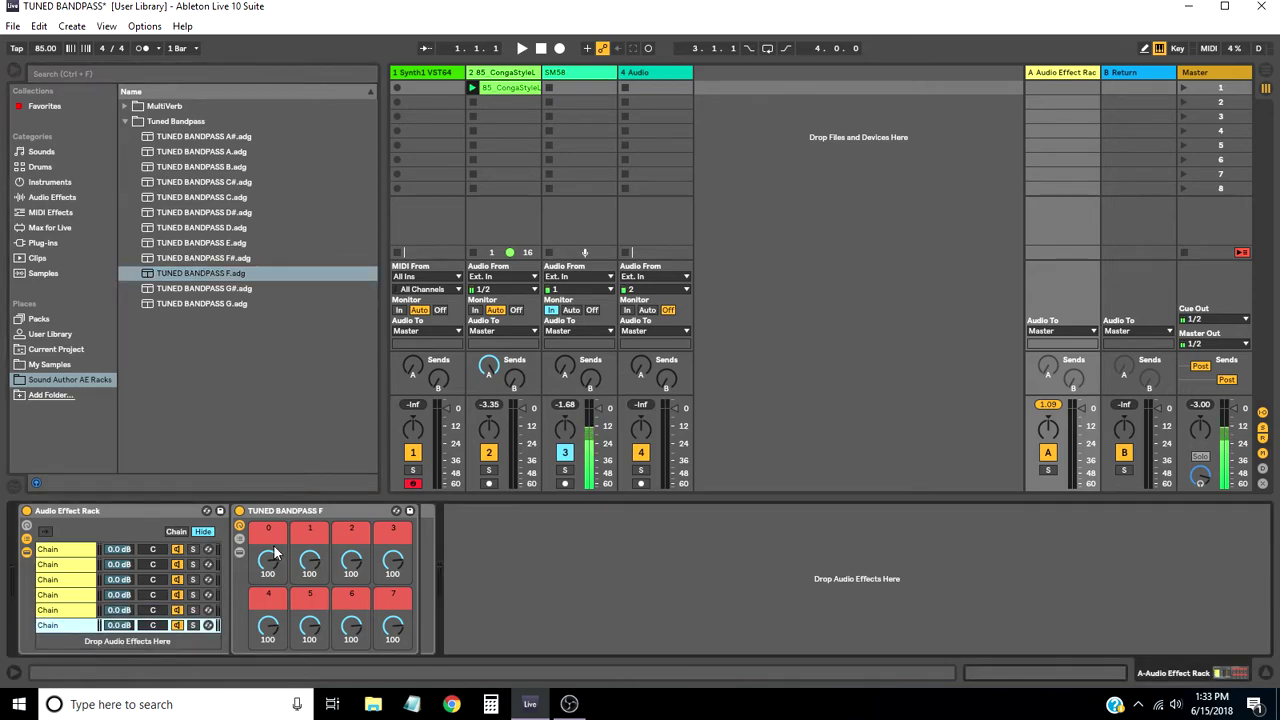
# - In the TUNED BANDPASS F and D chains, set macros 0 and 1 to 0 and lower macro 2
pyautogui.moveTo(313, 560); pyautogui.dragTo(314, 600)
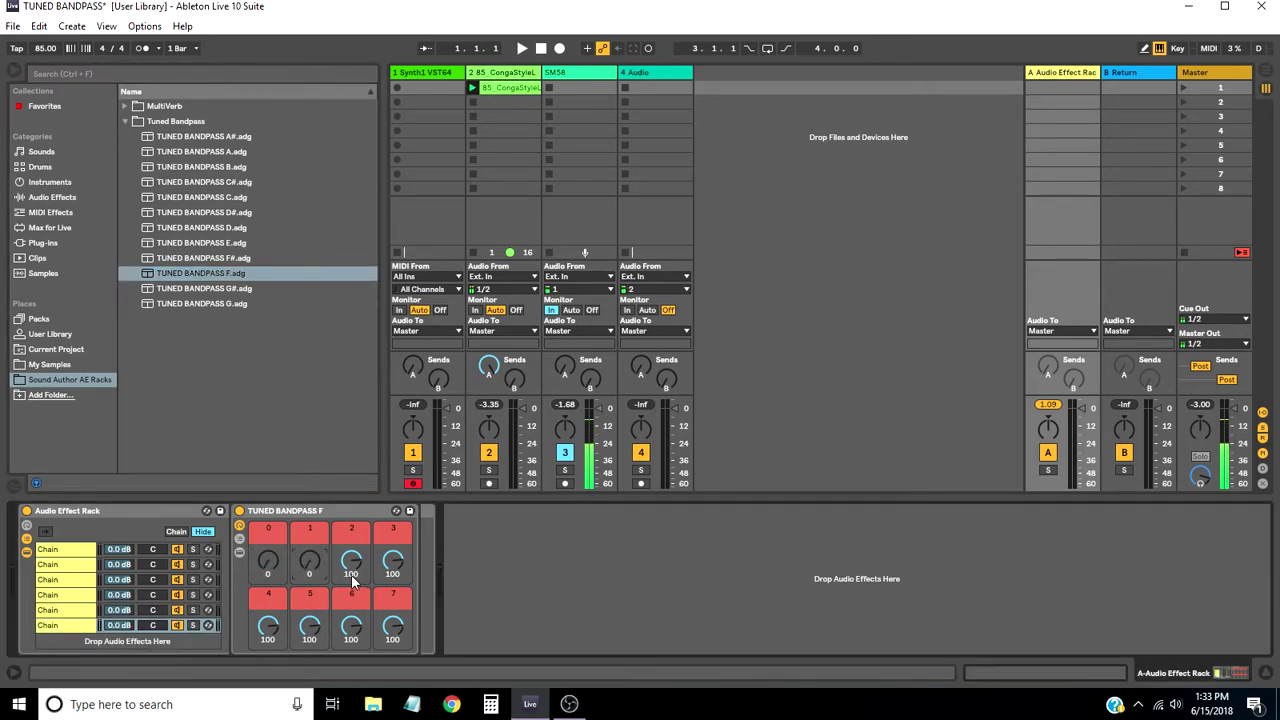
pyautogui.moveTo(358, 563); pyautogui.dragTo(358, 574)
pyautogui.click(172, 611)
pyautogui.moveTo(267, 562); pyautogui.dragTo(267, 610)
pyautogui.moveTo(309, 562); pyautogui.dragTo(309, 610)
pyautogui.moveTo(350, 562); pyautogui.dragTo(350, 590)
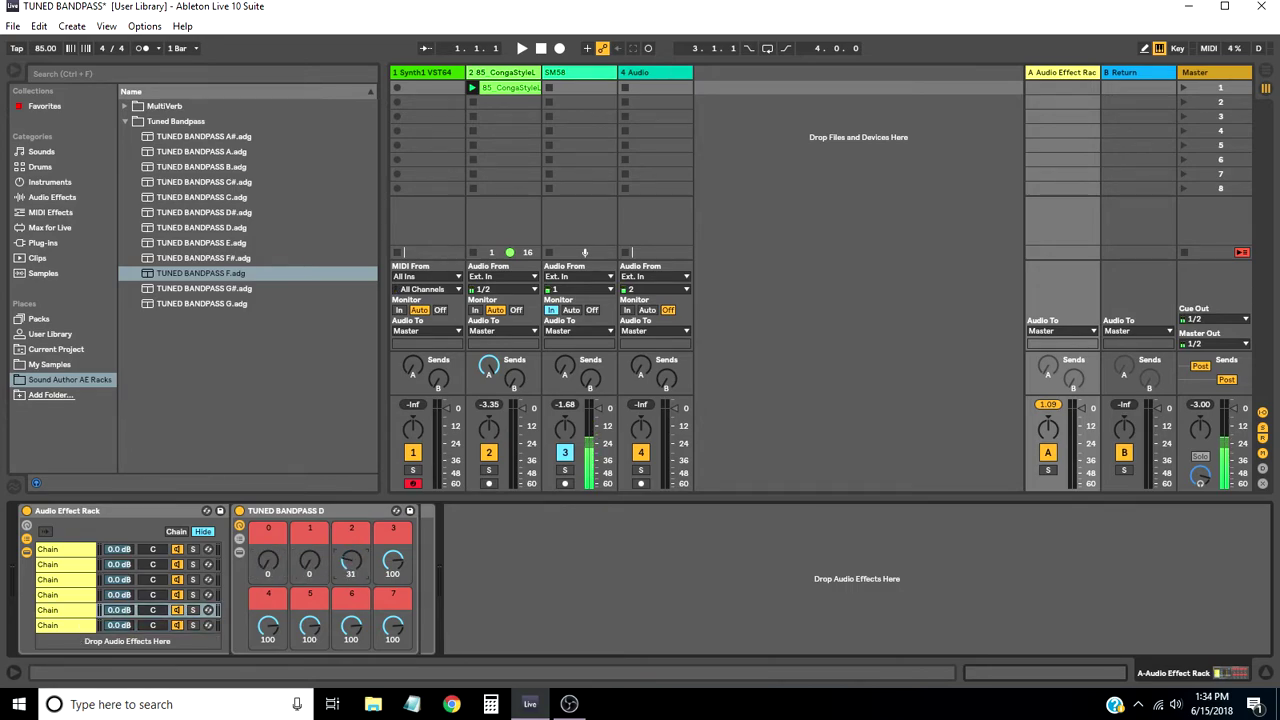
# - Turn macros 0 and 1 fully down and reduce macro 2 in the TUNED BANDPASS A# and G chains
pyautogui.click(67, 597)
pyautogui.moveTo(270, 565); pyautogui.dragTo(270, 613)
pyautogui.moveTo(314, 562); pyautogui.dragTo(350, 591)
pyautogui.click(70, 580)
pyautogui.moveTo(268, 562); pyautogui.dragTo(268, 610)
pyautogui.moveTo(313, 560); pyautogui.dragTo(313, 608)
pyautogui.moveTo(352, 562); pyautogui.dragTo(352, 600)
# - In the TUNED BANDPASS D# chain, set macros 0 and 1 to 0 and lower macro 2
pyautogui.click(70, 566)
pyautogui.moveTo(268, 562); pyautogui.dragTo(268, 610)
pyautogui.moveTo(310, 562); pyautogui.dragTo(310, 610)
pyautogui.moveTo(351, 562); pyautogui.dragTo(351, 574)
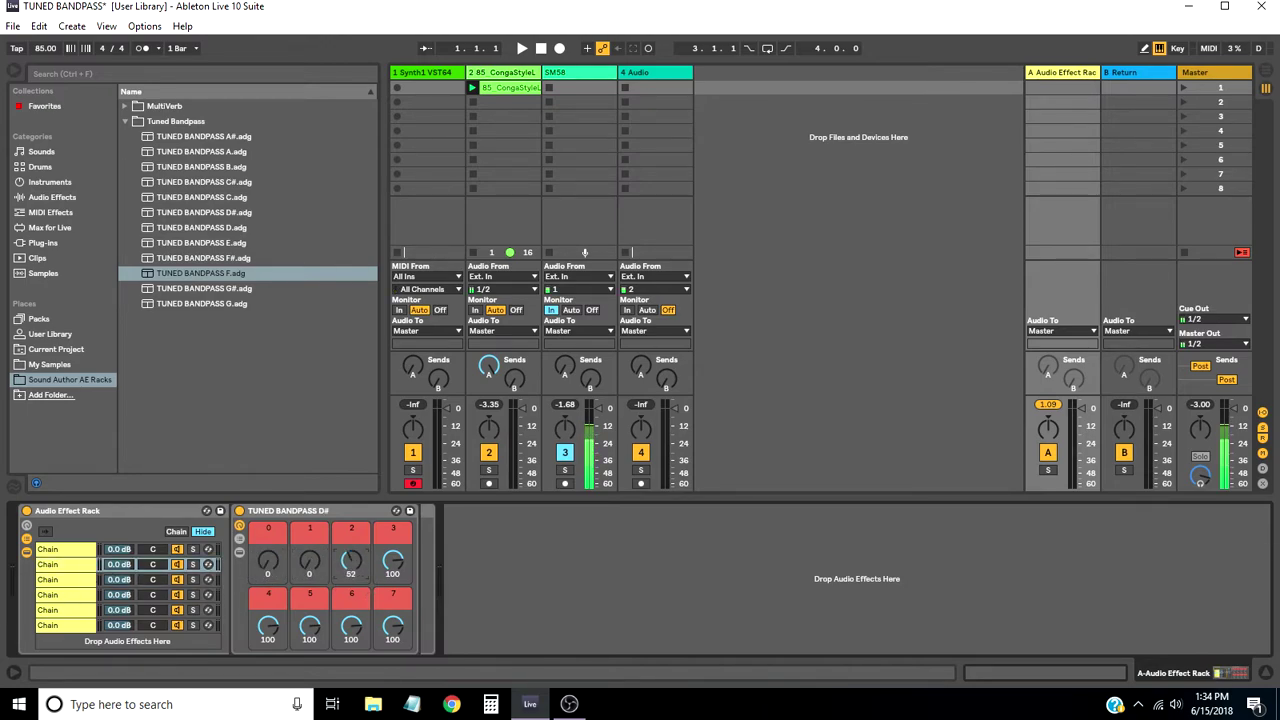
# - Launch the conga loop, raise its send A to 0.0 dB, and show the Audio Effect Rack's C chain on return A
pyautogui.click(70, 558)
pyautogui.click(152, 512)
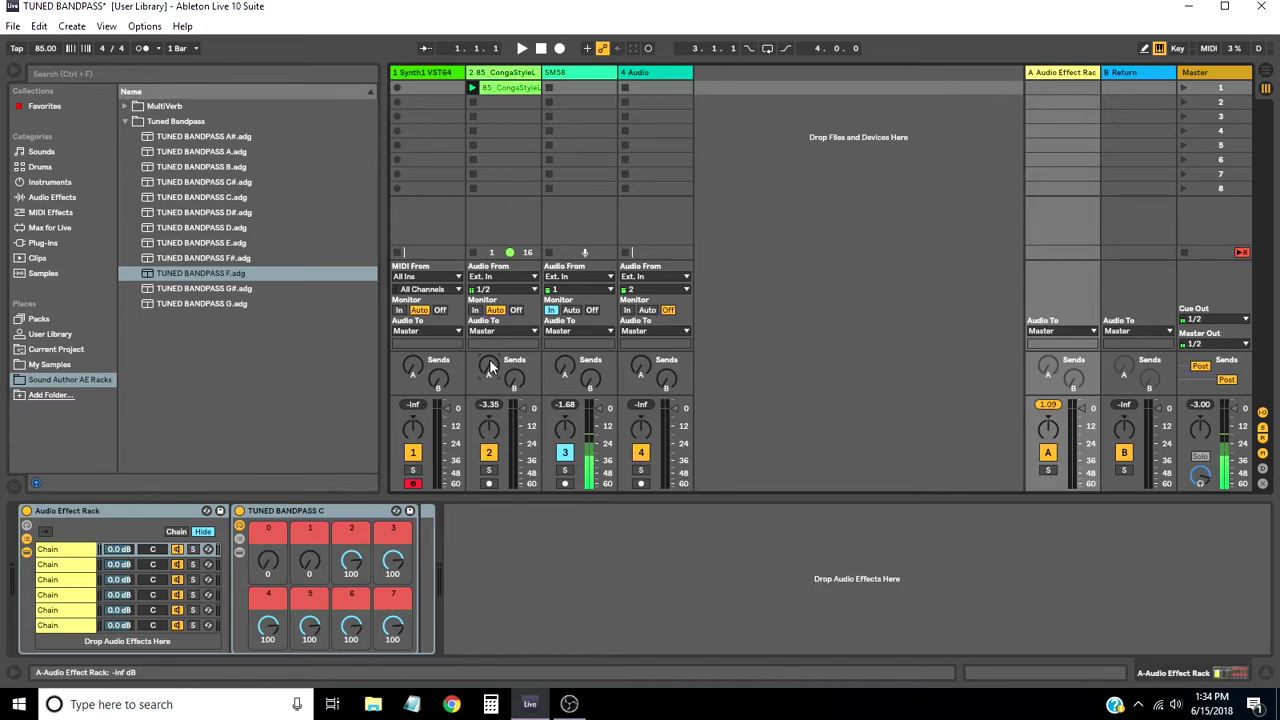
pyautogui.click(473, 87)
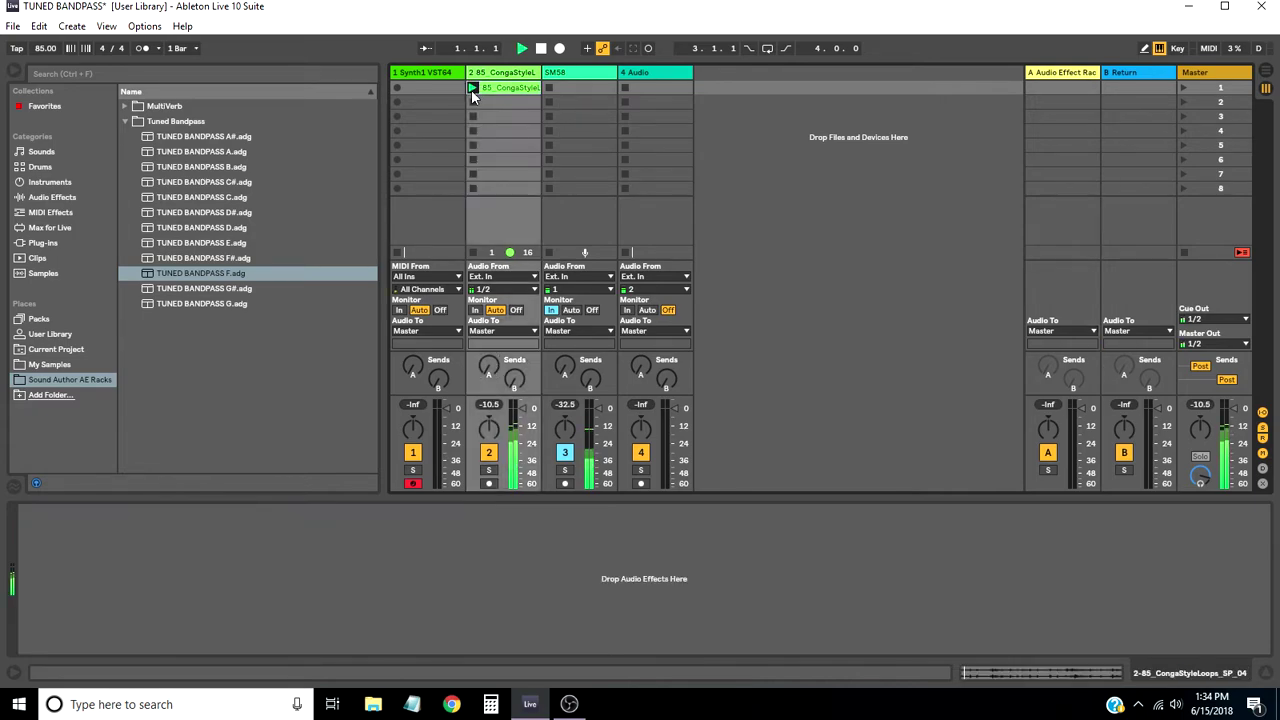
pyautogui.moveTo(487, 368); pyautogui.dragTo(487, 250)
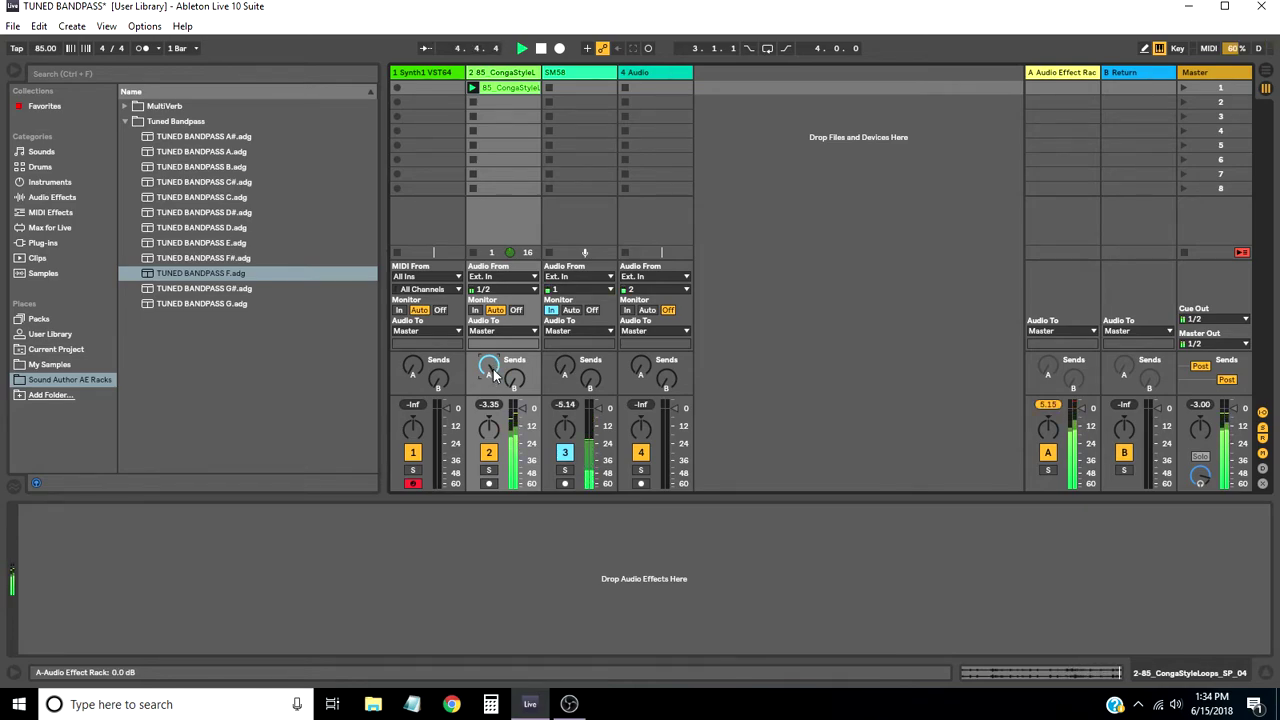
pyautogui.click(1057, 74)
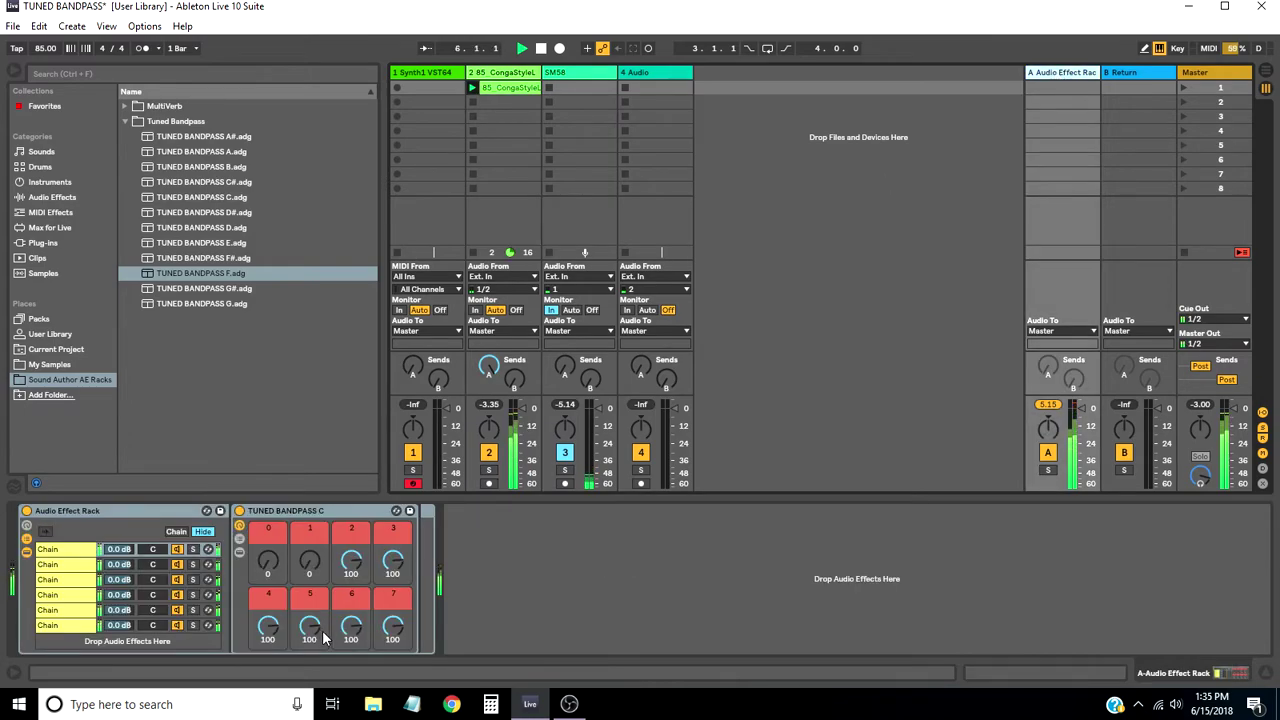
# - Set macros 5, 6 and 7 to 116, 117 and 110 in the TUNED BANDPASS F chain, and raise the same macros in the D chain
pyautogui.click(75, 625)
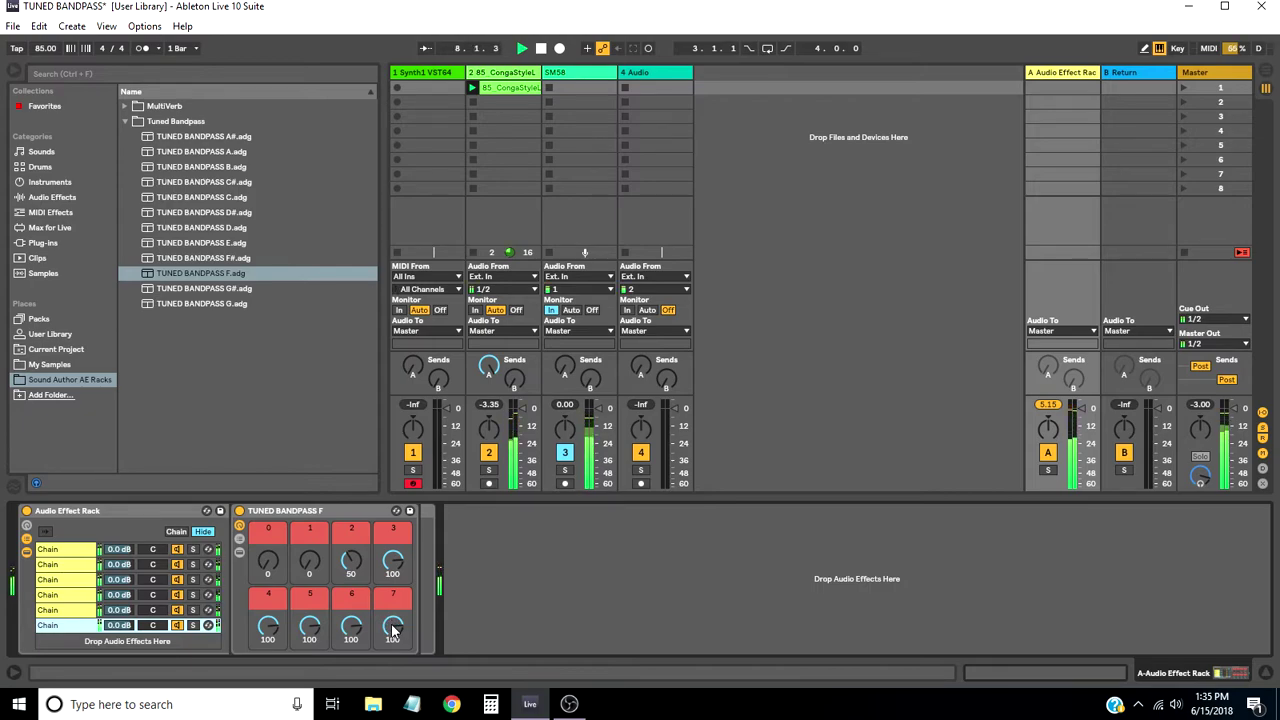
pyautogui.moveTo(393, 628); pyautogui.dragTo(364, 630)
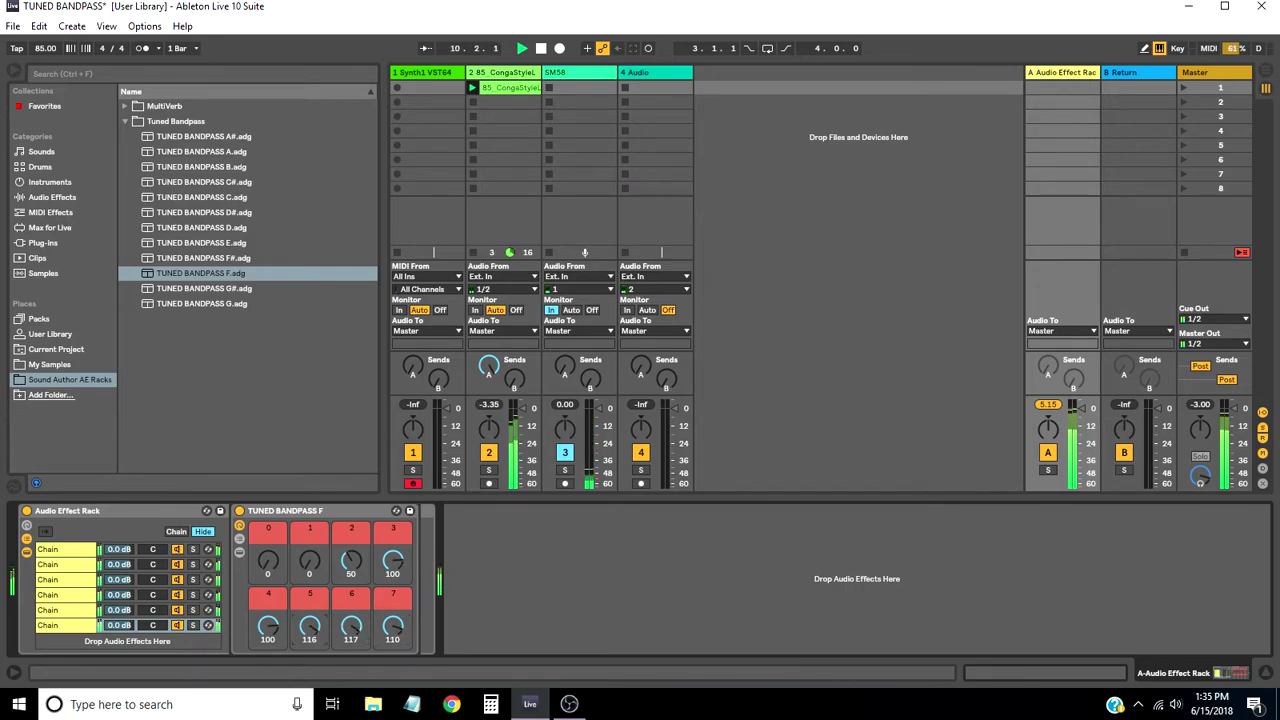
pyautogui.click(86, 625)
pyautogui.click(86, 610)
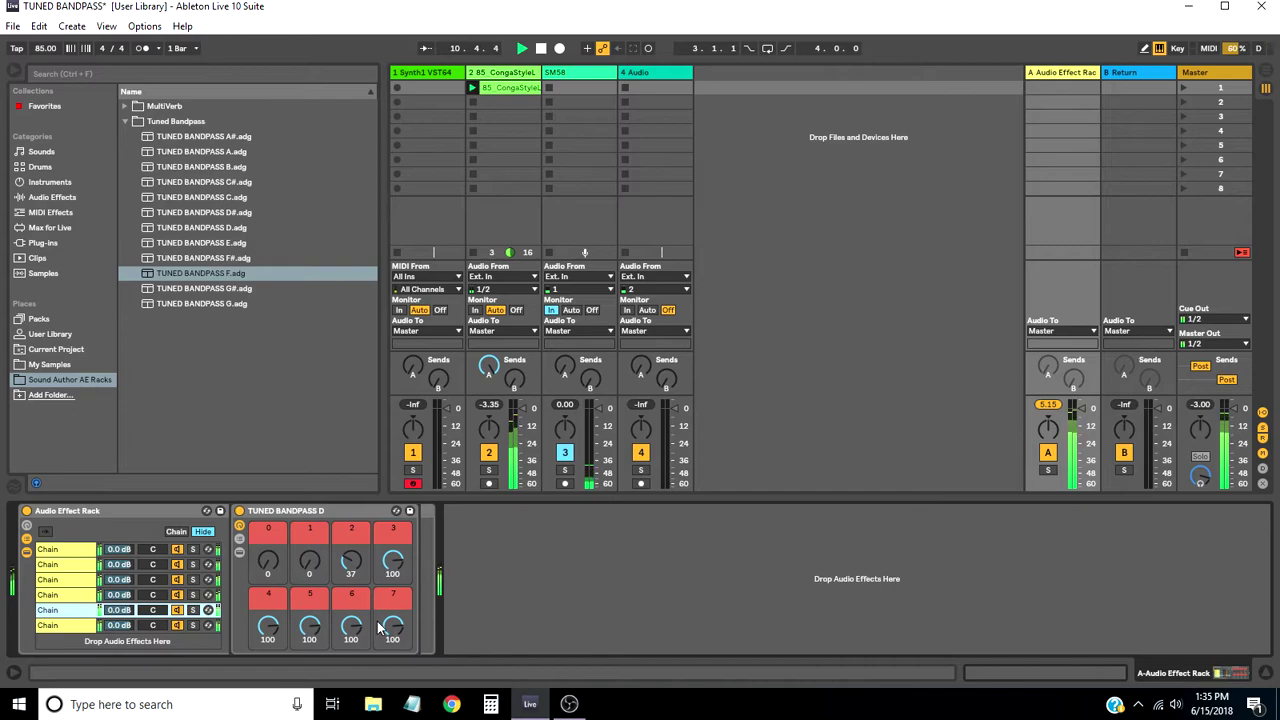
pyautogui.moveTo(355, 632); pyautogui.dragTo(309, 626)
# - Set macros 4 to 7 to 121, 116, 118 and 124 in the TUNED BANDPASS A# chain, and to 114, 117, 119 and 117 in G
pyautogui.click(86, 595)
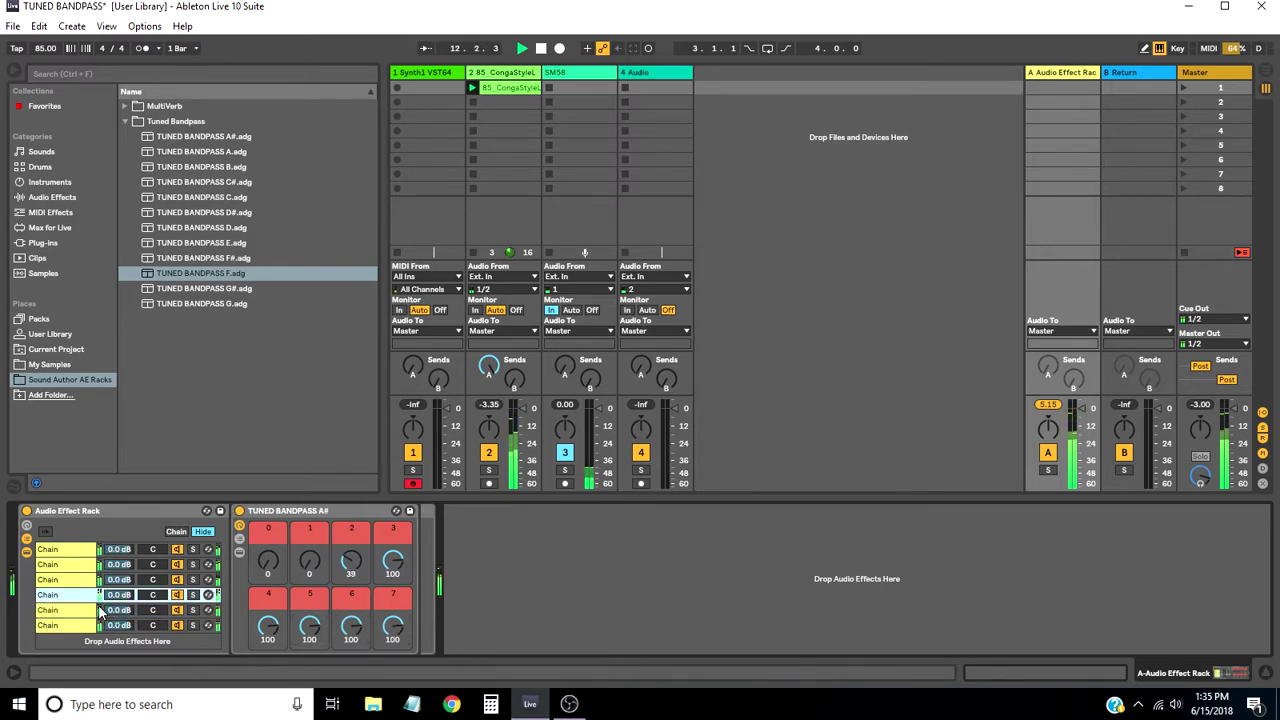
pyautogui.moveTo(351, 646); pyautogui.dragTo(322, 636)
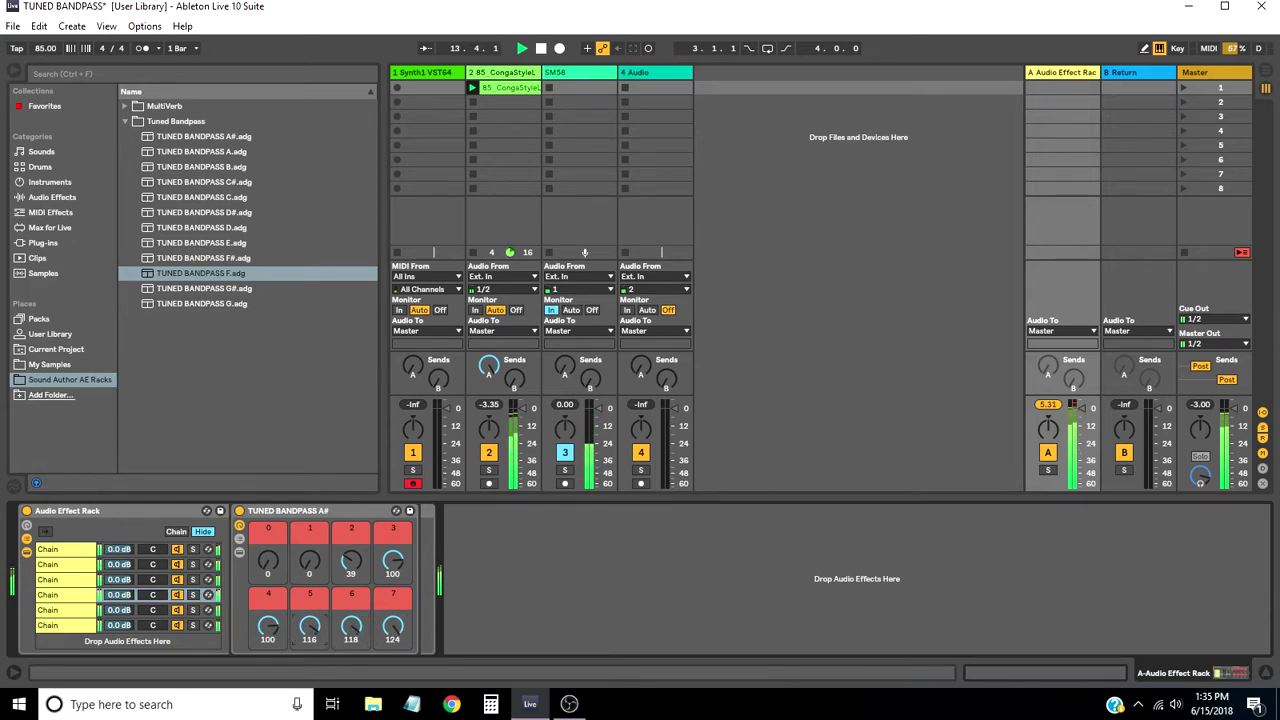
pyautogui.click(66, 580)
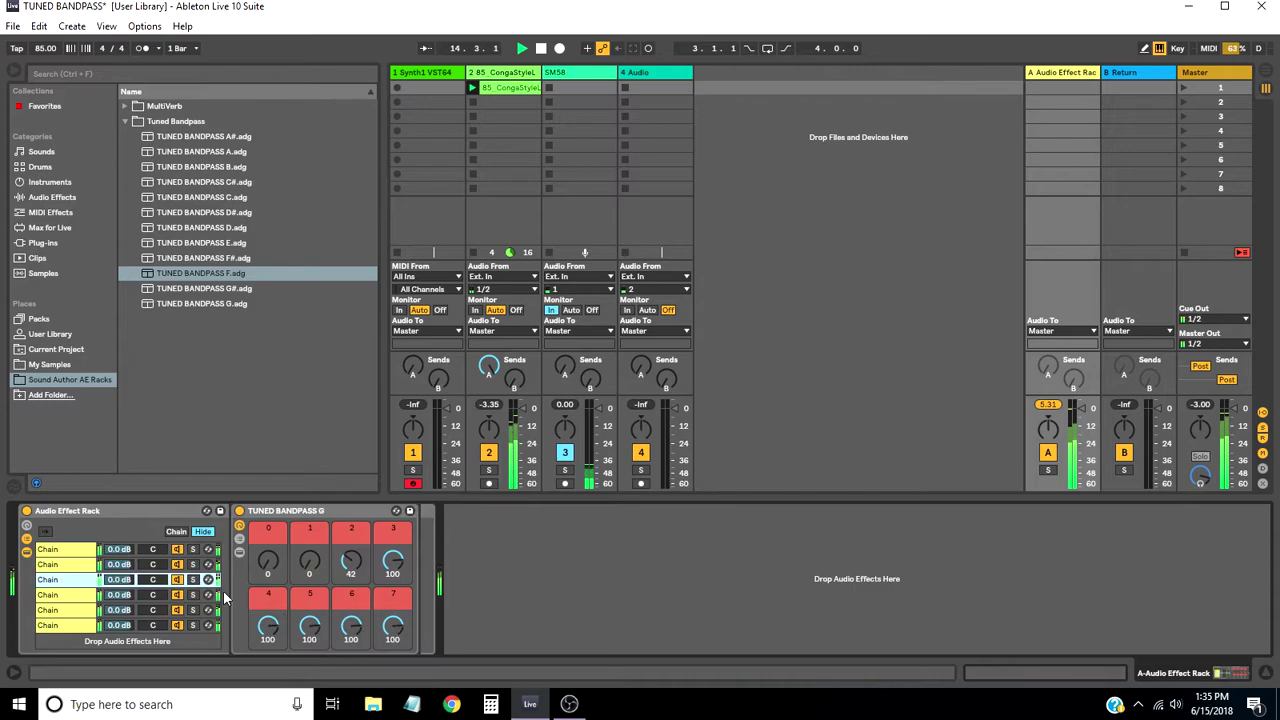
pyautogui.moveTo(392, 626); pyautogui.dragTo(351, 622)
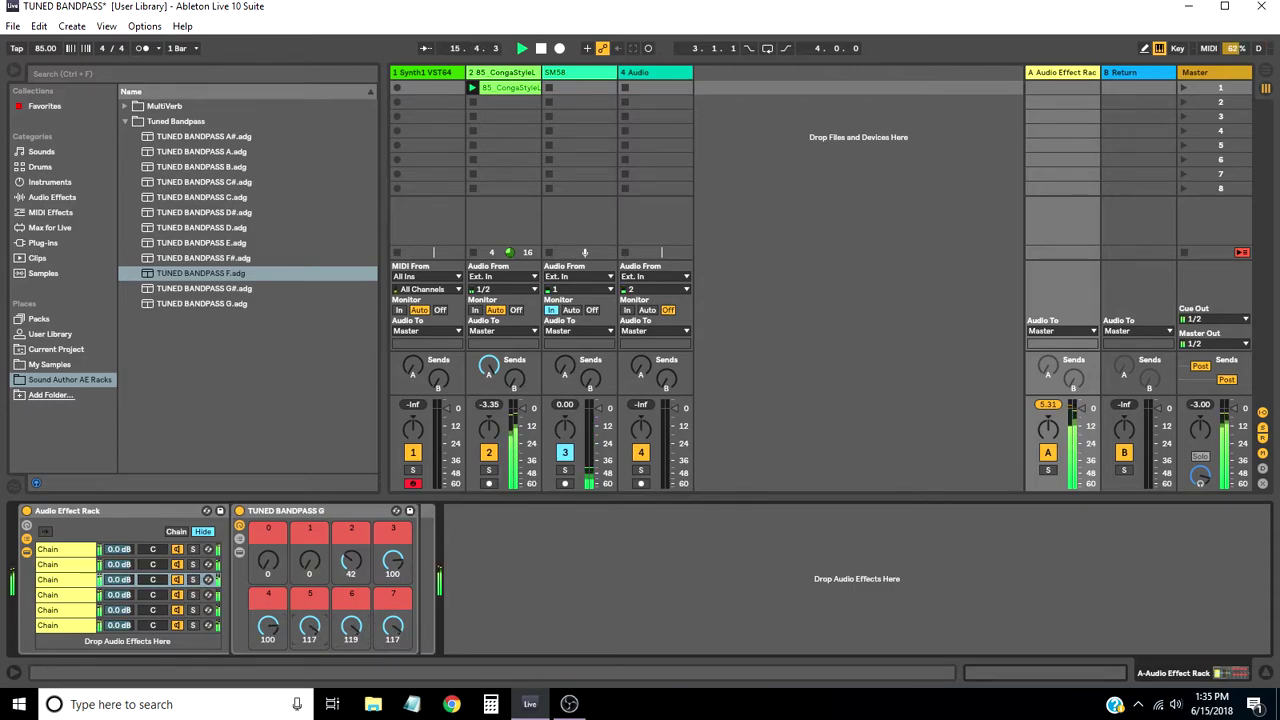
pyautogui.moveTo(262, 636); pyautogui.dragTo(262, 630)
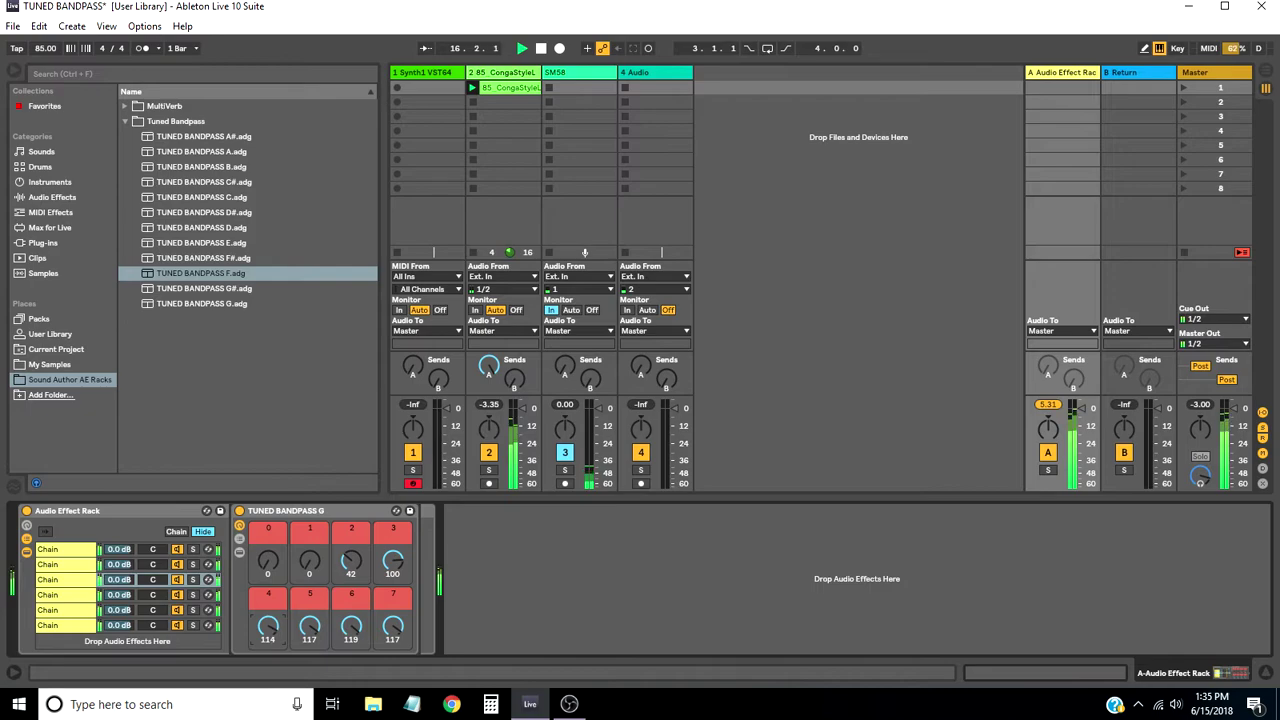
# - In the TUNED BANDPASS D# chain, set macros 3 to 7 to 104, 121, 122, 119 and 119
pyautogui.click(76, 566)
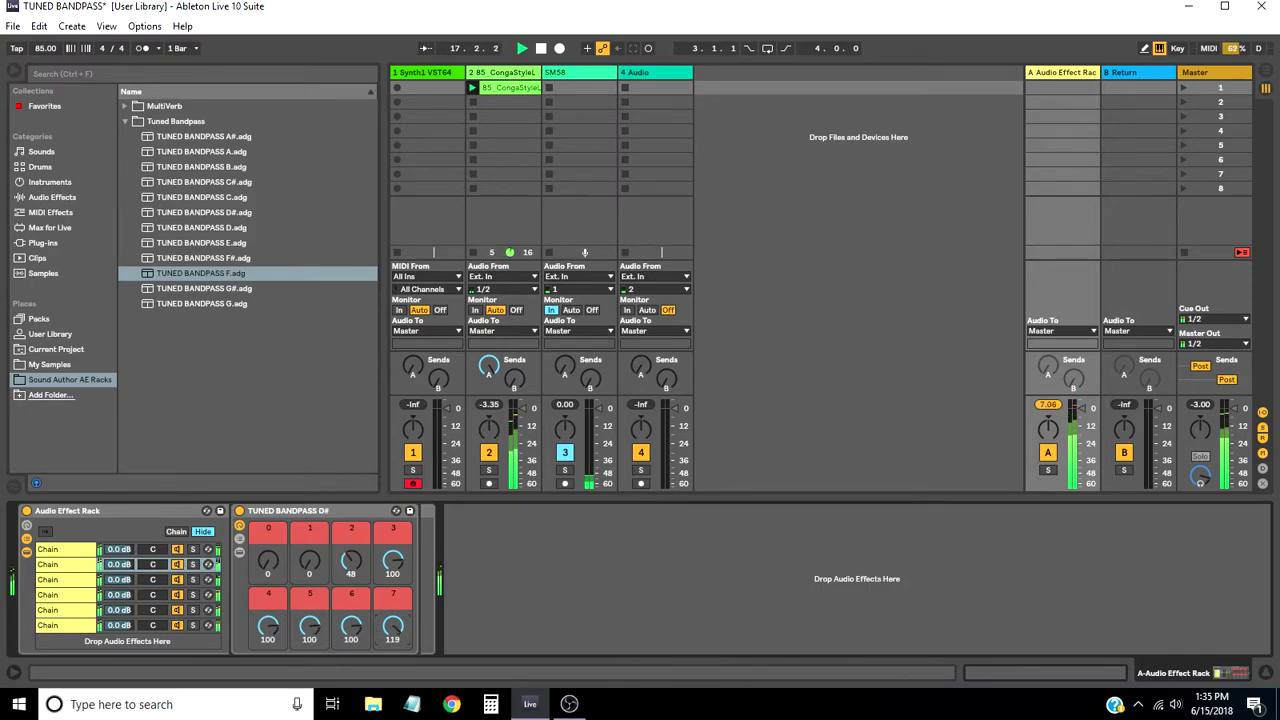
pyautogui.moveTo(354, 628); pyautogui.dragTo(354, 620)
pyautogui.moveTo(268, 629); pyautogui.dragTo(268, 627)
# - In the TUNED BANDPASS C chain, set macros 3 to 7 to 111, 117, 119, 113 and 118, and macro 1 to 70
pyautogui.click(68, 552)
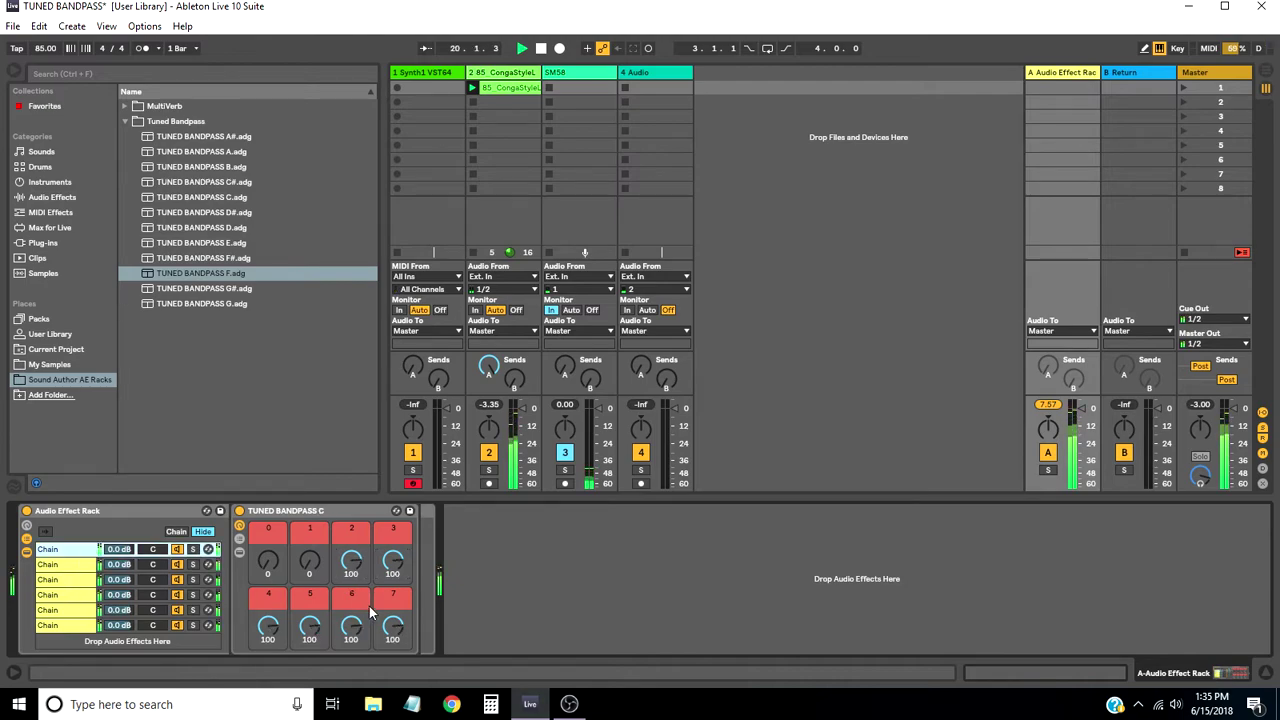
pyautogui.moveTo(392, 627); pyautogui.dragTo(351, 624)
pyautogui.moveTo(268, 632); pyautogui.dragTo(262, 626)
pyautogui.moveTo(393, 567); pyautogui.dragTo(393, 565)
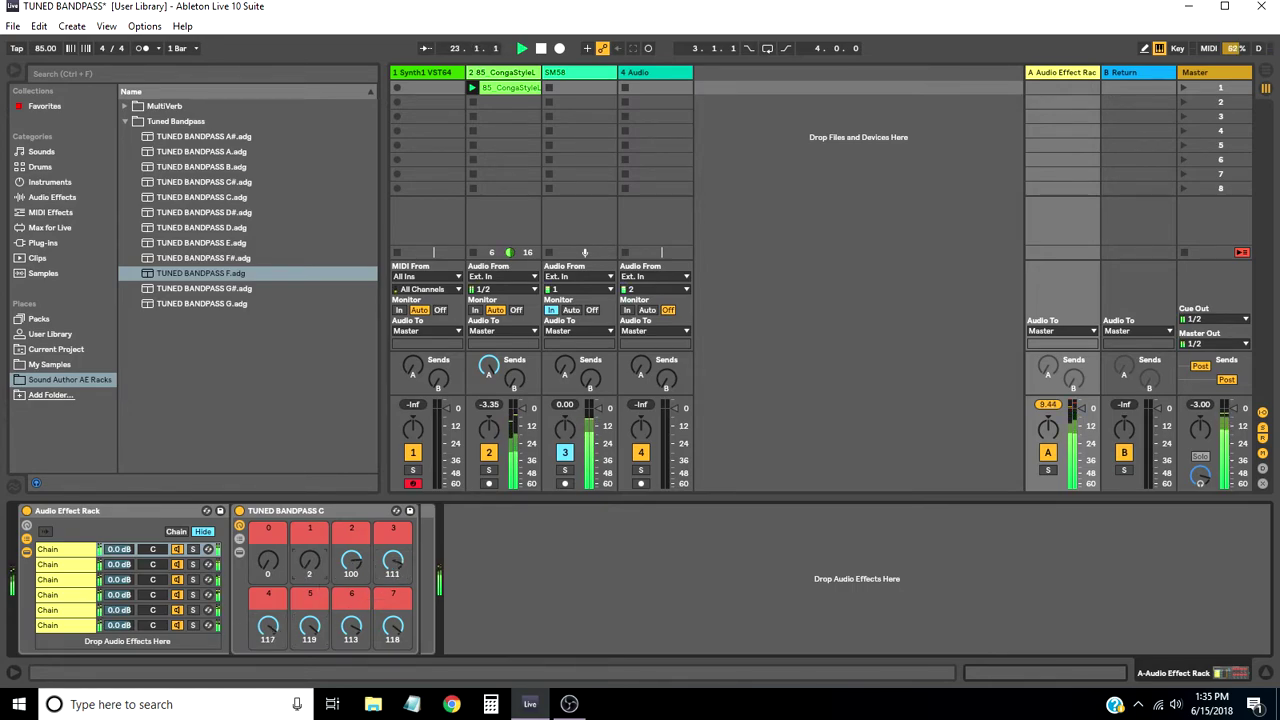
pyautogui.moveTo(309, 562); pyautogui.dragTo(309, 544)
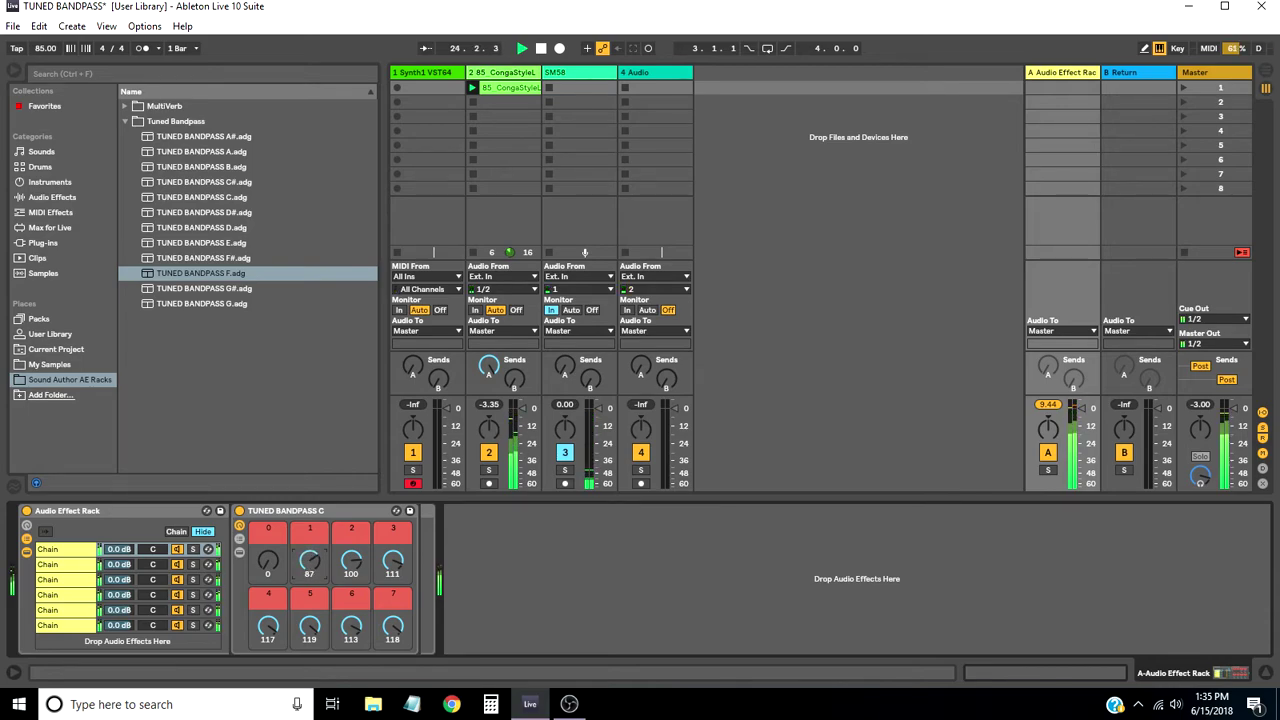
pyautogui.moveTo(309, 562); pyautogui.dragTo(309, 568)
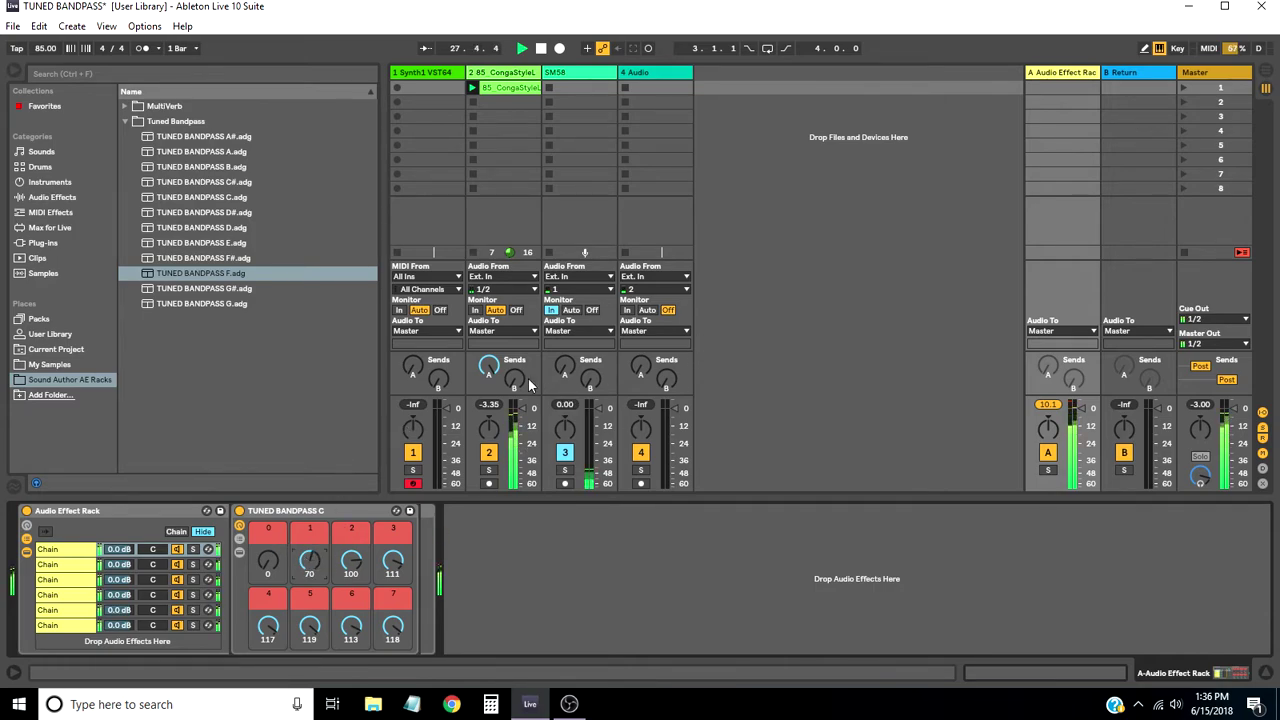
# - Route the conga track's output to Sends Only and lower macro 1 of the TUNED BANDPASS C chain to 47
pyautogui.click(508, 332)
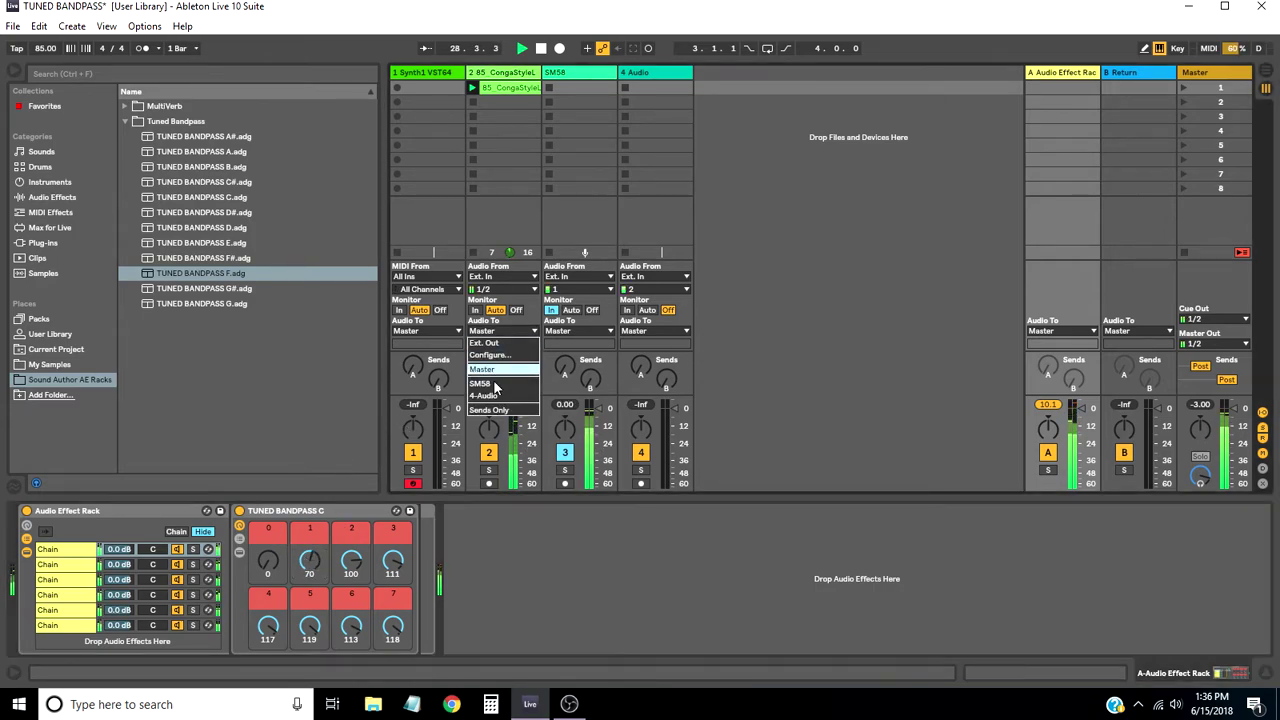
pyautogui.click(491, 411)
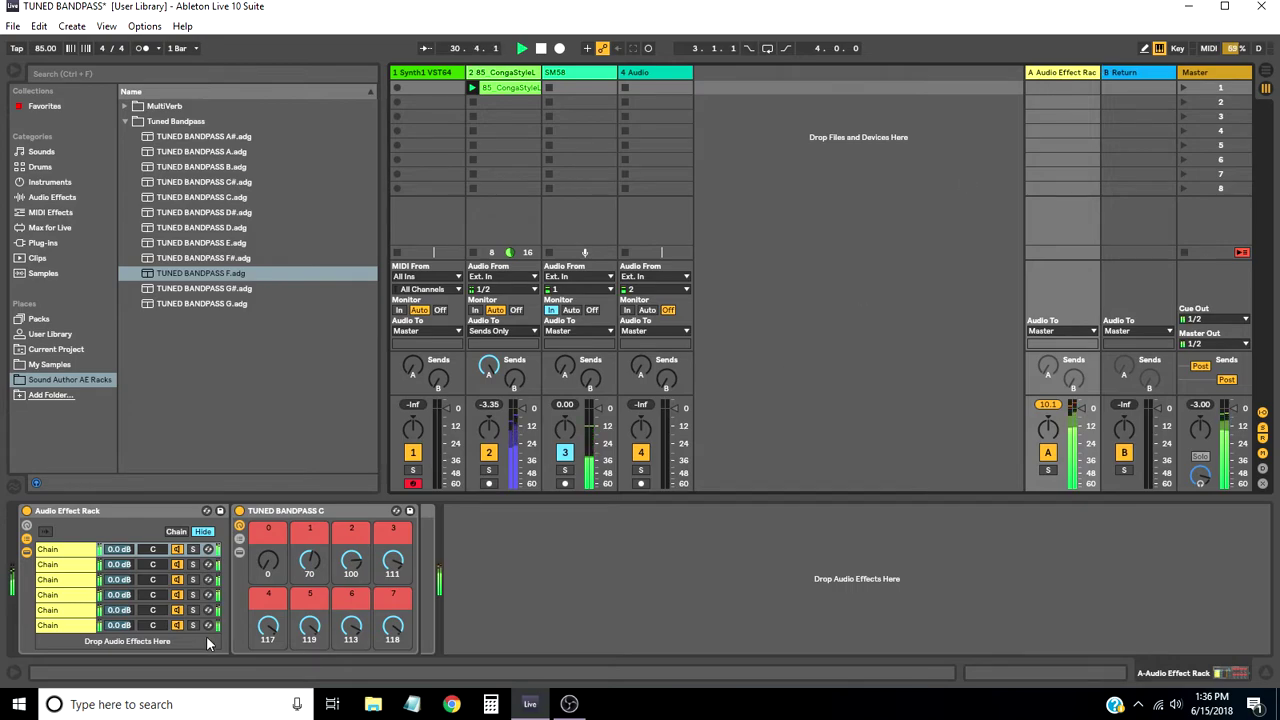
pyautogui.moveTo(293, 545); pyautogui.dragTo(293, 590)
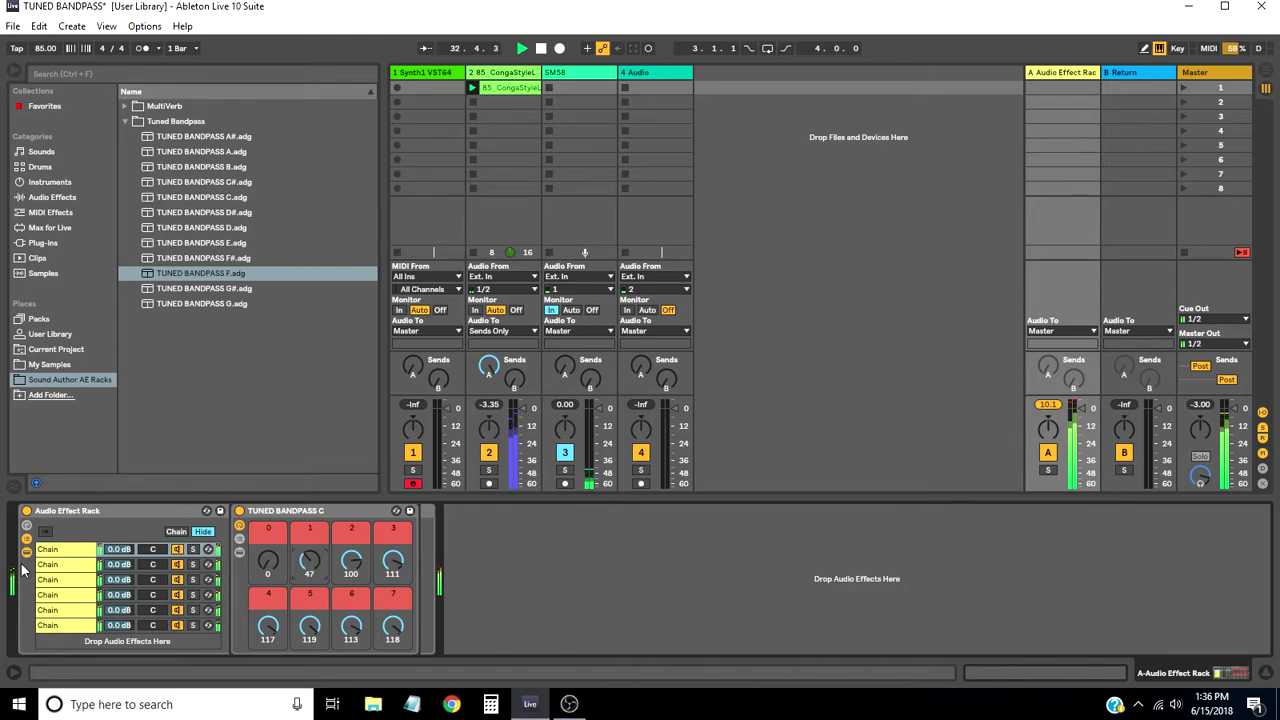
# - Set macro 2 of the TUNED BANDPASS D# chain to 66
pyautogui.click(68, 565)
pyautogui.moveTo(351, 562); pyautogui.dragTo(351, 558)
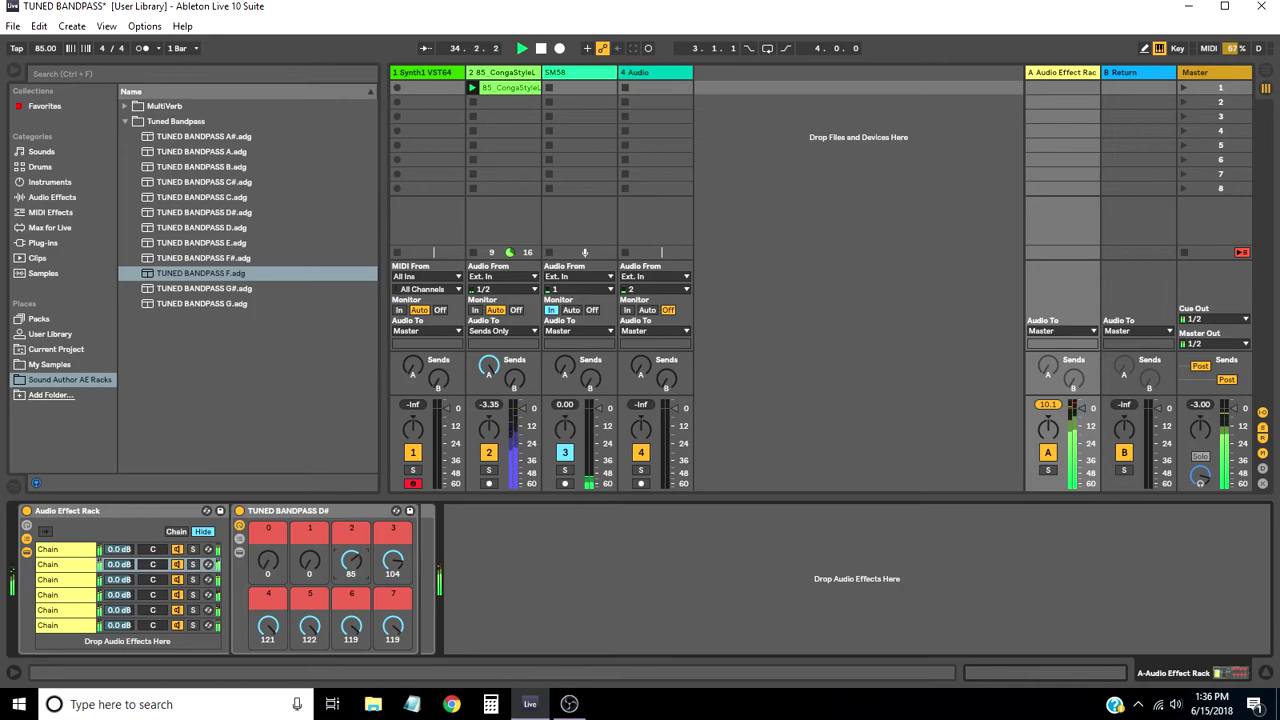
pyautogui.moveTo(351, 560); pyautogui.dragTo(351, 565)
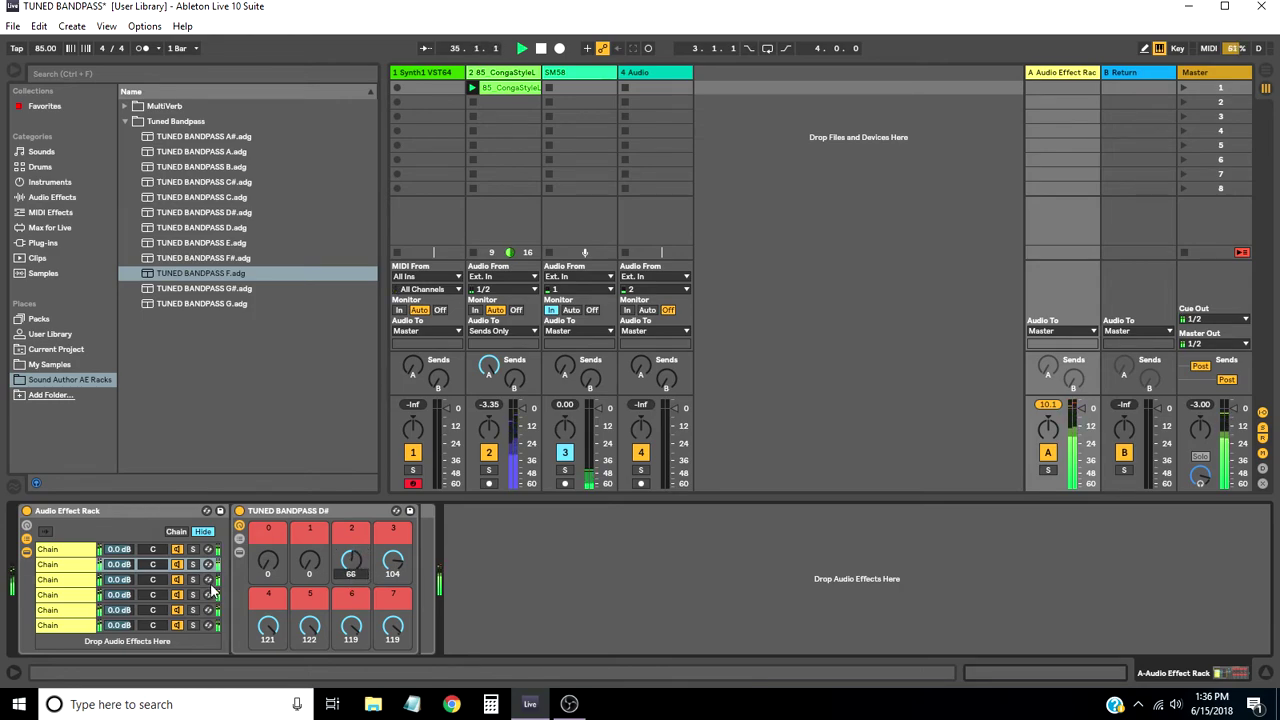
# - In the TUNED BANDPASS C chain, set macro 1 to 20, macro 2 to 76, macro 3 to 114 and macro 7 to 127
pyautogui.click(66, 549)
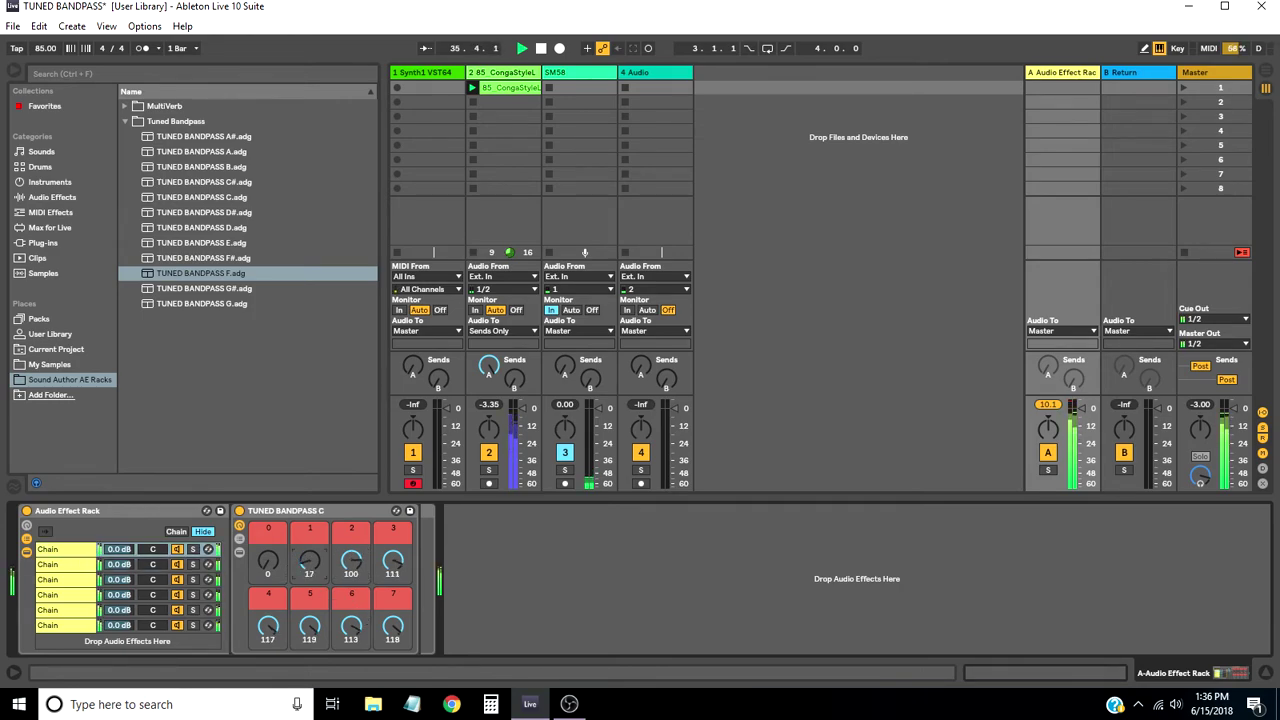
pyautogui.moveTo(351, 560); pyautogui.dragTo(390, 557)
pyautogui.moveTo(393, 624); pyautogui.dragTo(393, 617)
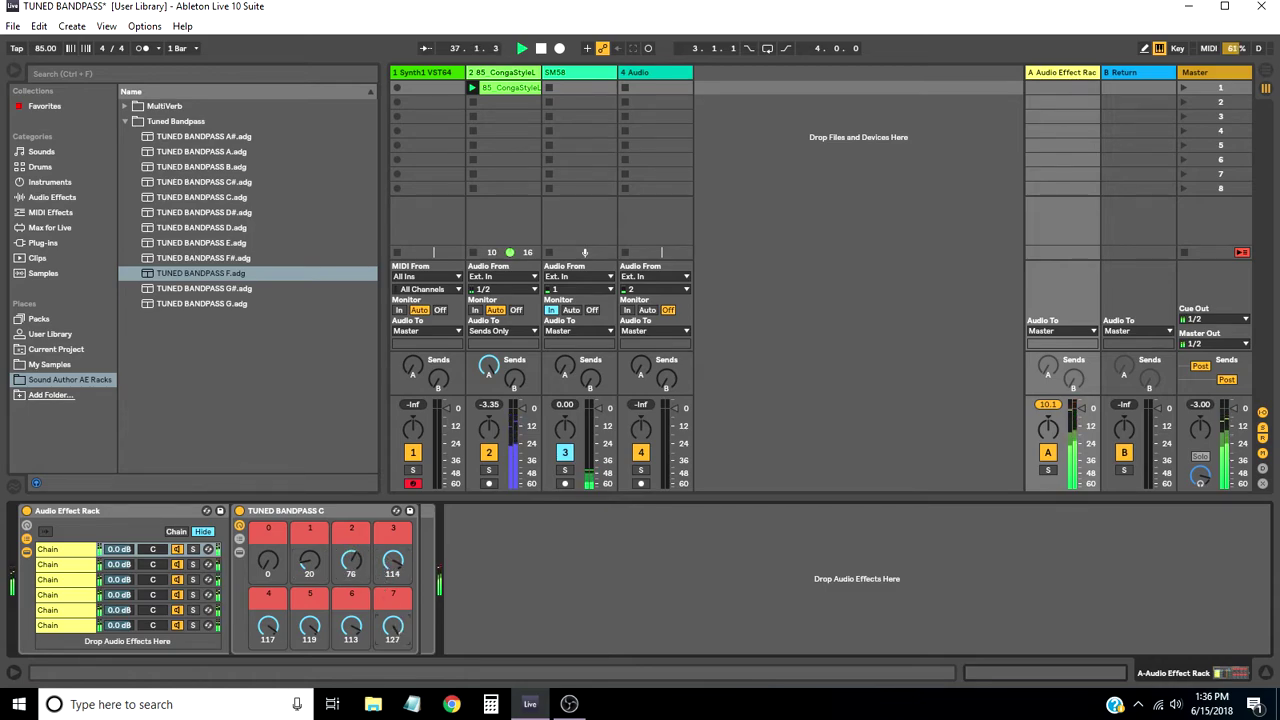
# - Raise macros 5 to 7 to between 123 and 127 in the TUNED BANDPASS F, D and A# chains, and A#'s macro 3 to 117
pyautogui.click(115, 624)
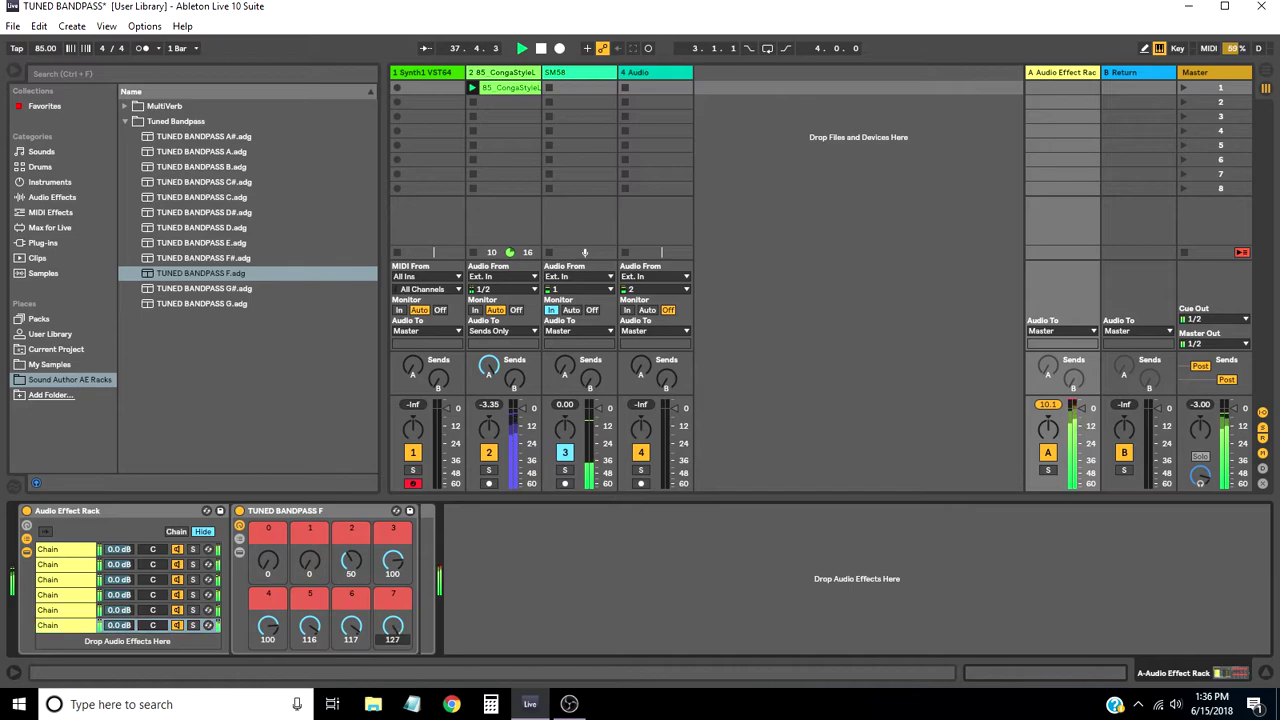
pyautogui.moveTo(340, 618); pyautogui.dragTo(309, 615)
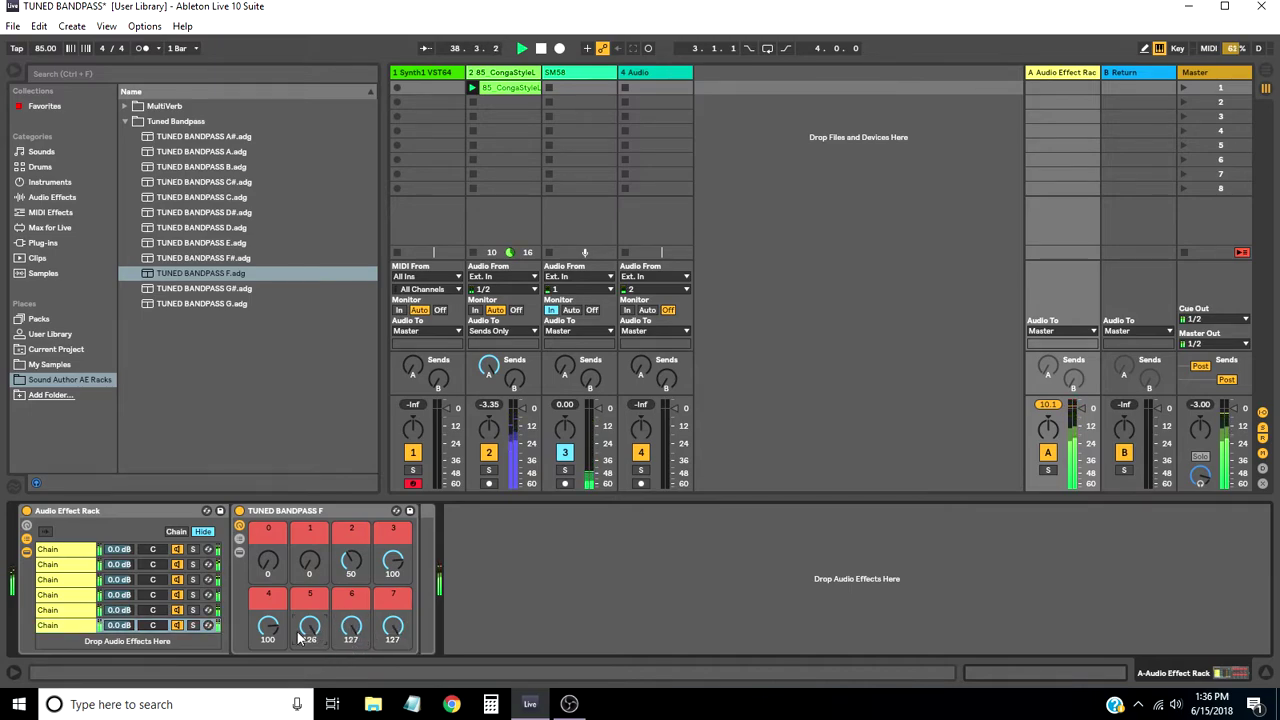
pyautogui.click(86, 611)
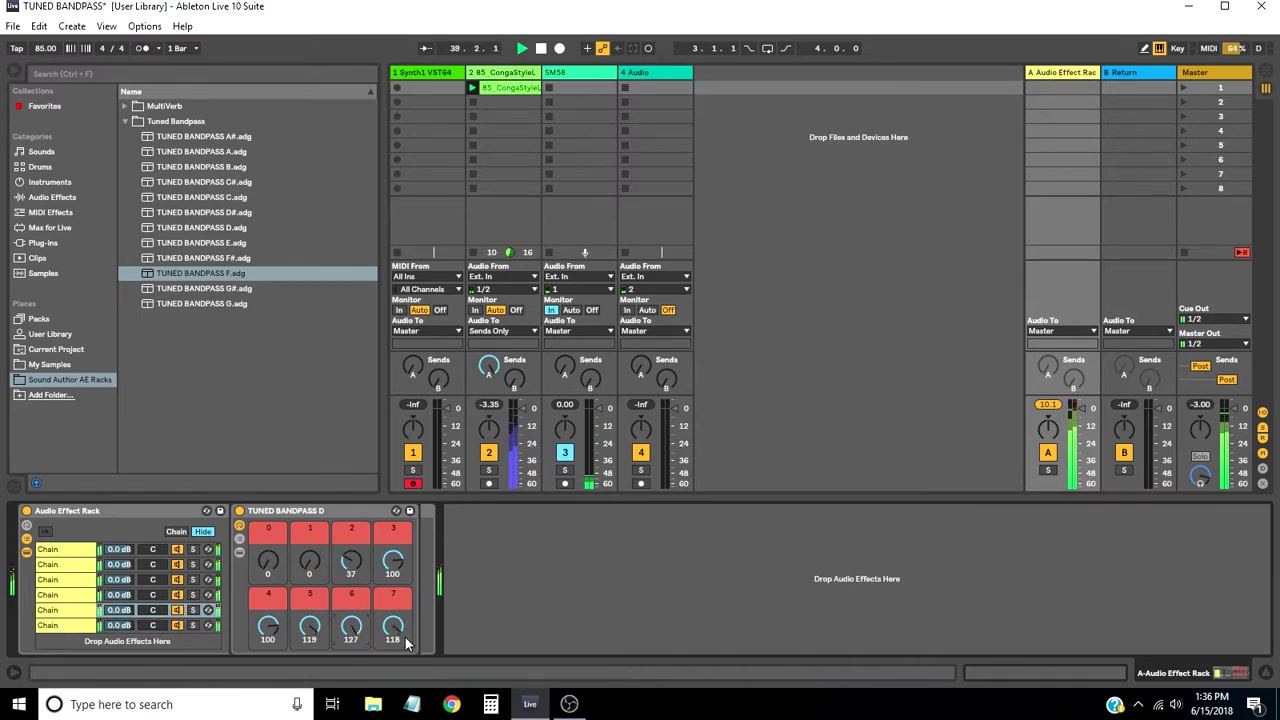
pyautogui.moveTo(309, 625); pyautogui.dragTo(309, 621)
pyautogui.click(86, 595)
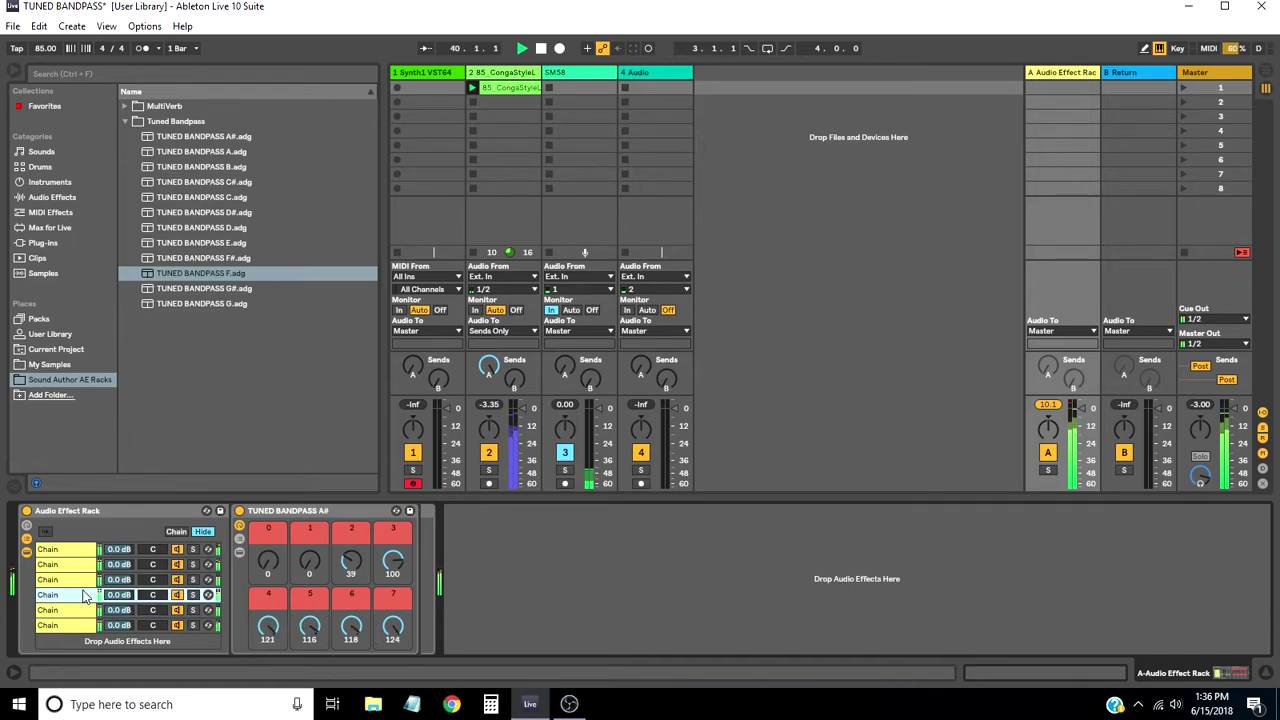
pyautogui.moveTo(322, 650); pyautogui.dragTo(390, 612)
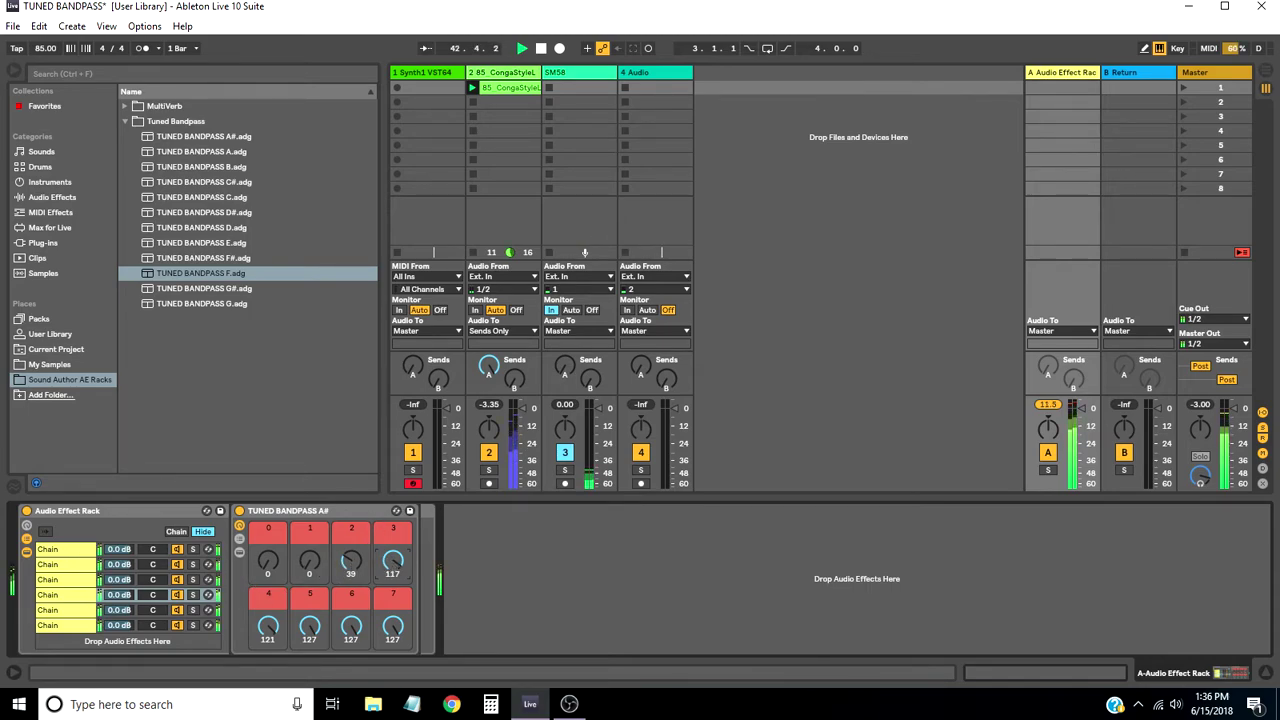
# - Set macro 2 to 0 in the TUNED BANDPASS F, D, A# and G chains
pyautogui.click(55, 625)
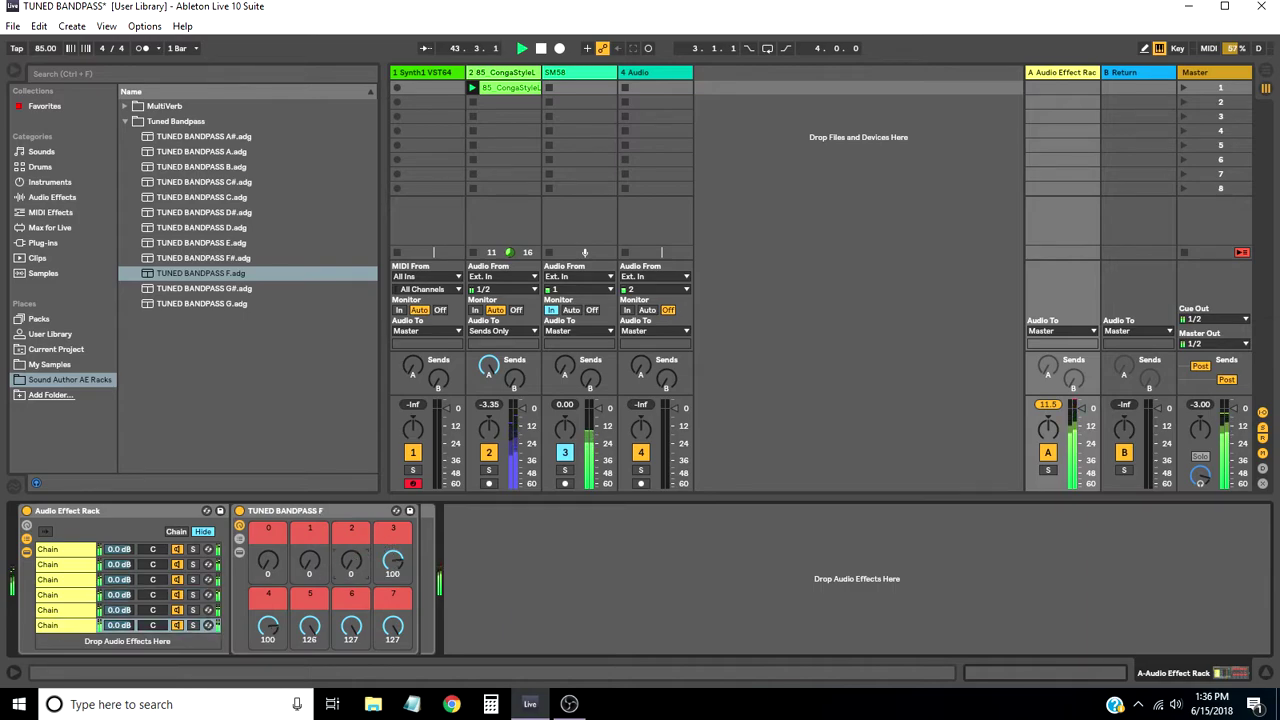
pyautogui.click(97, 608)
pyautogui.moveTo(343, 562); pyautogui.dragTo(343, 570)
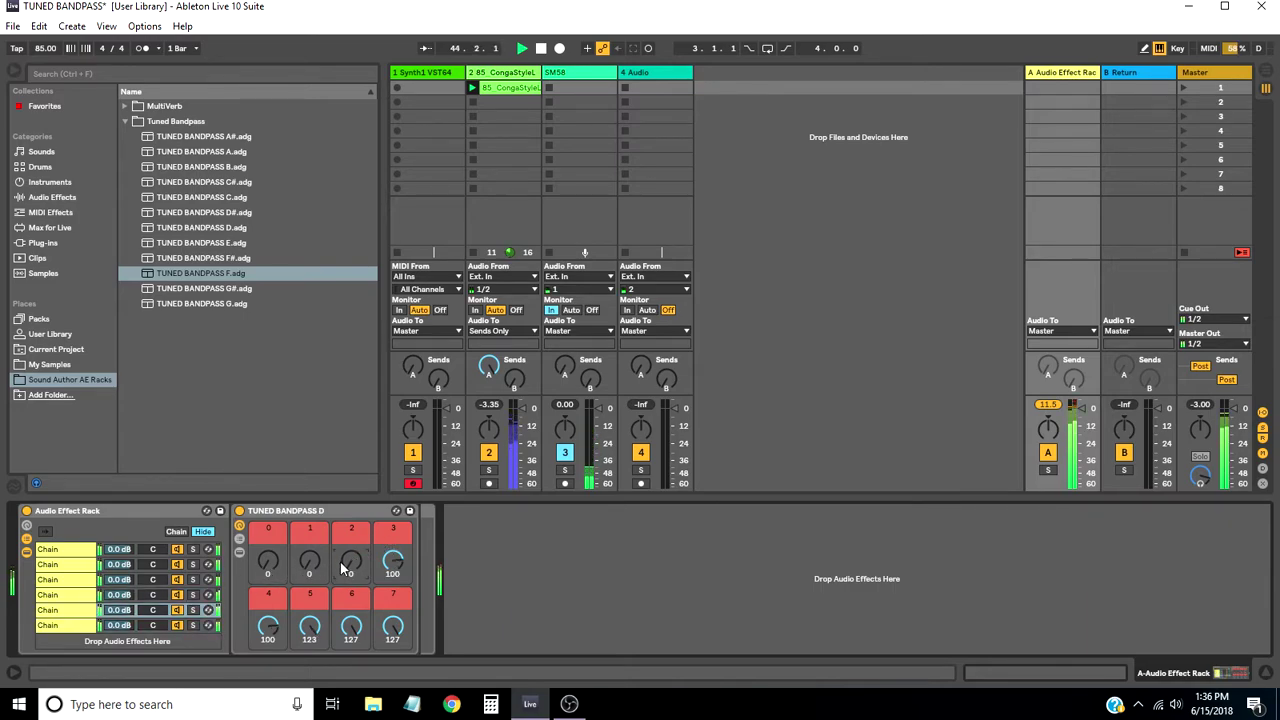
pyautogui.click(90, 596)
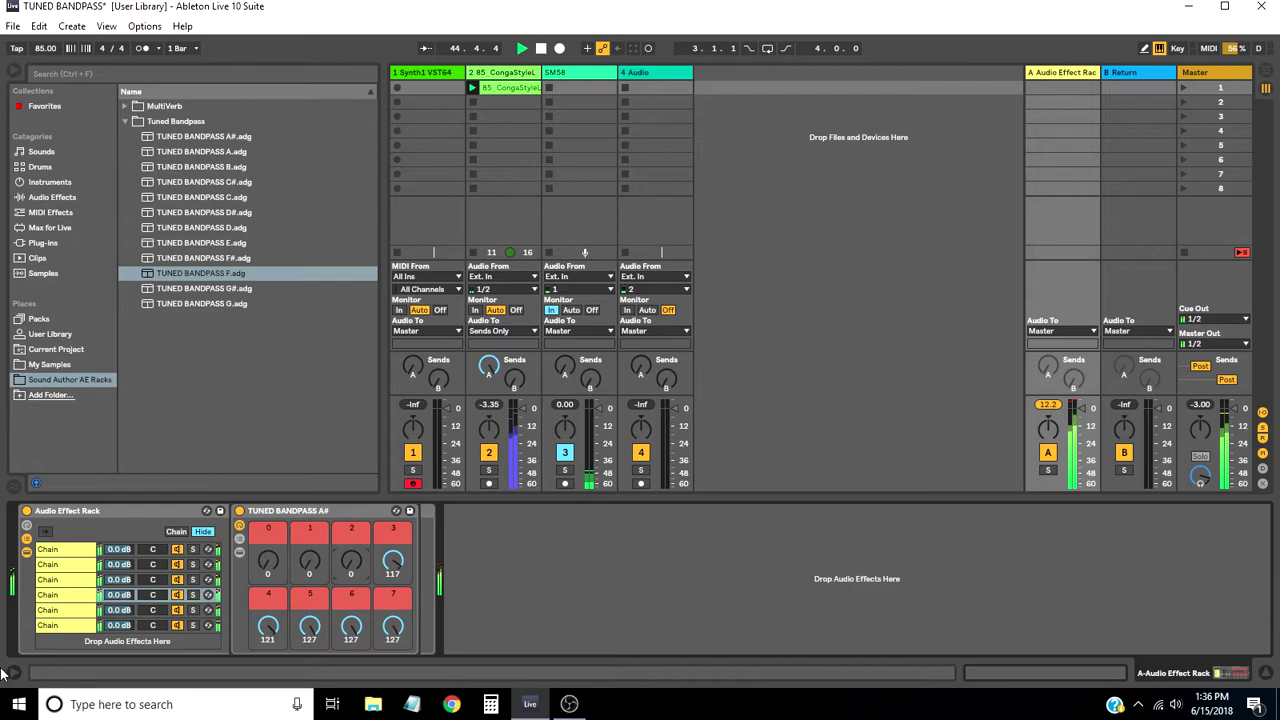
pyautogui.click(86, 580)
pyautogui.moveTo(350, 562); pyautogui.dragTo(350, 575)
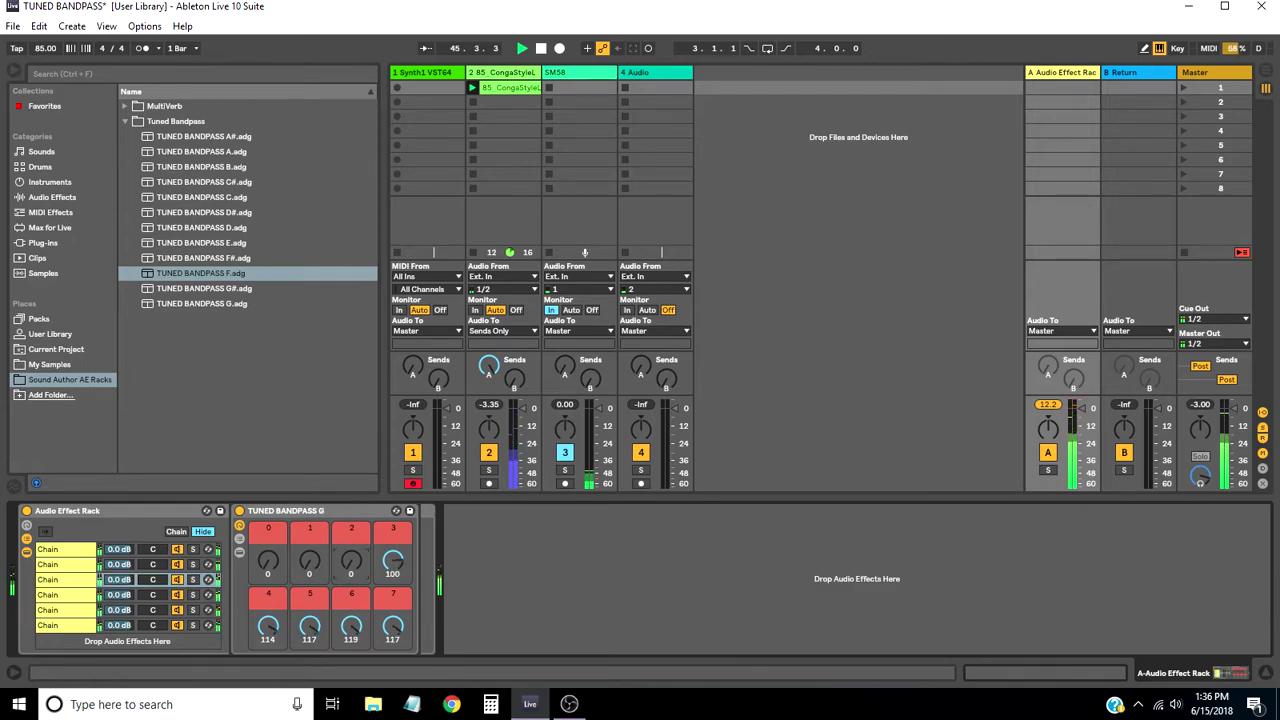
# - Lower macro 2 in the TUNED BANDPASS D# chain and set macros 1 and 2 to 0 in the C chain
pyautogui.click(74, 566)
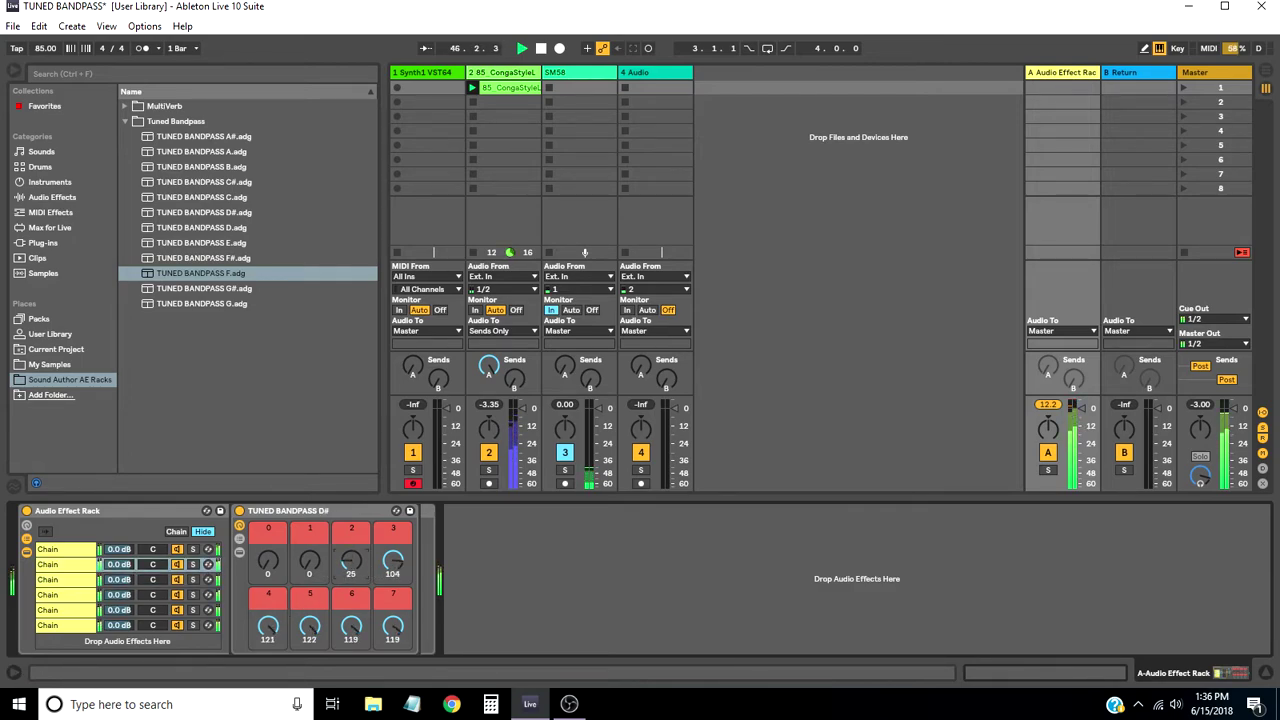
pyautogui.click(76, 549)
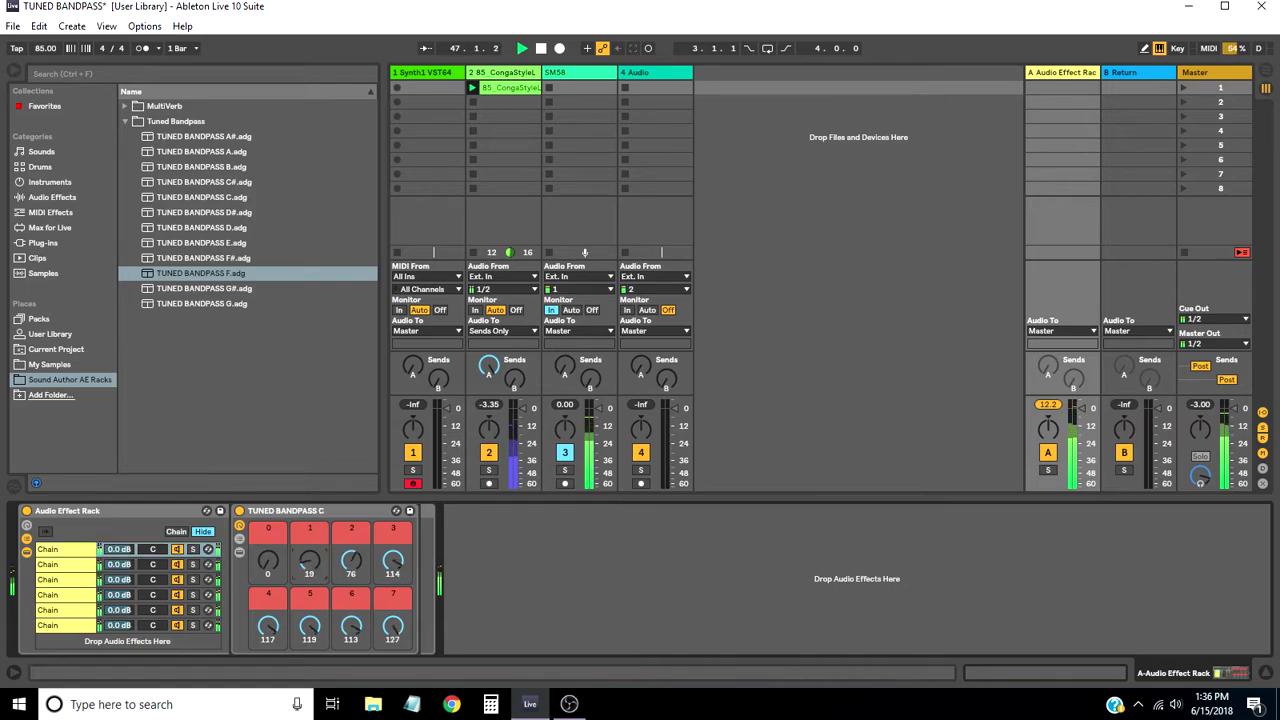
pyautogui.moveTo(349, 563); pyautogui.dragTo(349, 578)
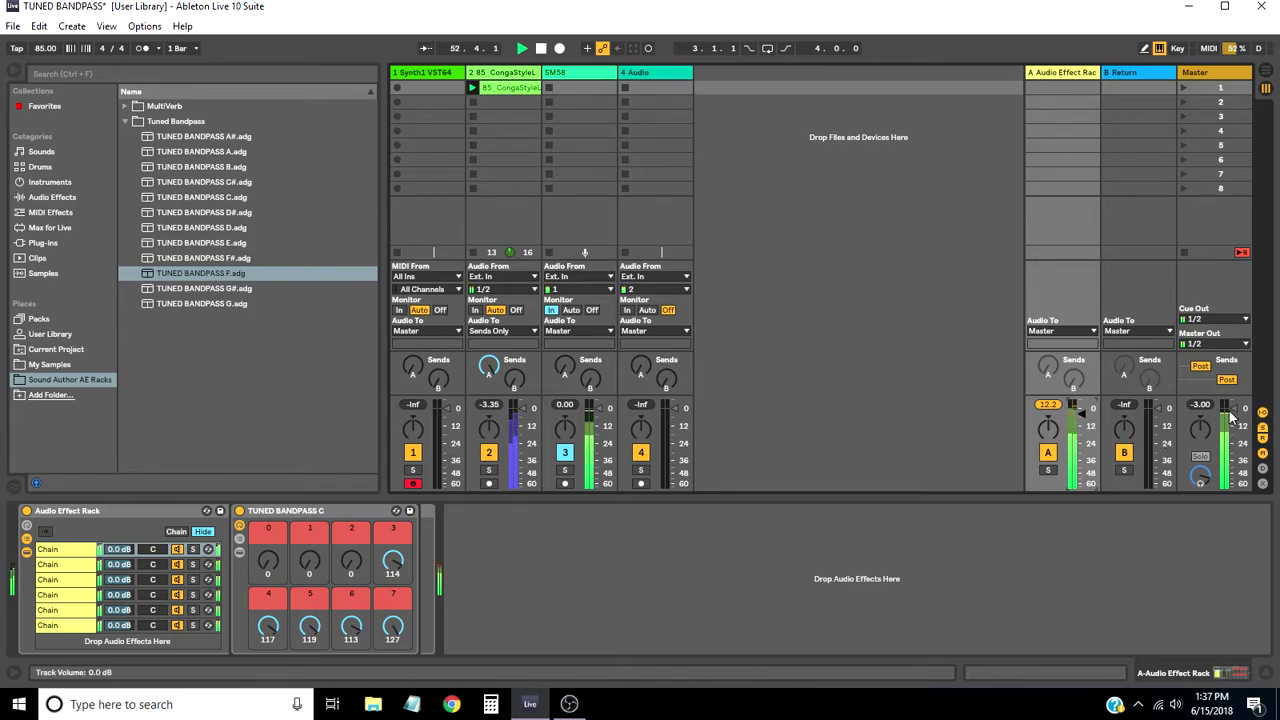
# - Check the Limiter on the Master track, return to return A's effect rack and stop playback
pyautogui.click(1209, 77)
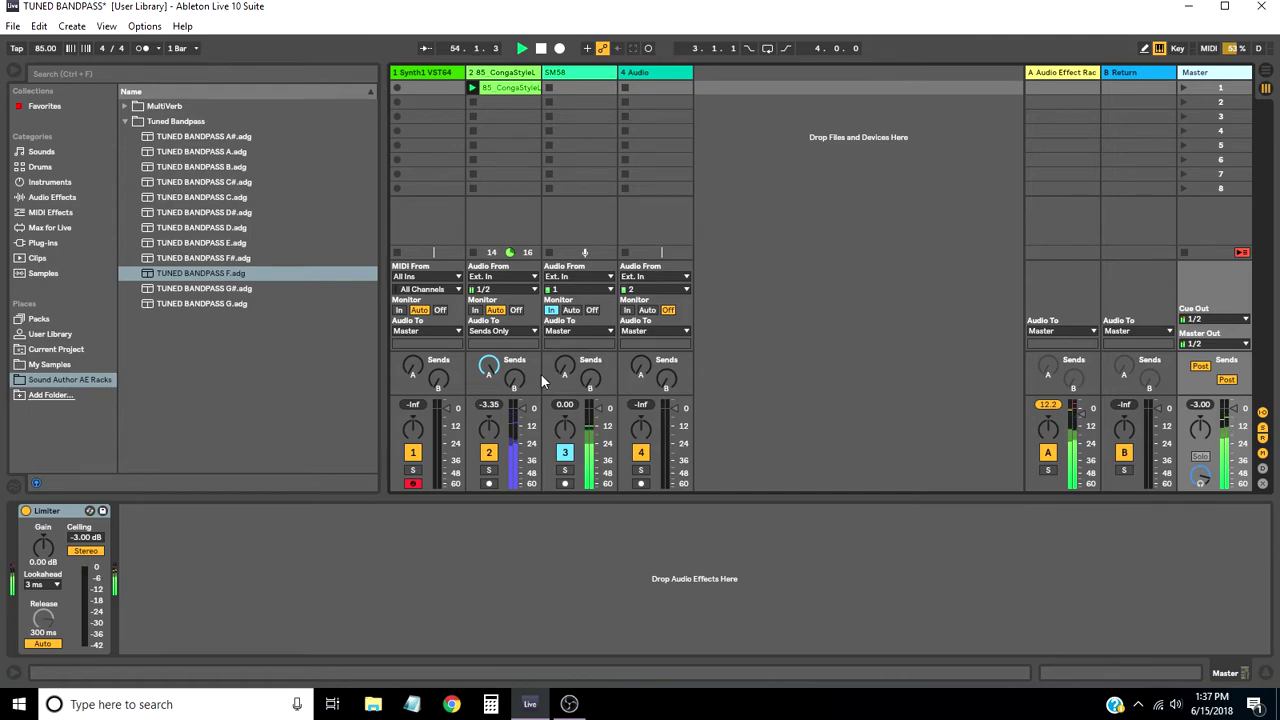
pyautogui.click(1072, 78)
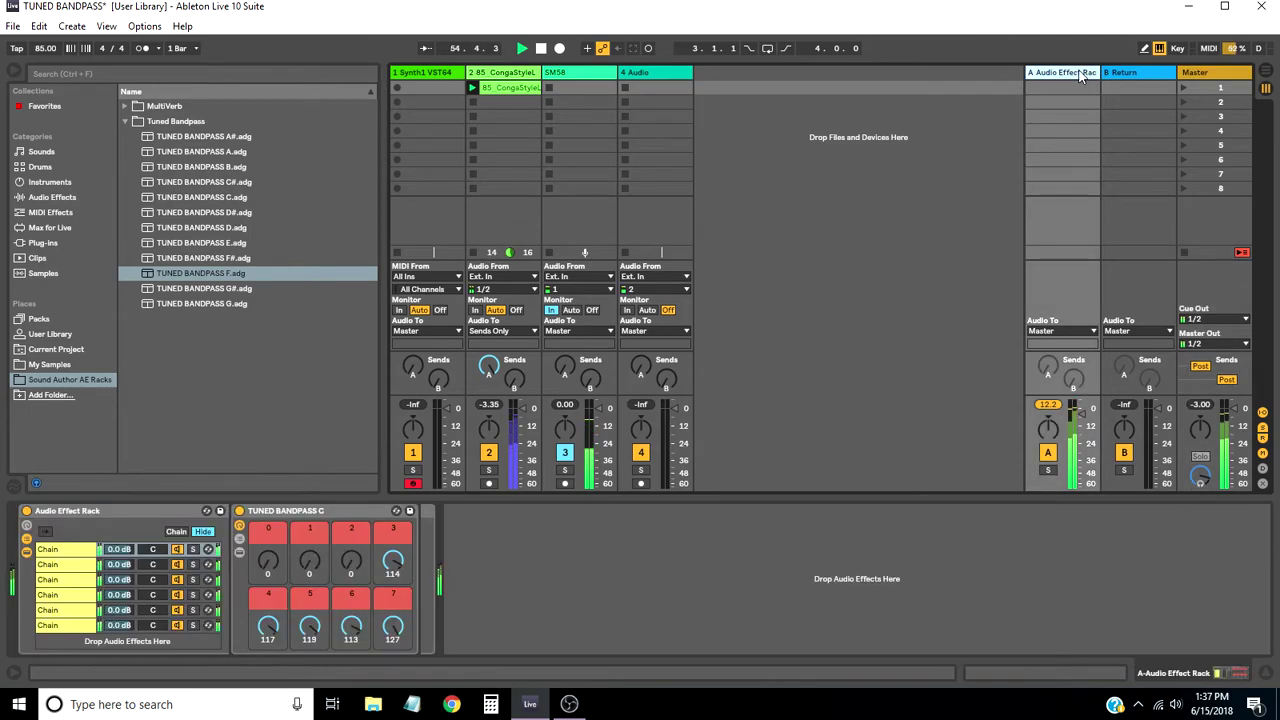
pyautogui.click(540, 53)
pyautogui.click(540, 53)
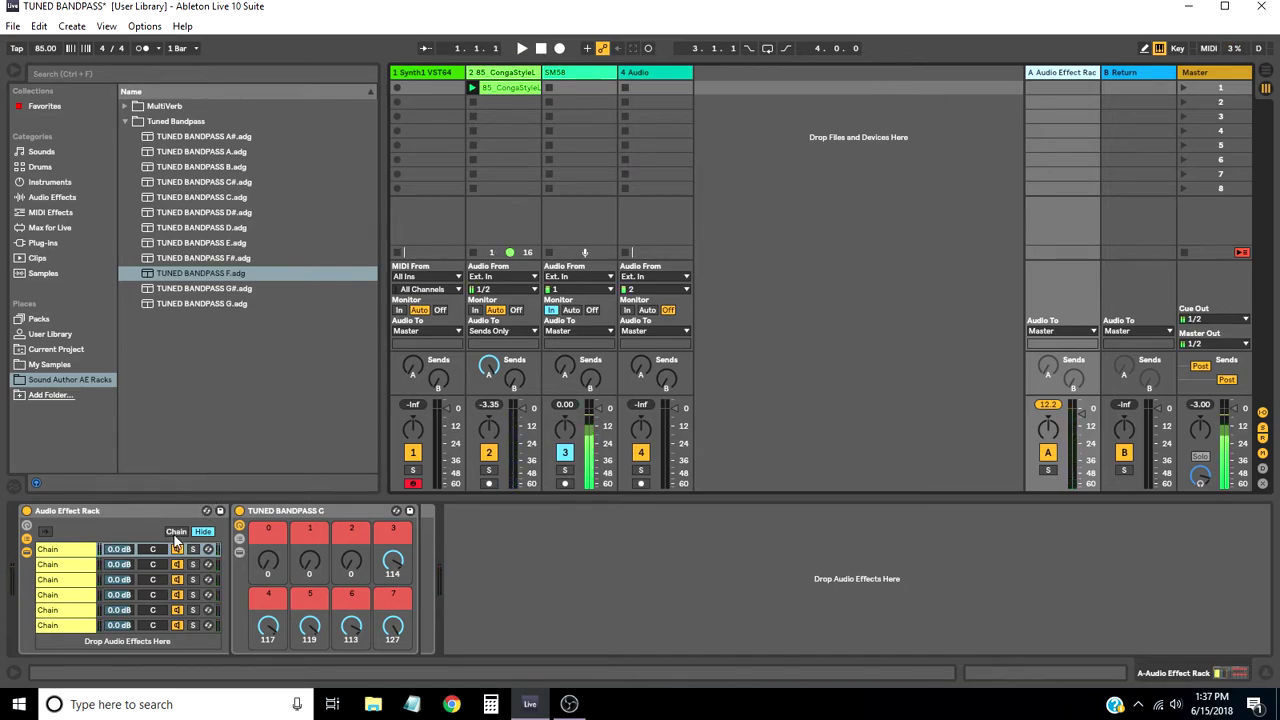
# - Move the Audio Effect Rack from return A to the Synth1 VST64 track, placing it after TUNED BANDPASS C
pyautogui.click(119, 514)
pyautogui.rightClick(119, 514)
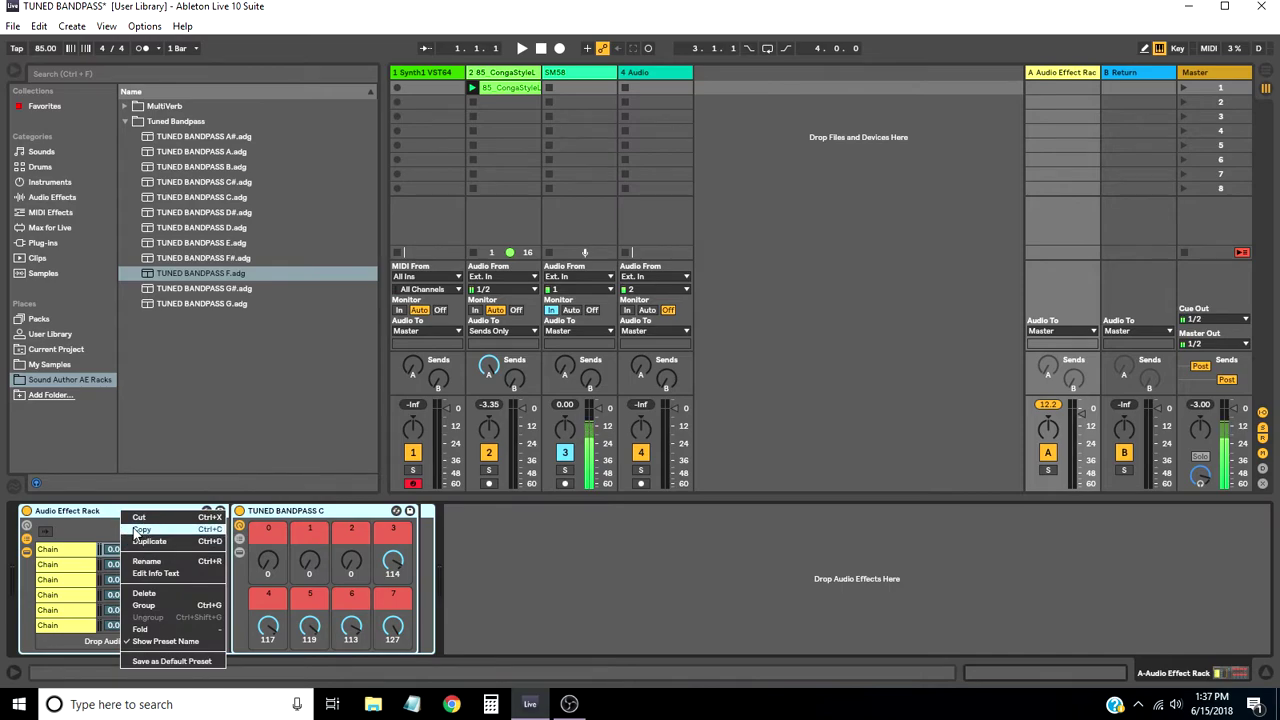
pyautogui.click(140, 525)
pyautogui.press('Delete')
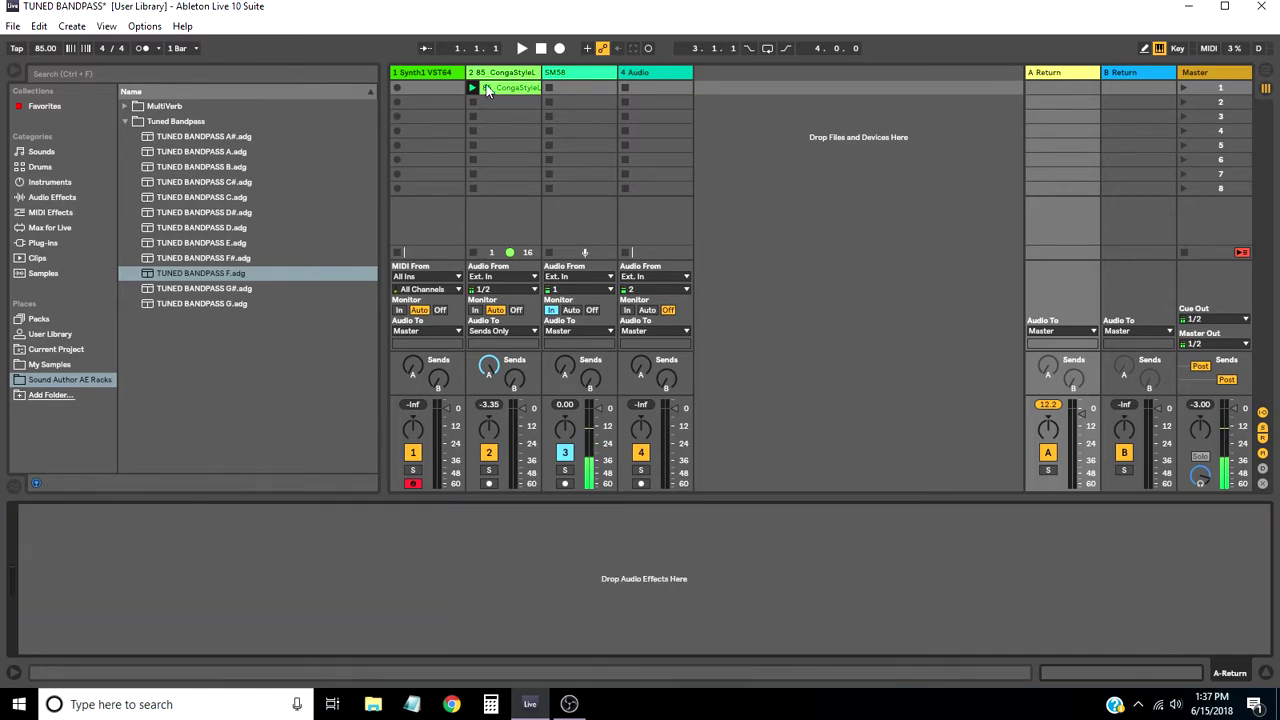
pyautogui.click(418, 75)
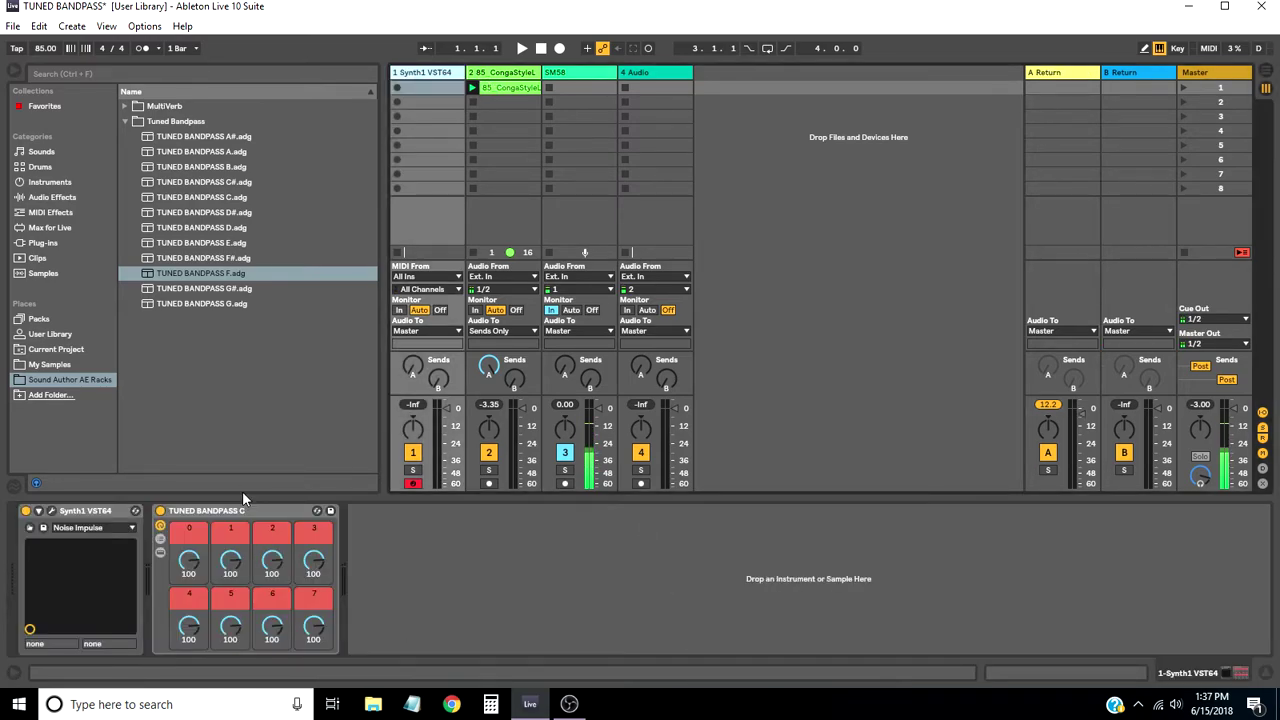
pyautogui.click(451, 566)
pyautogui.rightClick(454, 567)
pyautogui.click(482, 573)
pyautogui.rightClick(480, 569)
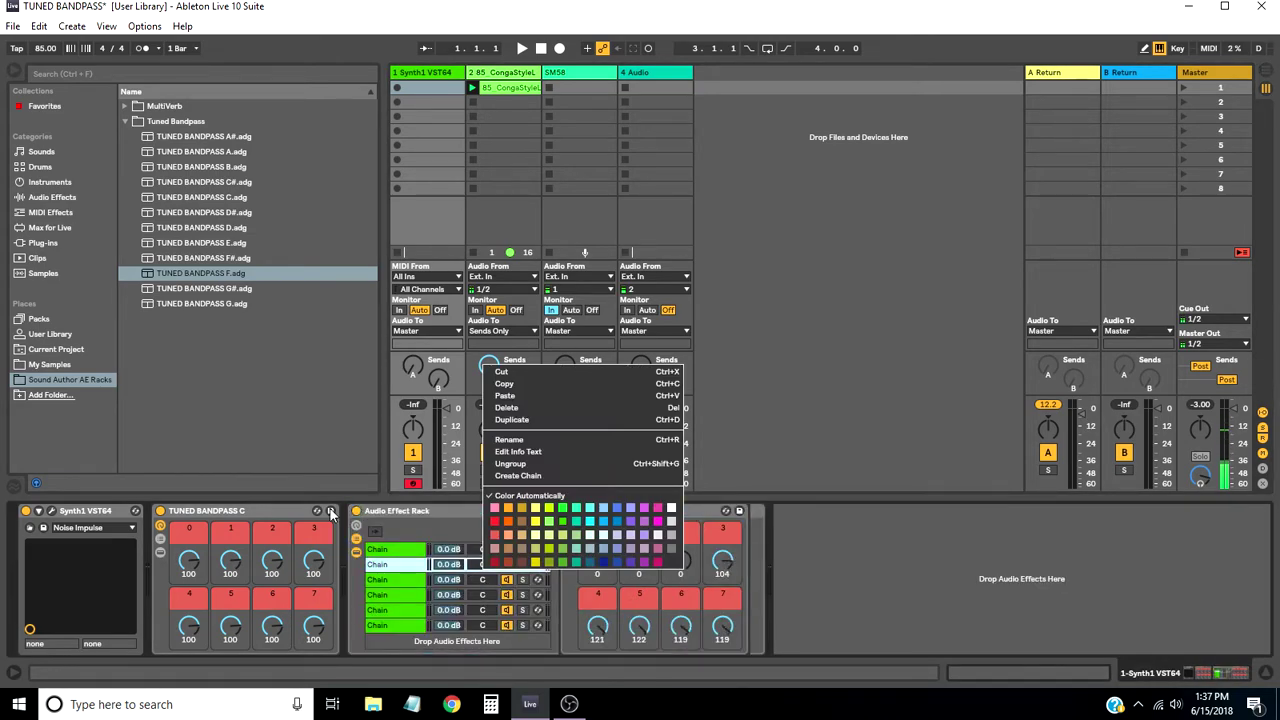
# - Delete the separate TUNED BANDPASS C rack sitting directly after Synth1 on the Synth1 VST64 track
pyautogui.click(282, 512)
pyautogui.click(228, 516)
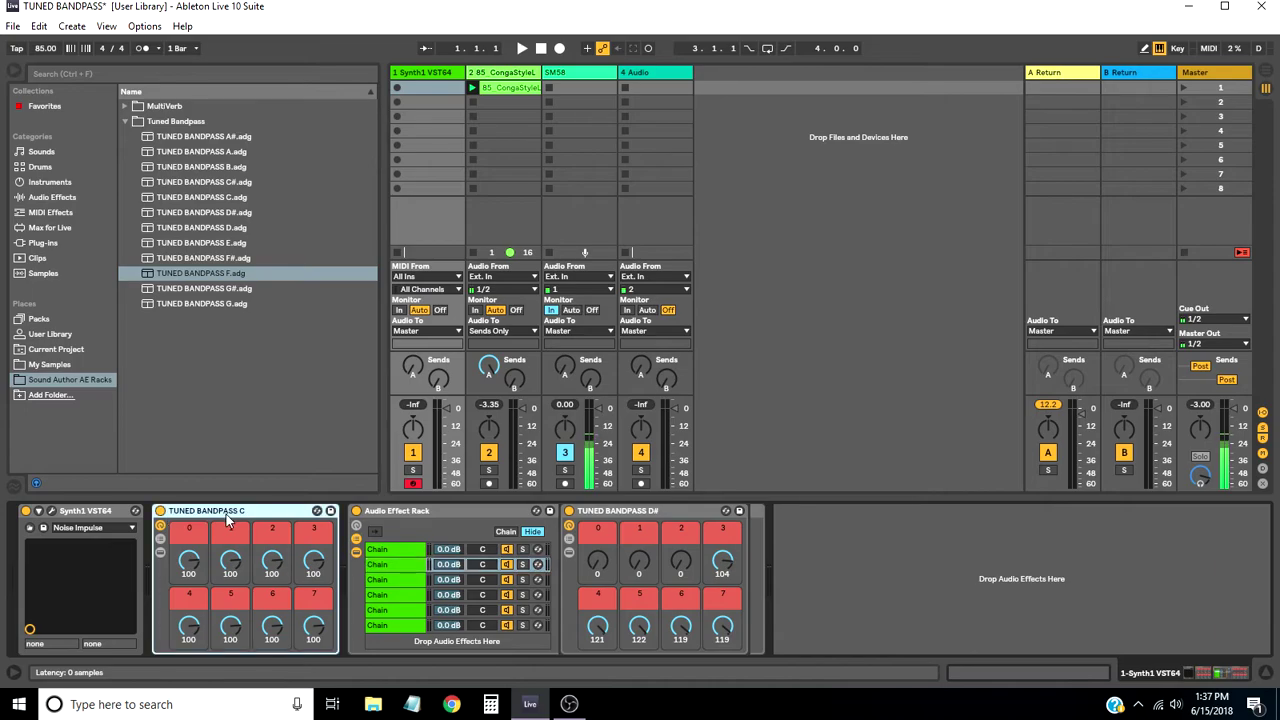
pyautogui.rightClick(228, 516)
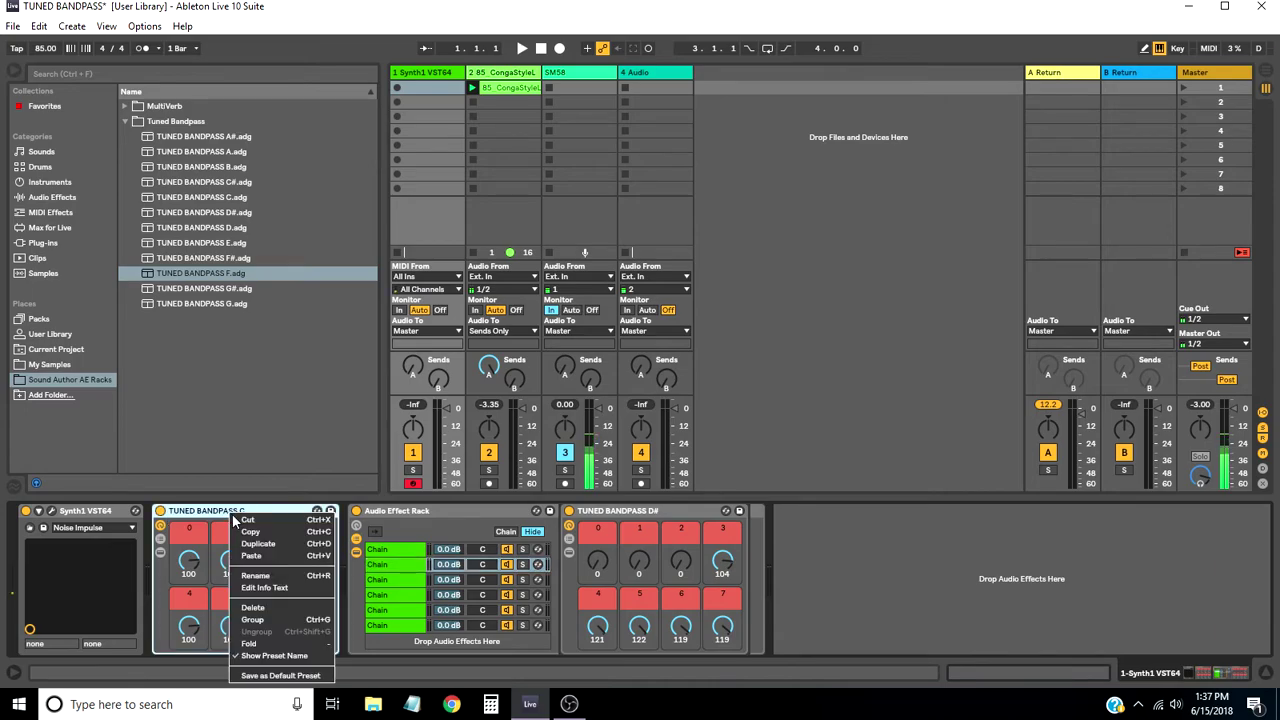
pyautogui.click(280, 608)
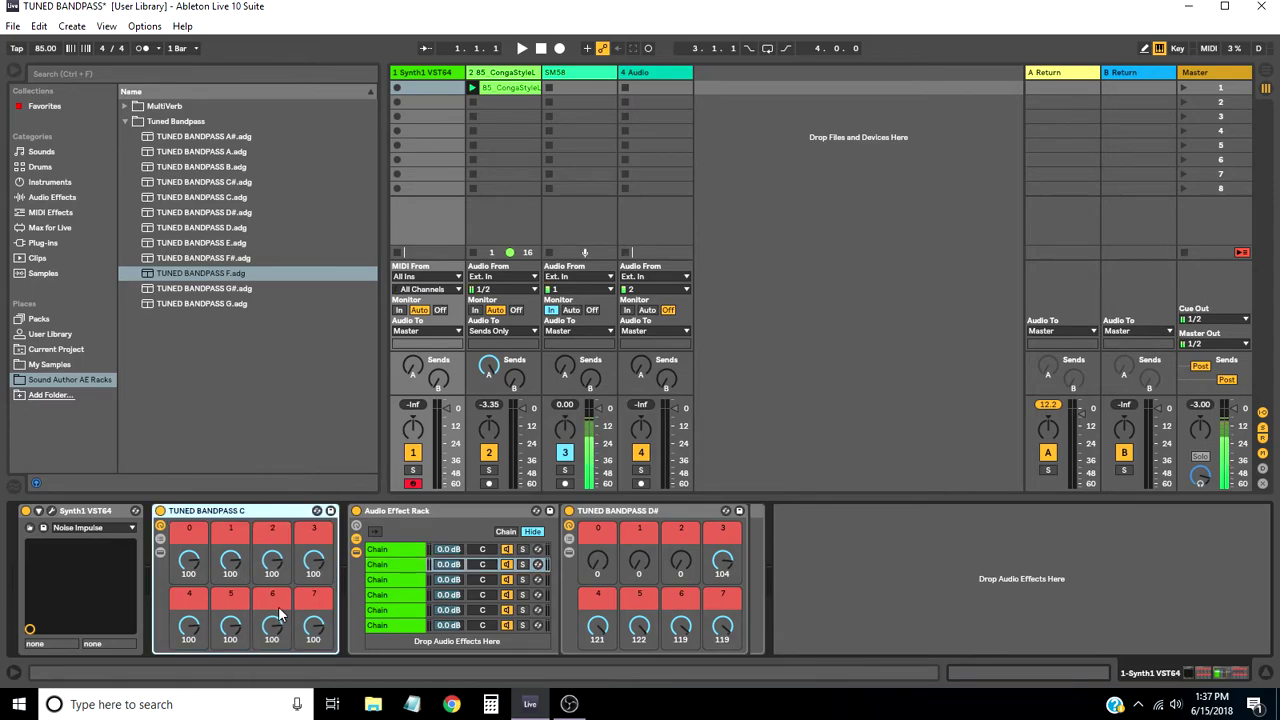
# - Bypass the Audio Effect Rack on the Synth1 VST64 track and open the Synth1 plug-in window above the device chain
pyautogui.click(98, 514)
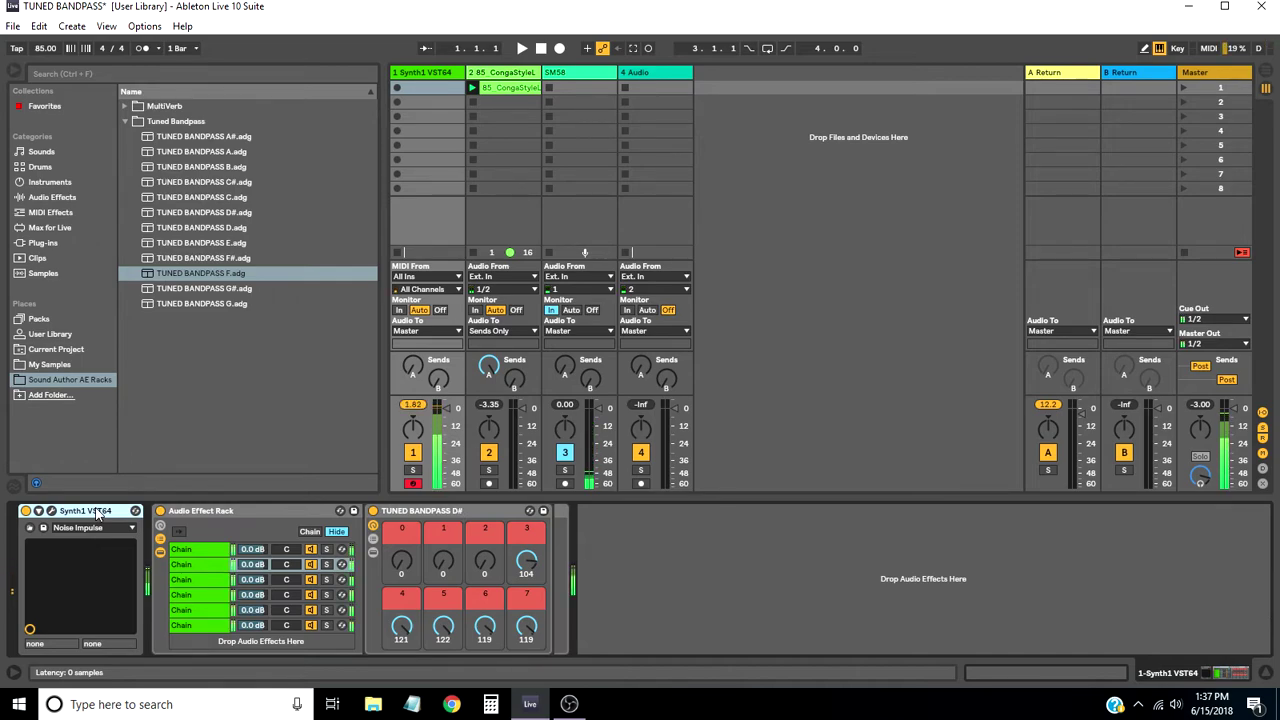
pyautogui.click(160, 511)
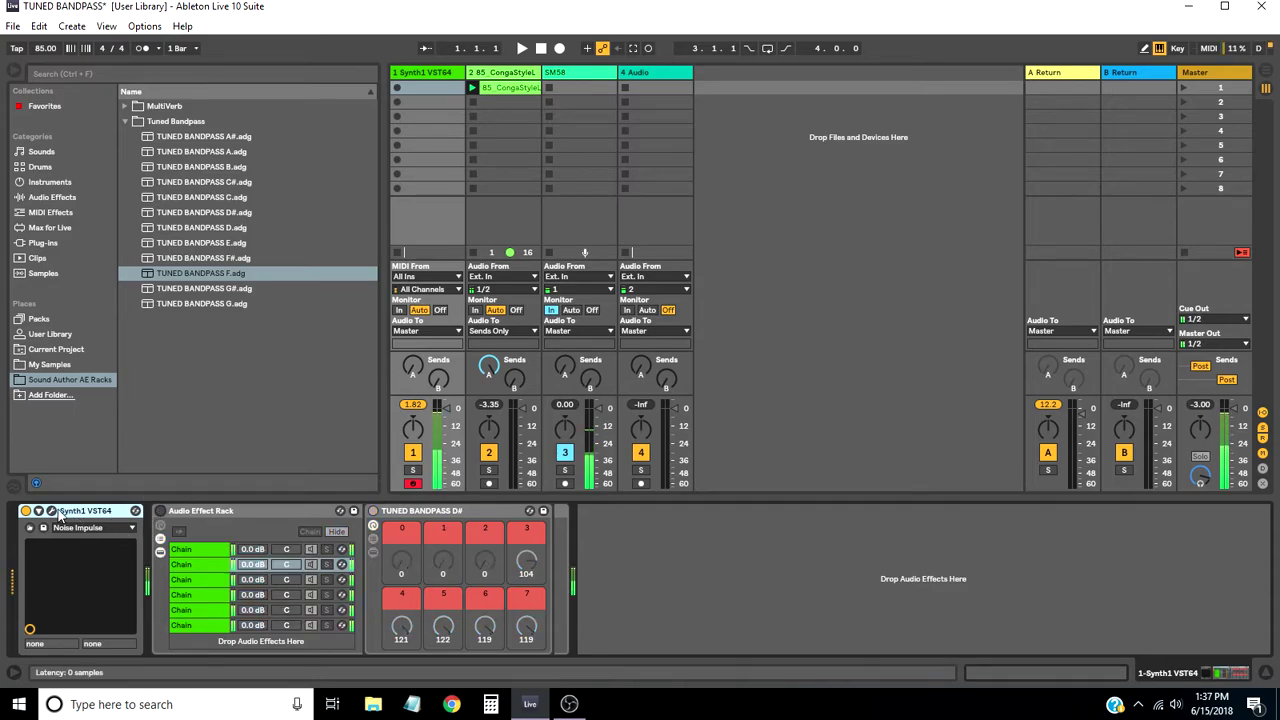
pyautogui.click(52, 511)
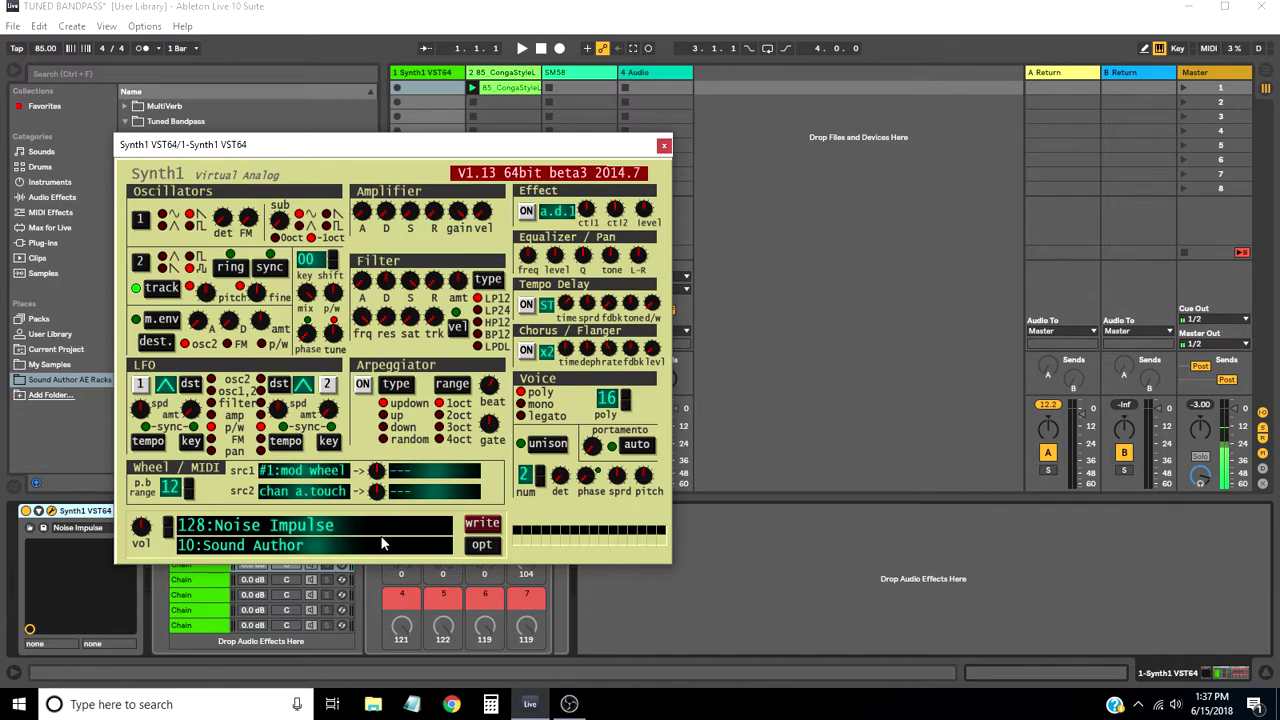
pyautogui.moveTo(400, 148); pyautogui.dragTo(660, 77)
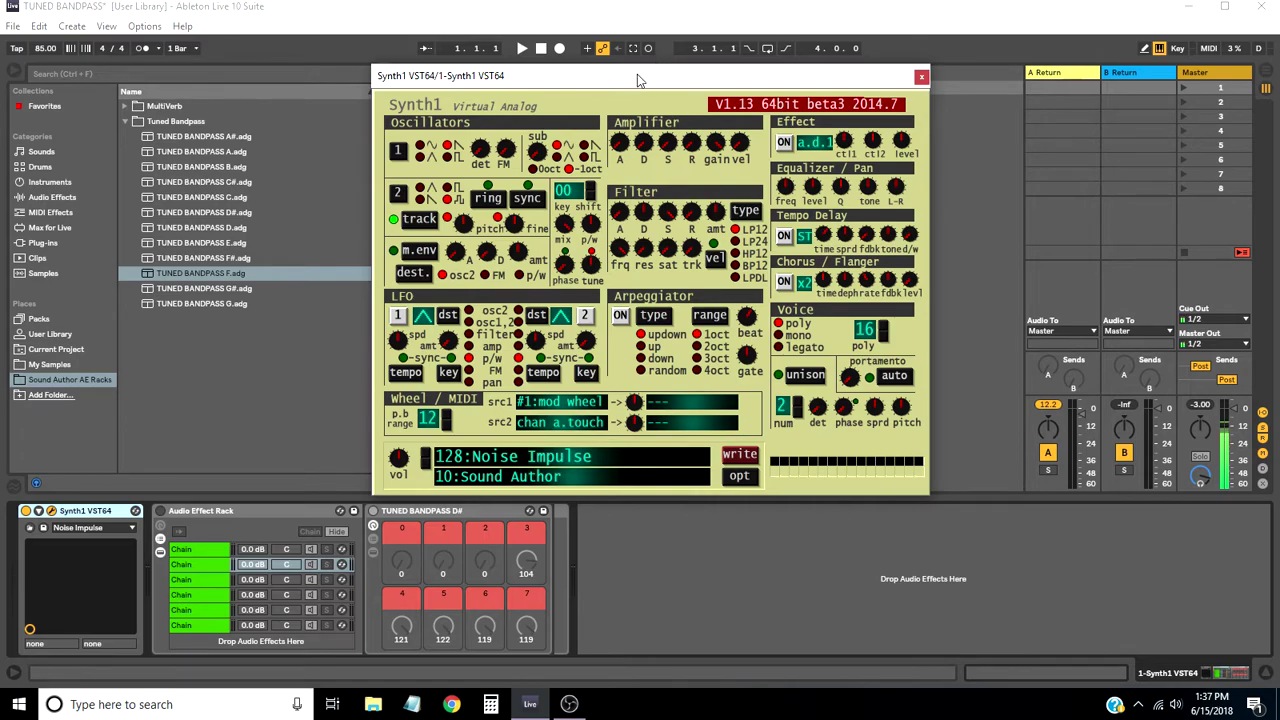
pyautogui.moveTo(630, 80); pyautogui.dragTo(590, 54)
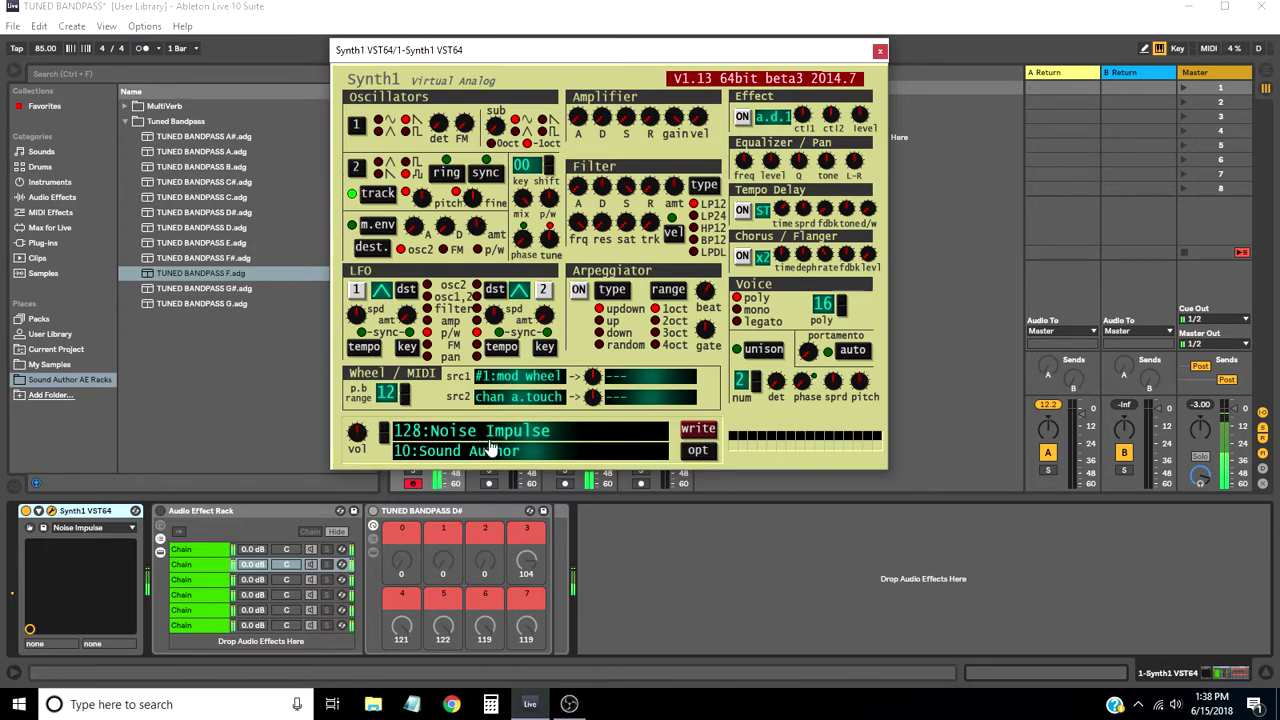
# - Re-enable the Audio Effect Rack and adjust Synth1's volume to about 53
pyautogui.click(164, 515)
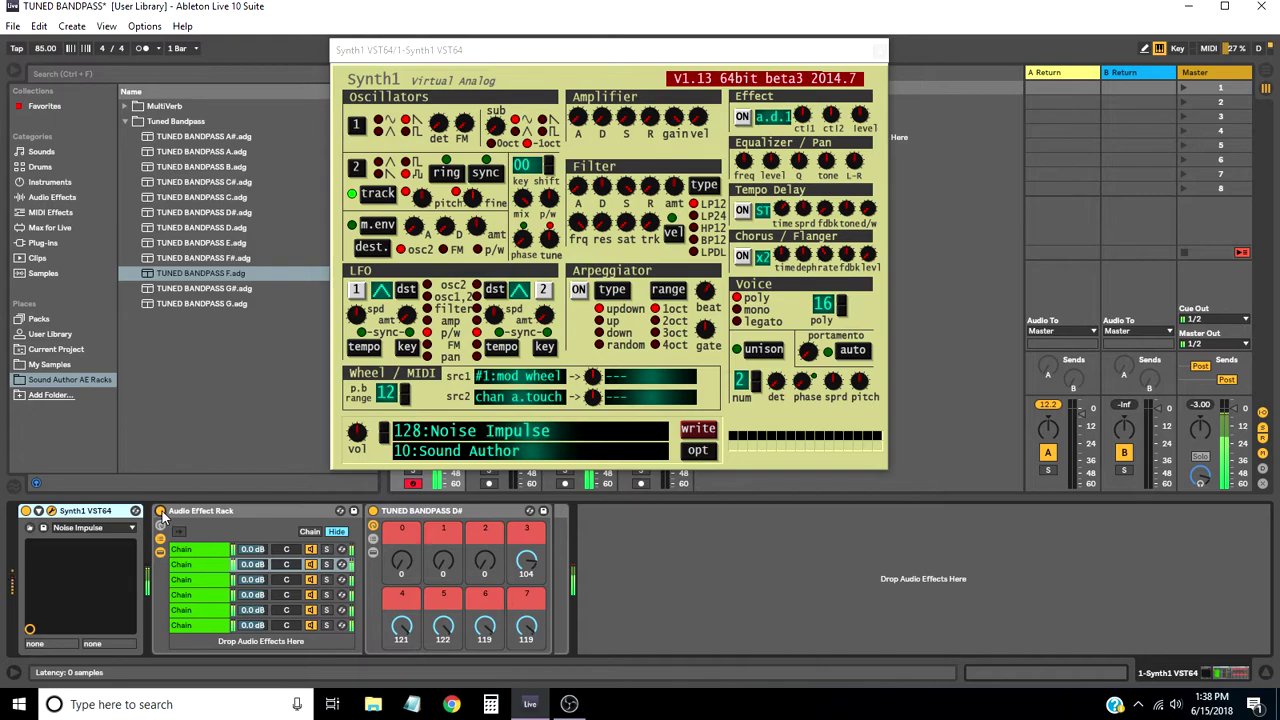
pyautogui.moveTo(360, 433); pyautogui.dragTo(380, 449)
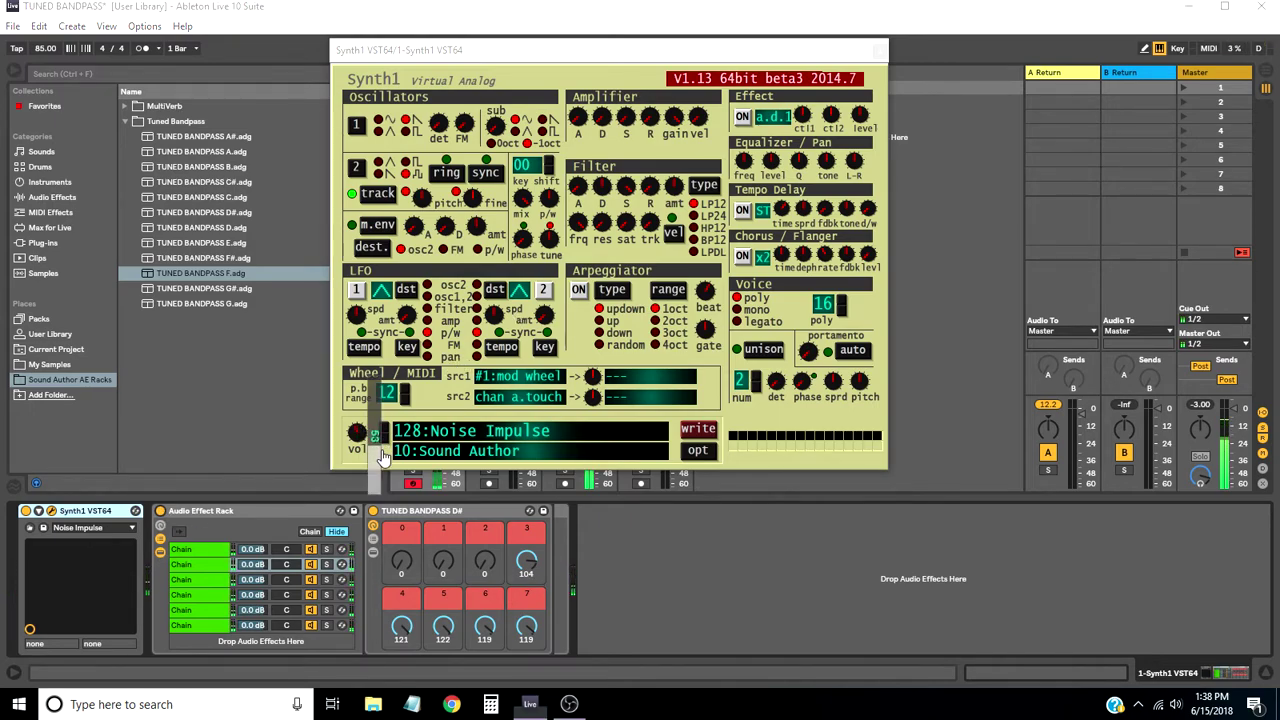
pyautogui.click(590, 83)
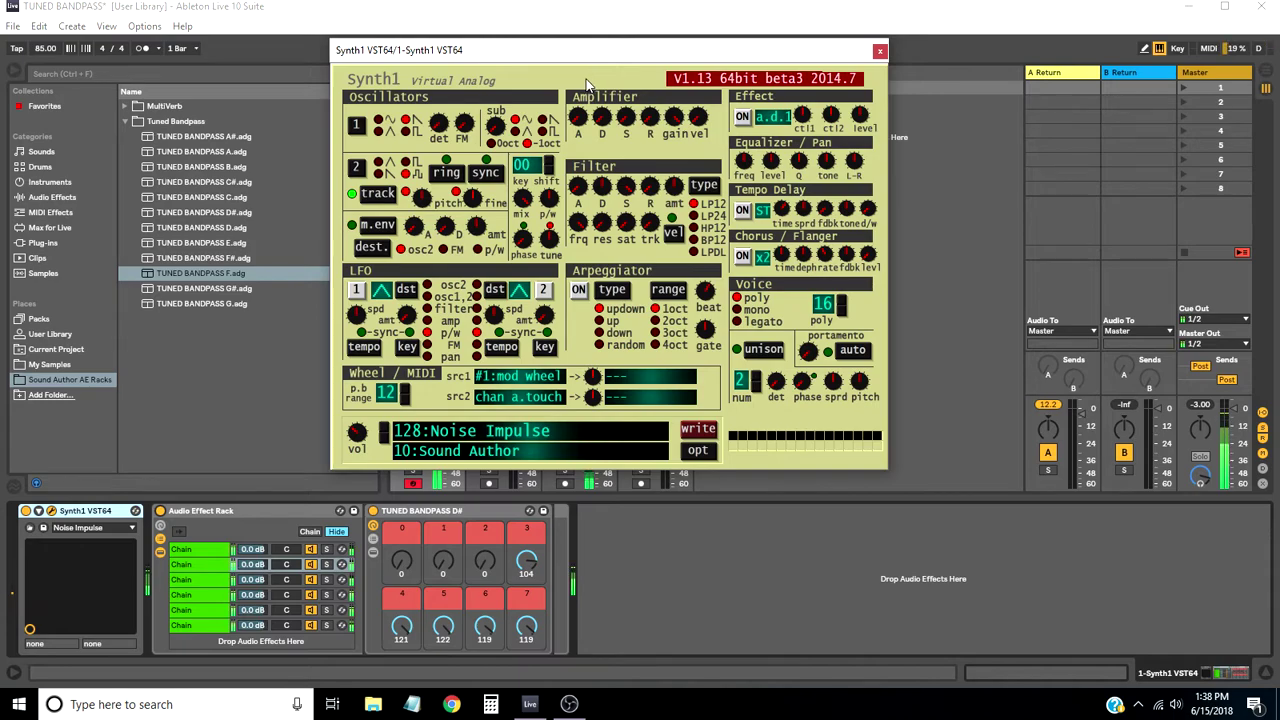
# - Load program 1:INIT from the Sound Author bank in Synth1 and keep its window clear of the device chain
pyautogui.click(546, 437)
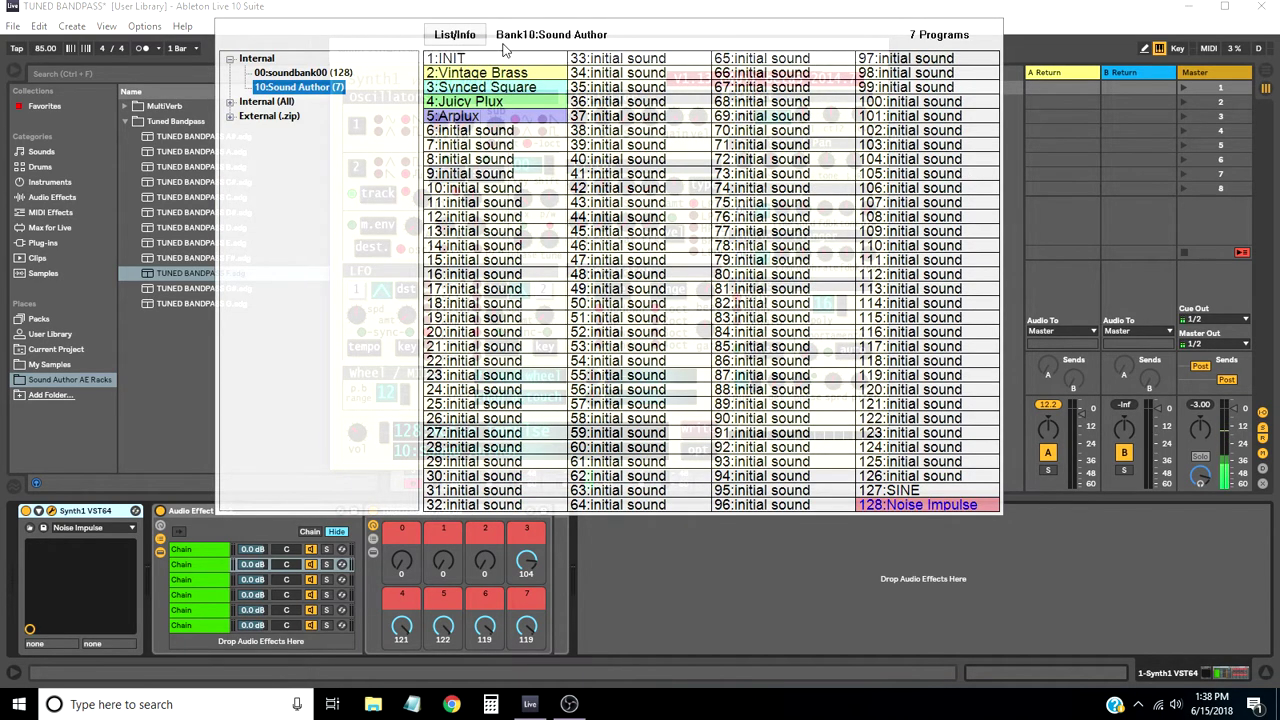
pyautogui.click(499, 57)
pyautogui.moveTo(611, 46); pyautogui.dragTo(649, 42)
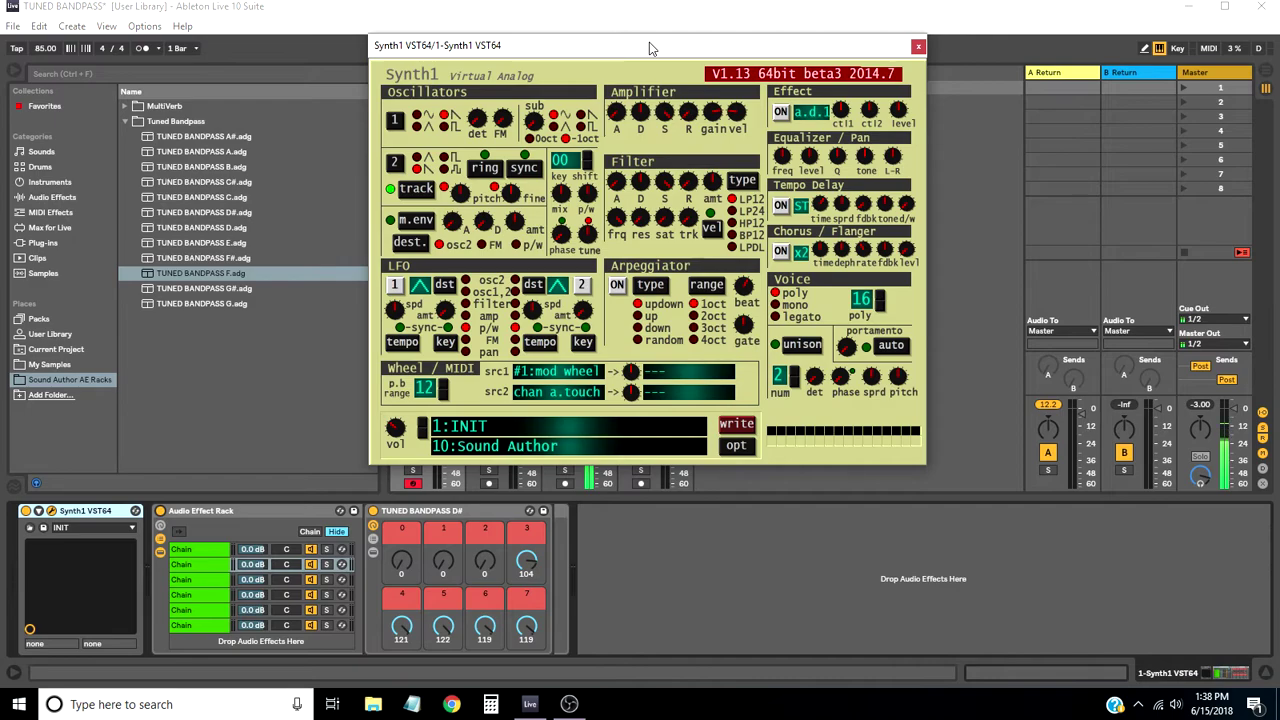
pyautogui.moveTo(673, 45); pyautogui.dragTo(645, 42)
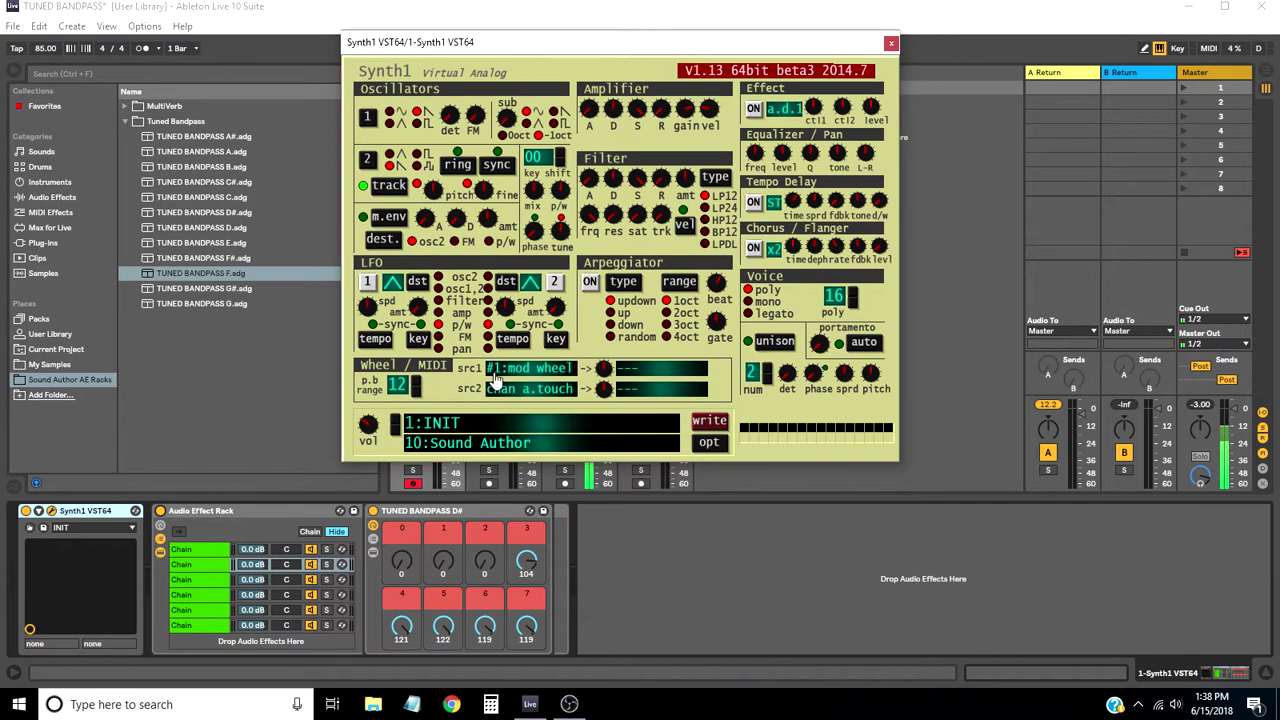
# - Adjust Synth1's oscillator mix and lower its volume
pyautogui.moveTo(533, 197); pyautogui.dragTo(576, 80)
pyautogui.moveTo(368, 424); pyautogui.dragTo(391, 485)
pyautogui.moveTo(367, 440); pyautogui.dragTo(400, 487)
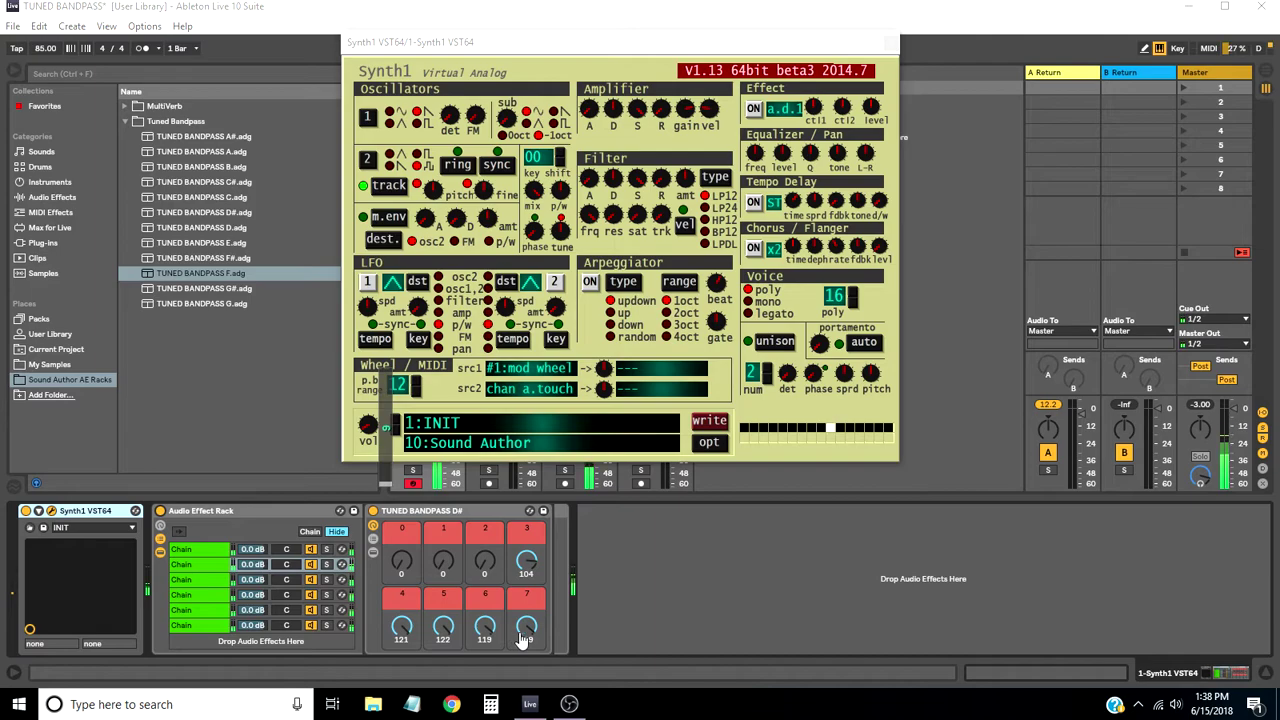
# - Set macros 6 and 7 to 73 and 83 in the TUNED BANDPASS D# chain, and macros 5, 6 and 7 to 70, 91 and 83 in F
pyautogui.moveTo(524, 622); pyautogui.dragTo(486, 660)
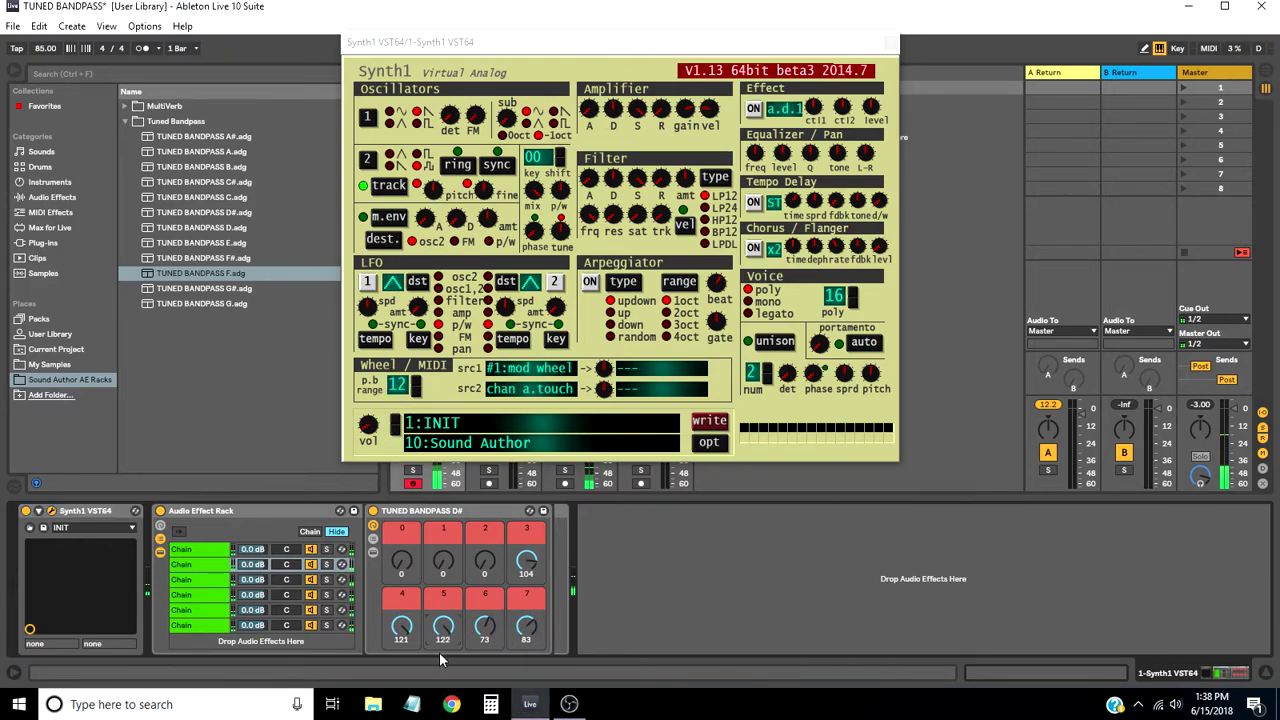
pyautogui.click(201, 625)
pyautogui.moveTo(526, 626); pyautogui.dragTo(526, 666)
pyautogui.moveTo(486, 626); pyautogui.dragTo(486, 663)
pyautogui.moveTo(445, 626); pyautogui.dragTo(445, 681)
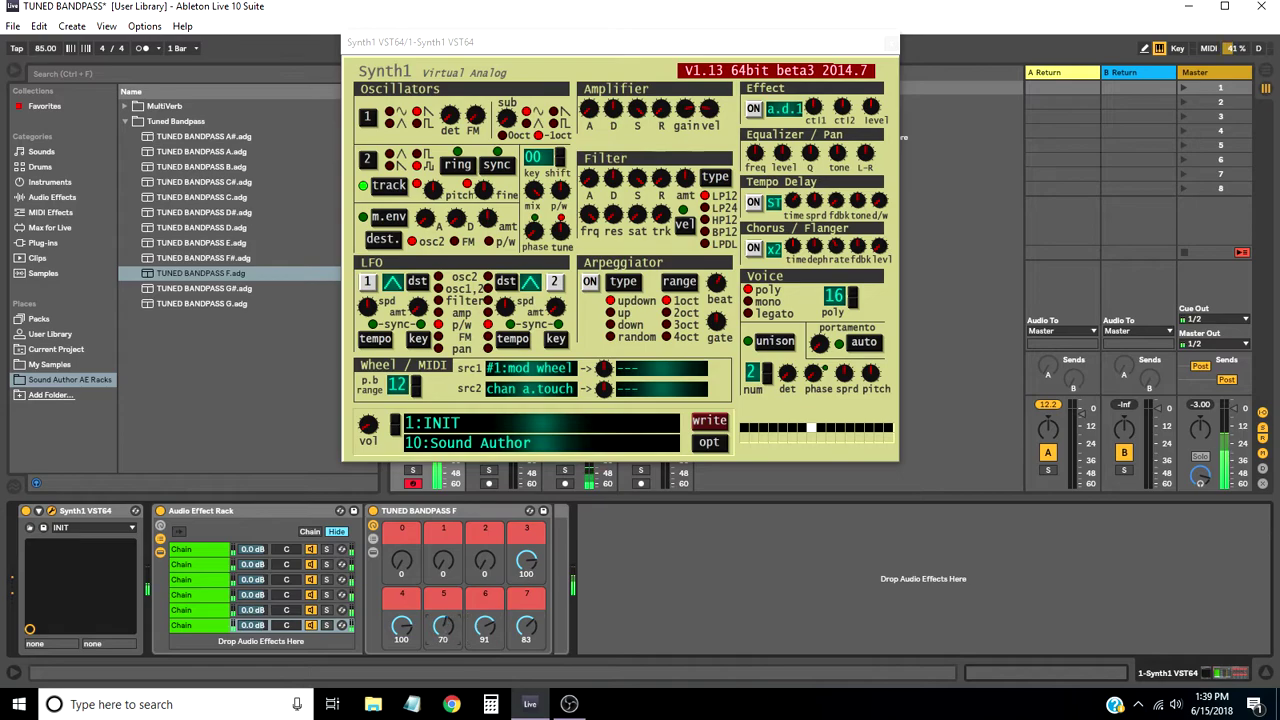
# - Set macros 5, 6 and 7 to 72, 56 and 88 in the TUNED BANDPASS D chain
pyautogui.click(216, 612)
pyautogui.moveTo(526, 627); pyautogui.dragTo(526, 667)
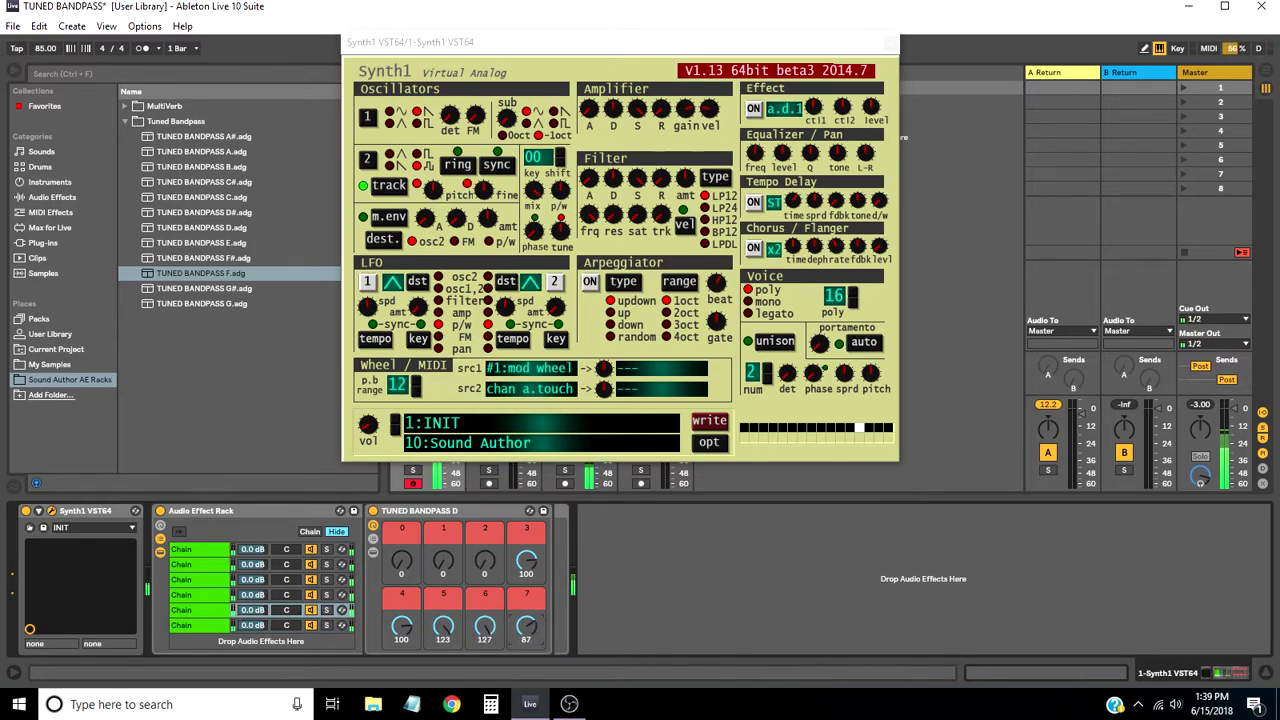
pyautogui.moveTo(484, 627); pyautogui.dragTo(484, 694)
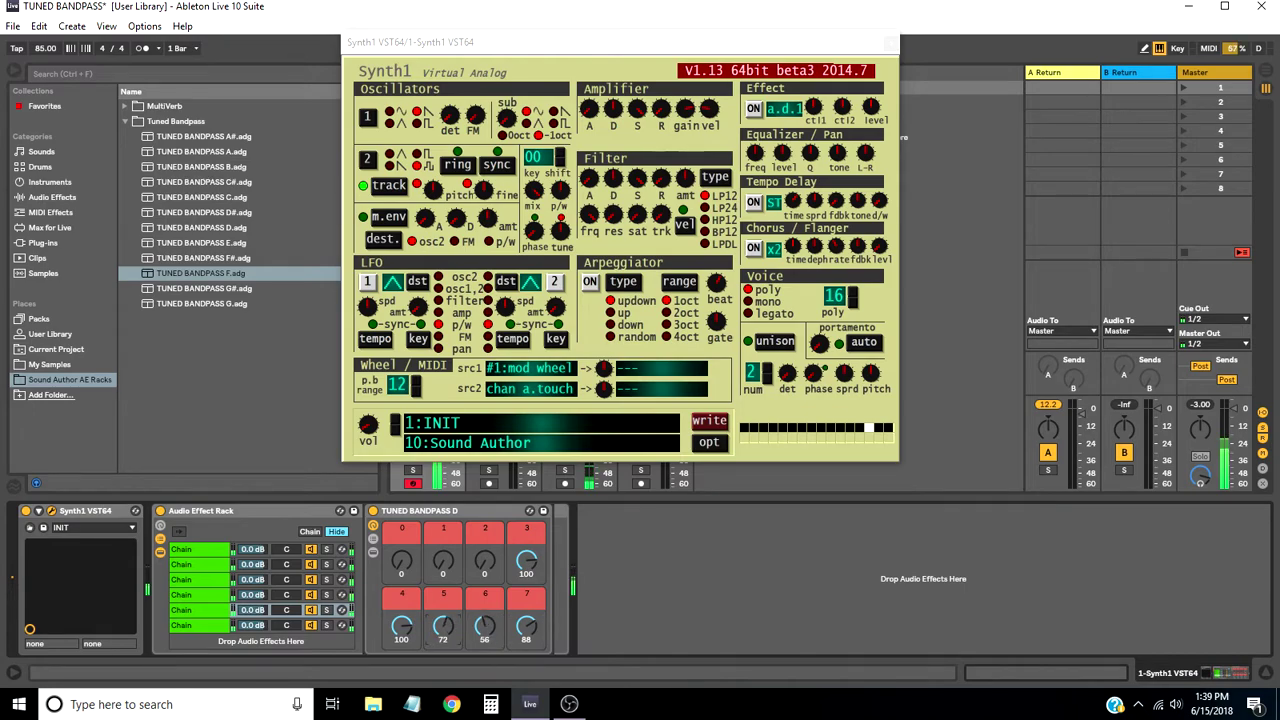
# - Set macro 7 to 88 and macro 2 to 79 in the TUNED BANDPASS A# chain, readjusting Synth1's volume in between
pyautogui.click(205, 596)
pyautogui.moveTo(522, 632); pyautogui.dragTo(522, 660)
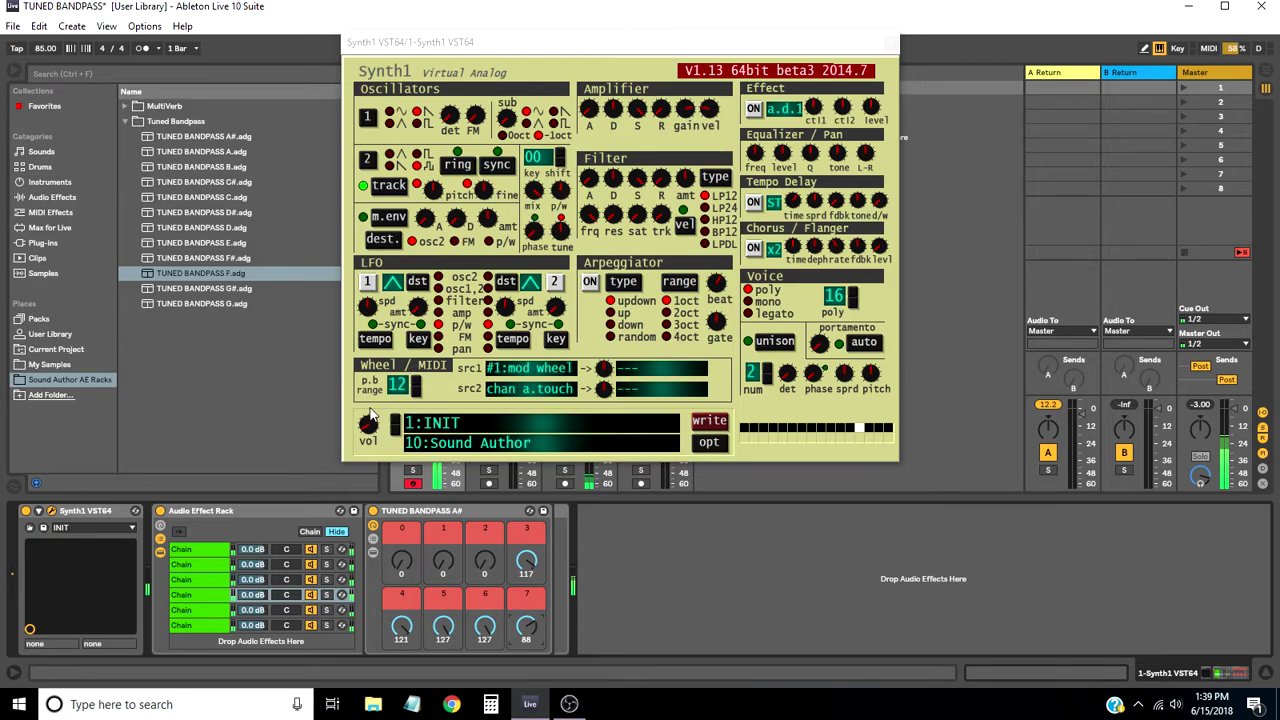
pyautogui.moveTo(398, 483); pyautogui.dragTo(399, 481)
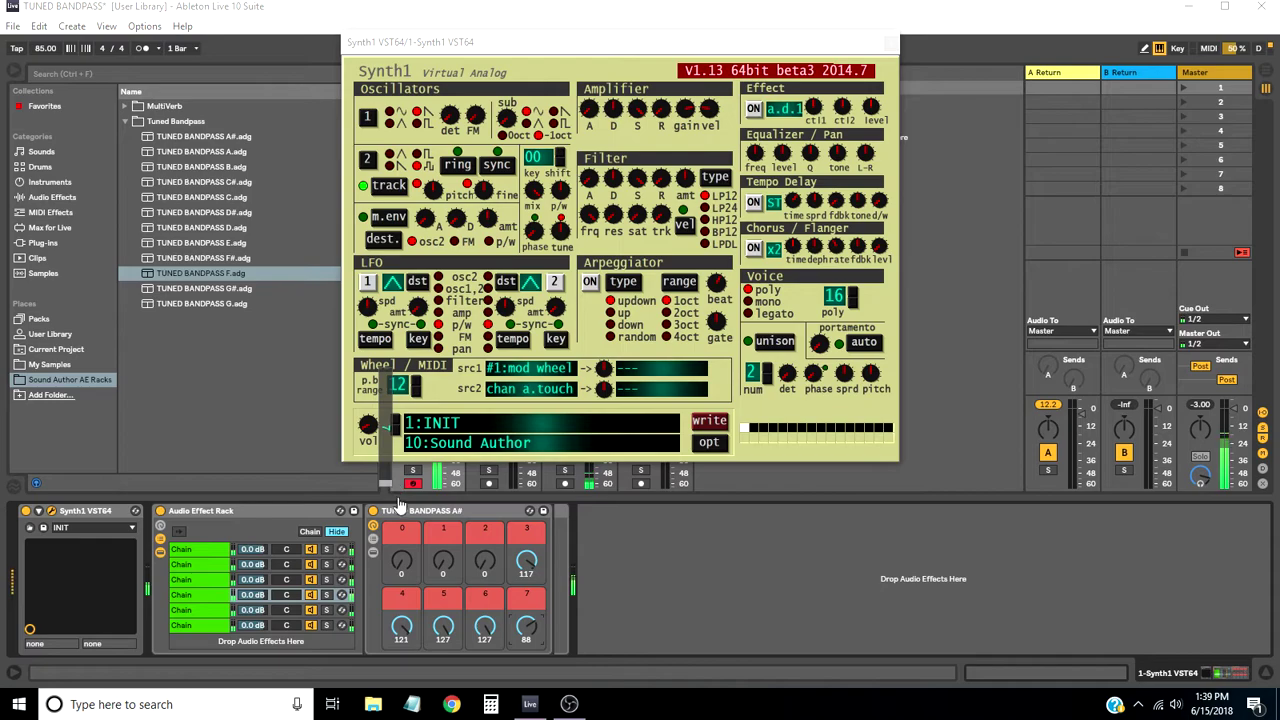
pyautogui.moveTo(488, 566); pyautogui.dragTo(488, 540)
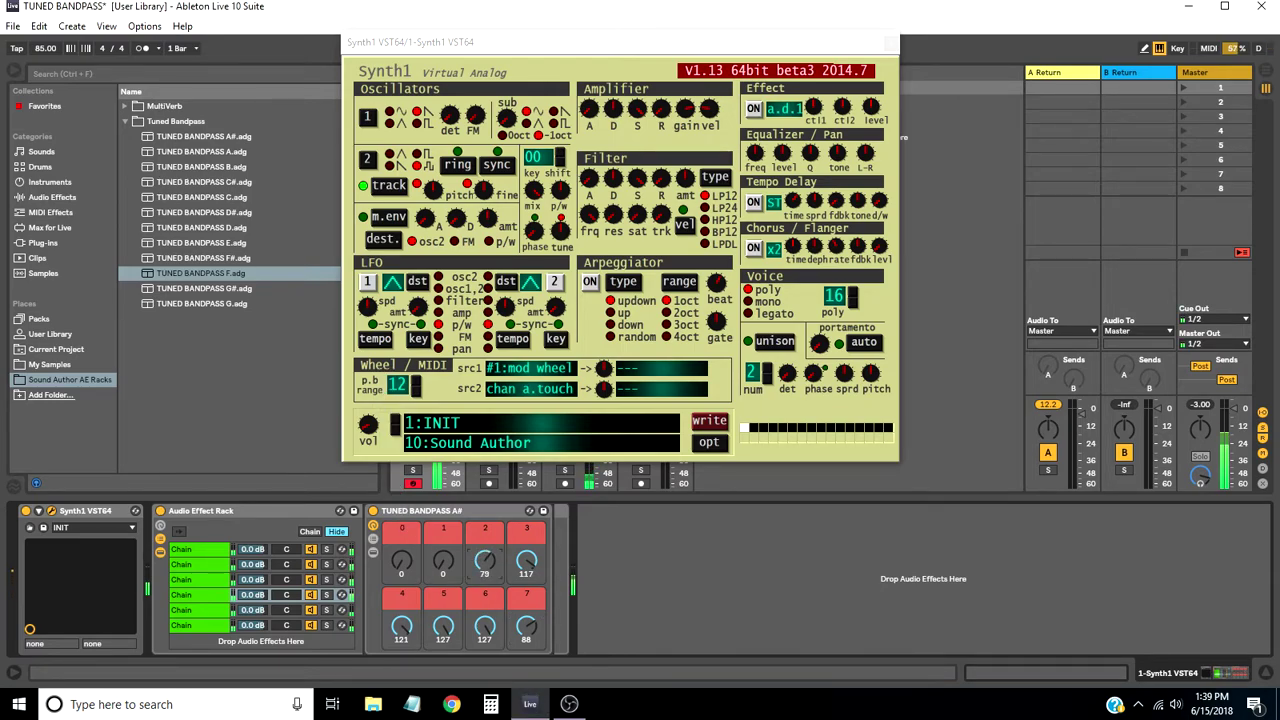
# - Raise macro 1 and adjust macro 5 in the TUNED BANDPASS G chain
pyautogui.click(192, 579)
pyautogui.moveTo(443, 566); pyautogui.dragTo(482, 536)
pyautogui.moveTo(443, 626); pyautogui.dragTo(443, 625)
# - In the TUNED BANDPASS C chain, set macros 1 and 2 to 79 and 104, and macros 4 to 7 to 85, 101, 118 and 117
pyautogui.click(205, 550)
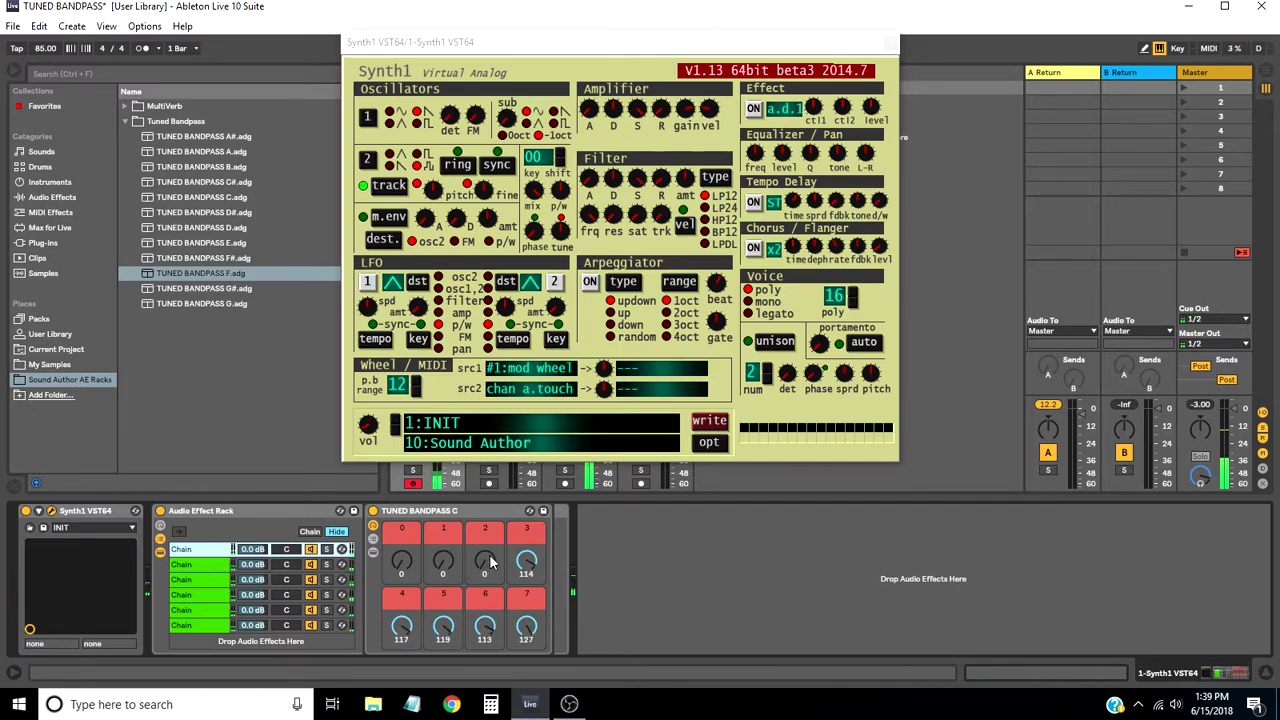
pyautogui.moveTo(443, 566); pyautogui.dragTo(492, 570)
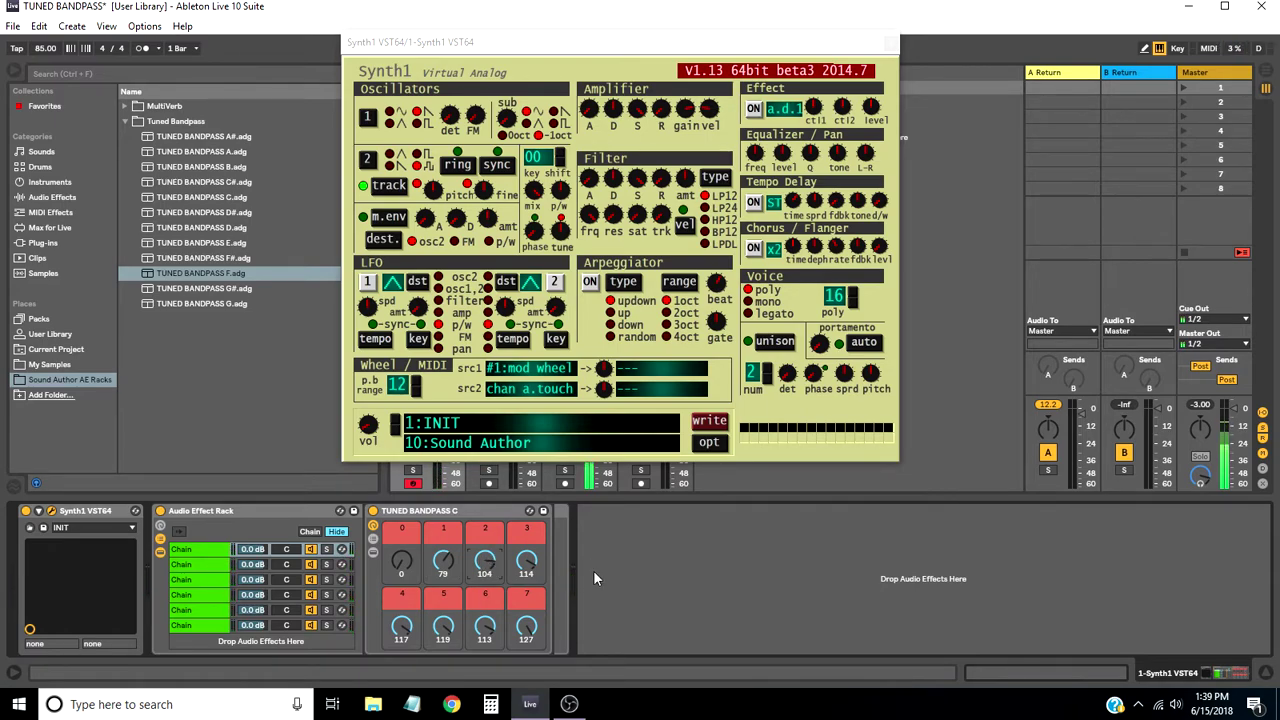
pyautogui.moveTo(449, 628); pyautogui.dragTo(484, 616)
pyautogui.moveTo(401, 626); pyautogui.dragTo(401, 645)
pyautogui.moveTo(524, 628); pyautogui.dragTo(524, 652)
pyautogui.moveTo(530, 628); pyautogui.dragTo(530, 600)
# - Show the chain list inside the TUNED BANDPASS C rack and examine the series of Auto Filters in its first chain
pyautogui.click(374, 540)
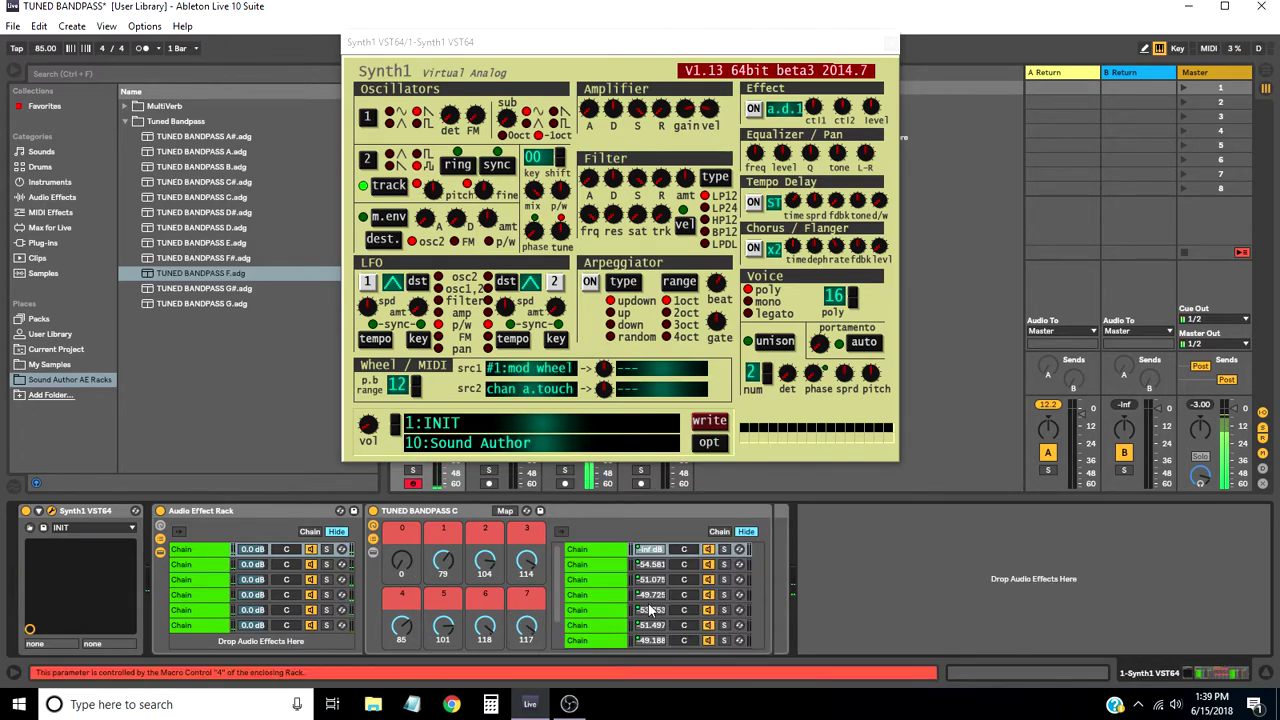
pyautogui.click(612, 549)
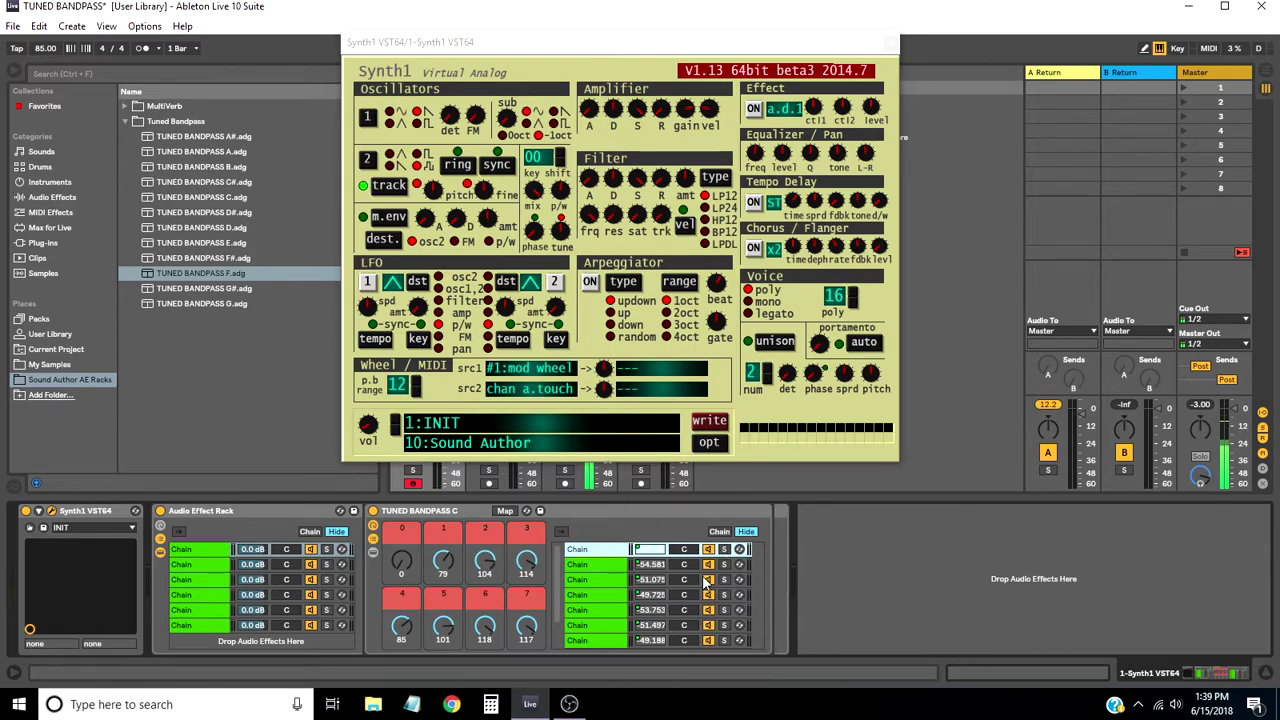
pyautogui.doubleClick(603, 555)
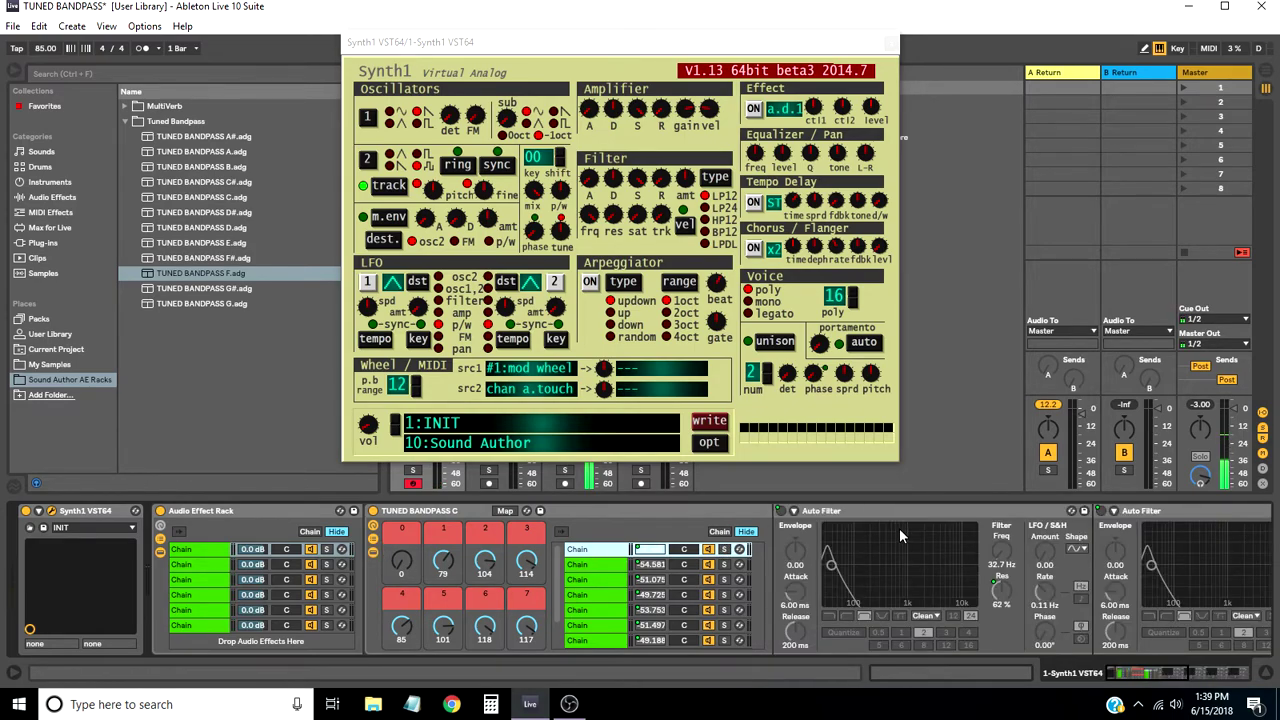
pyautogui.moveTo(1143, 677); pyautogui.dragTo(1210, 672)
pyautogui.click(1185, 680)
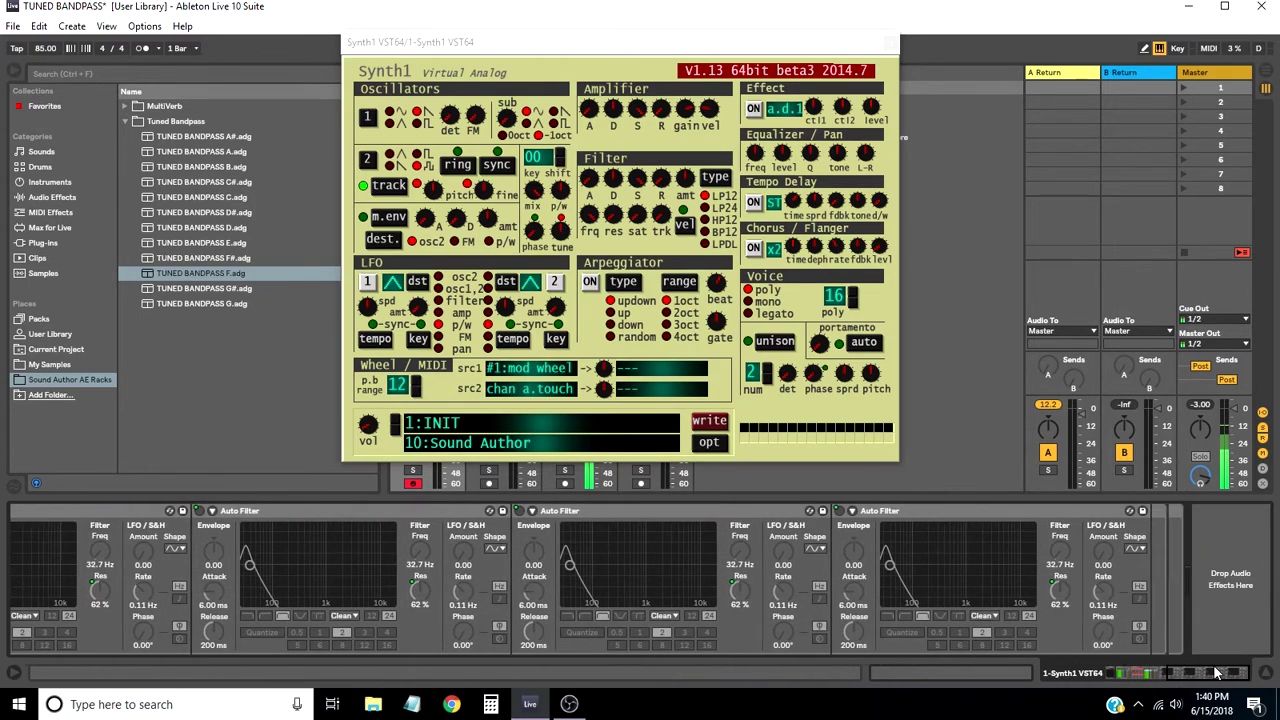
pyautogui.moveTo(1215, 675); pyautogui.dragTo(1134, 708)
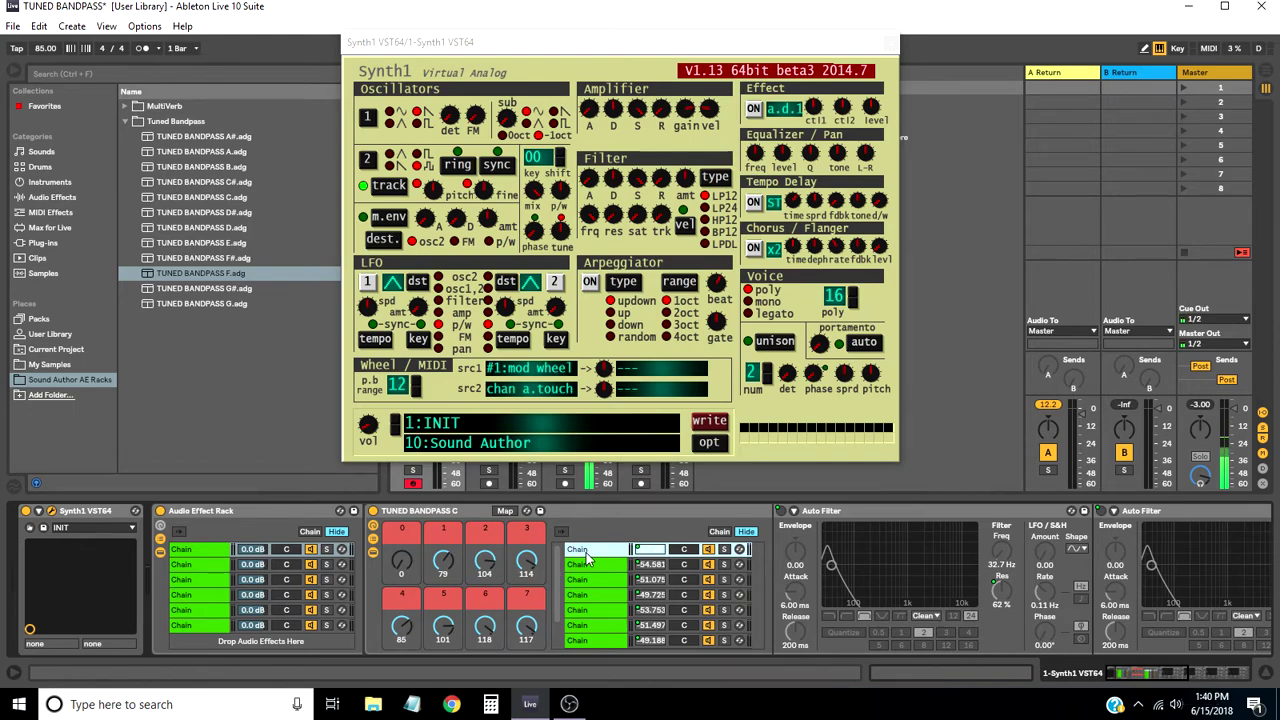
pyautogui.click(588, 558)
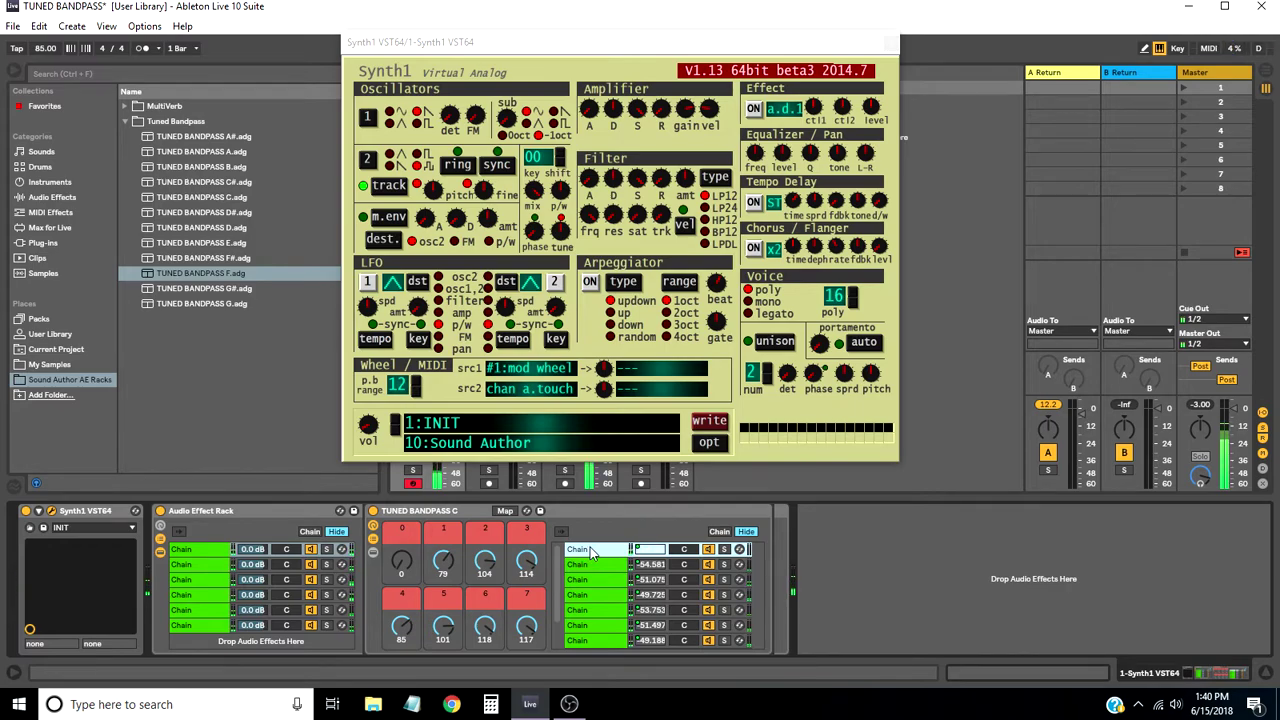
pyautogui.moveTo(590, 45); pyautogui.dragTo(668, 40)
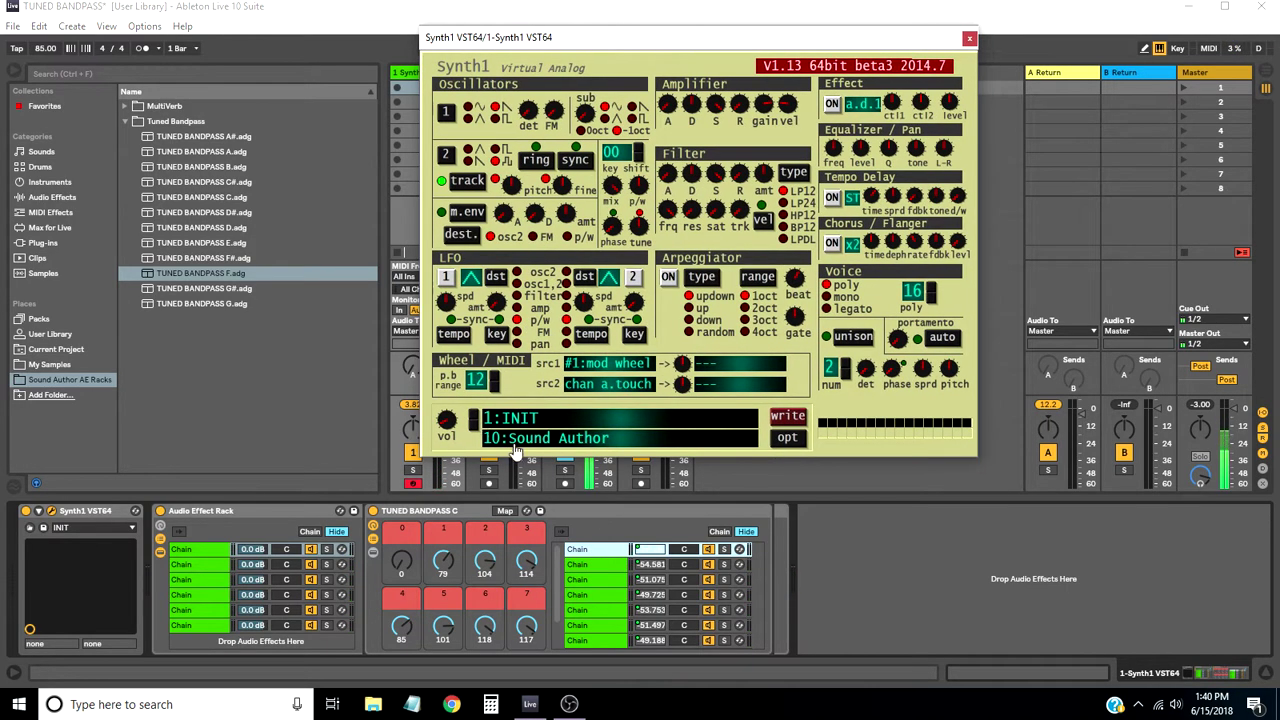
# - Load the program 12:Swimming into Synth1 from the external bank Bryan Lake.zip
pyautogui.click(507, 447)
pyautogui.click(355, 104)
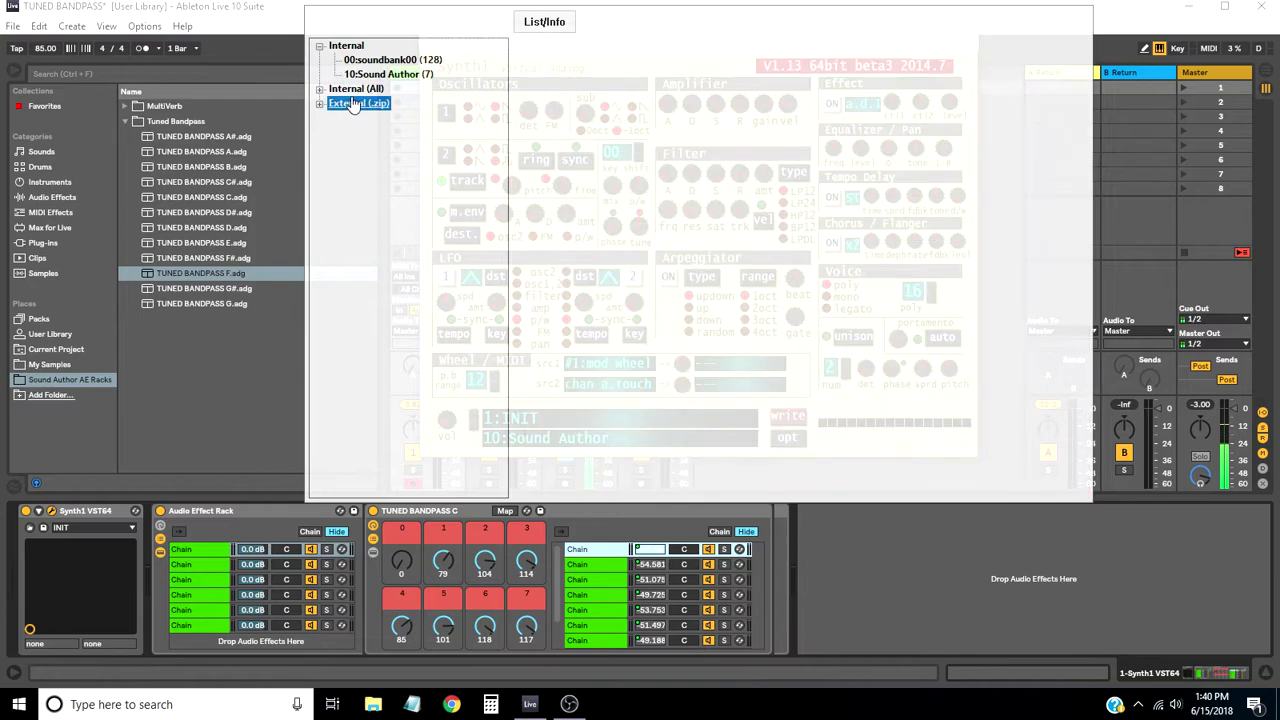
pyautogui.click(319, 104)
pyautogui.click(355, 118)
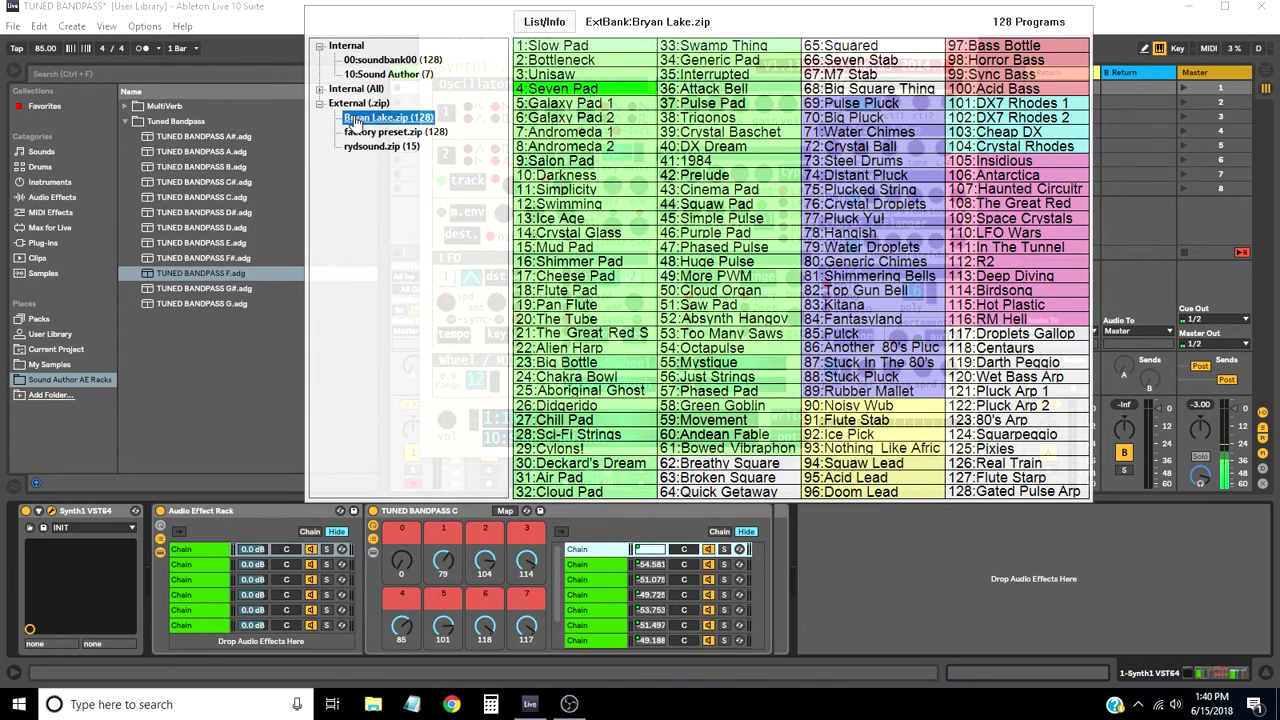
pyautogui.click(573, 261)
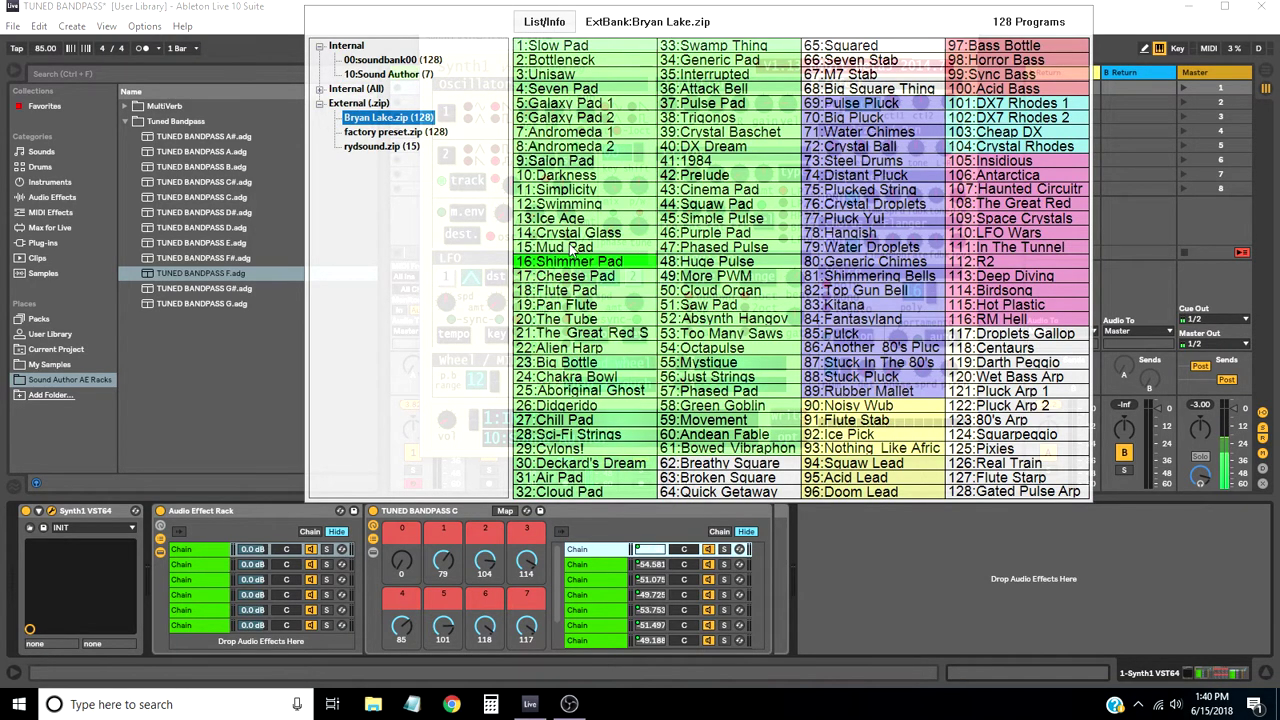
pyautogui.click(573, 204)
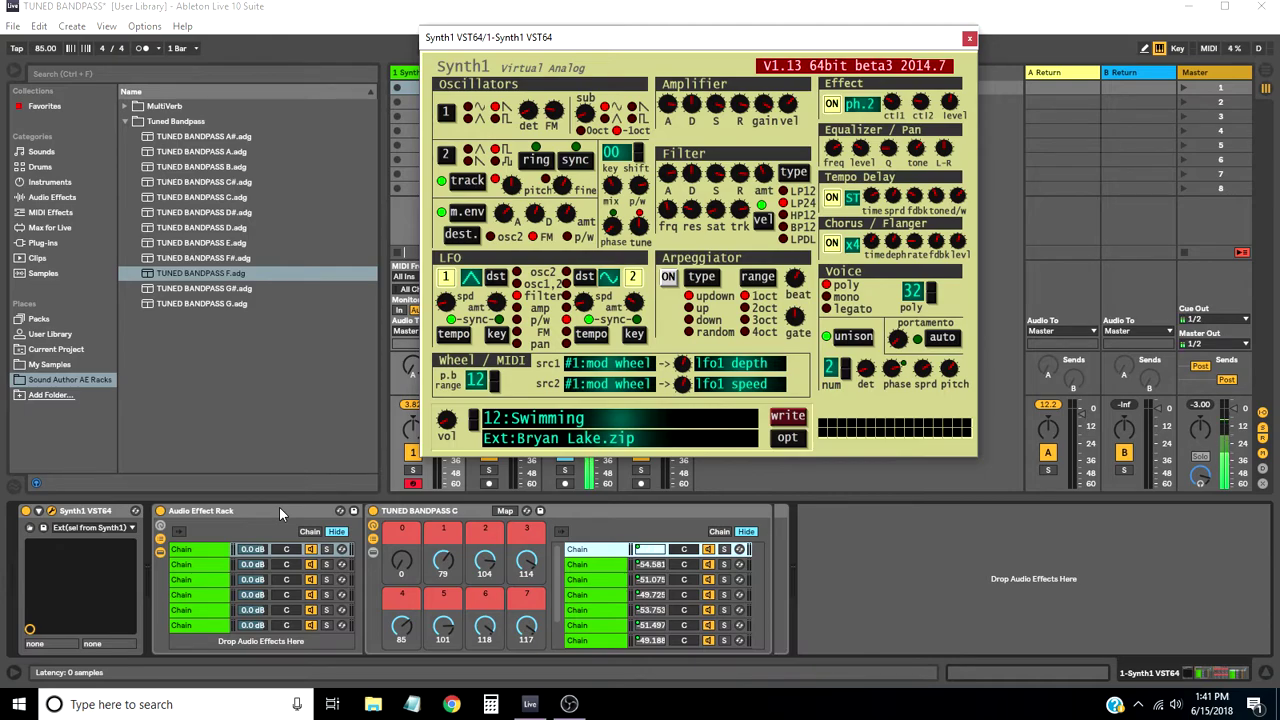
# - Compare the Swimming sound with the Audio Effect Rack bypassed and re-enabled, readjusting Synth1's volume to about 40
pyautogui.moveTo(445, 424); pyautogui.dragTo(489, 470)
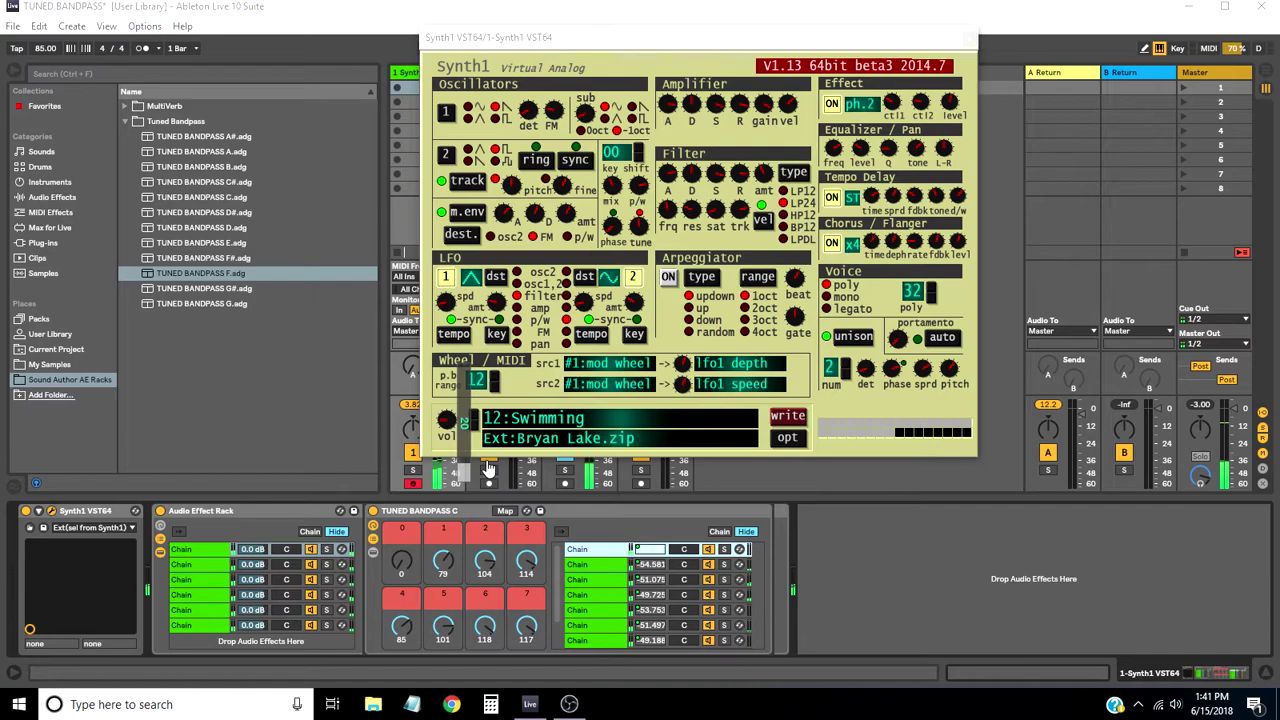
pyautogui.click(161, 511)
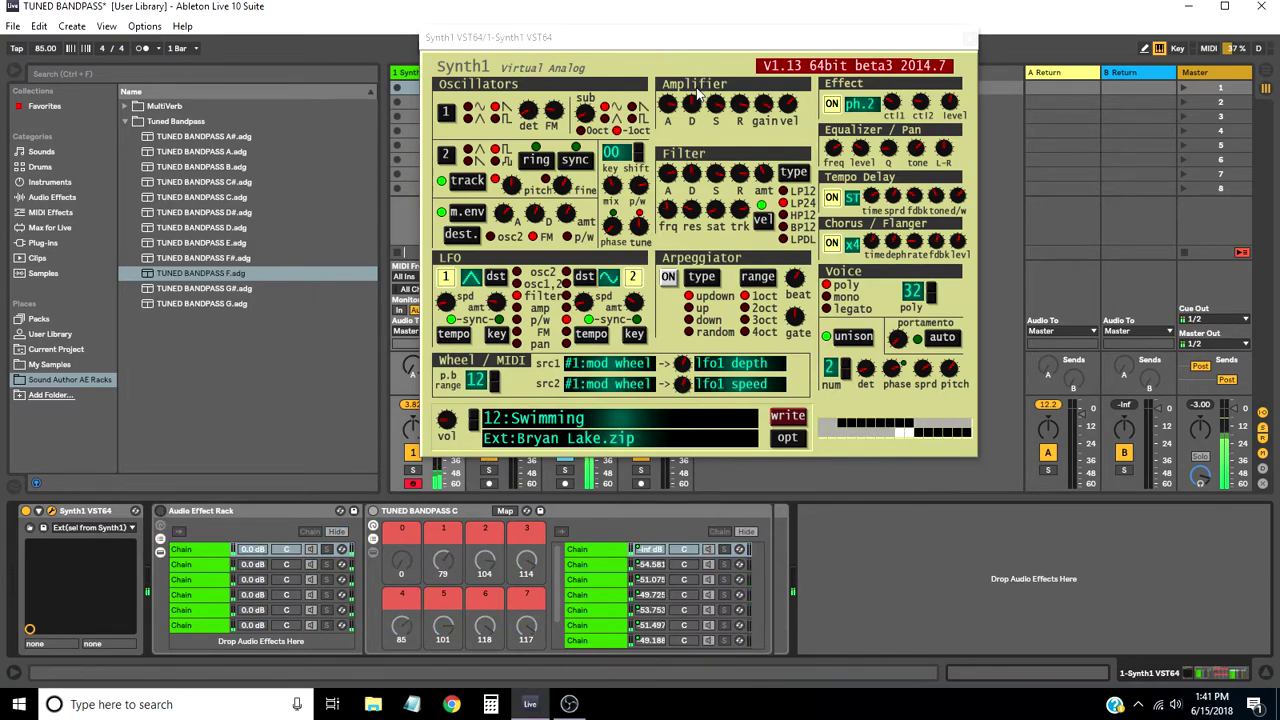
pyautogui.moveTo(448, 421); pyautogui.dragTo(510, 415)
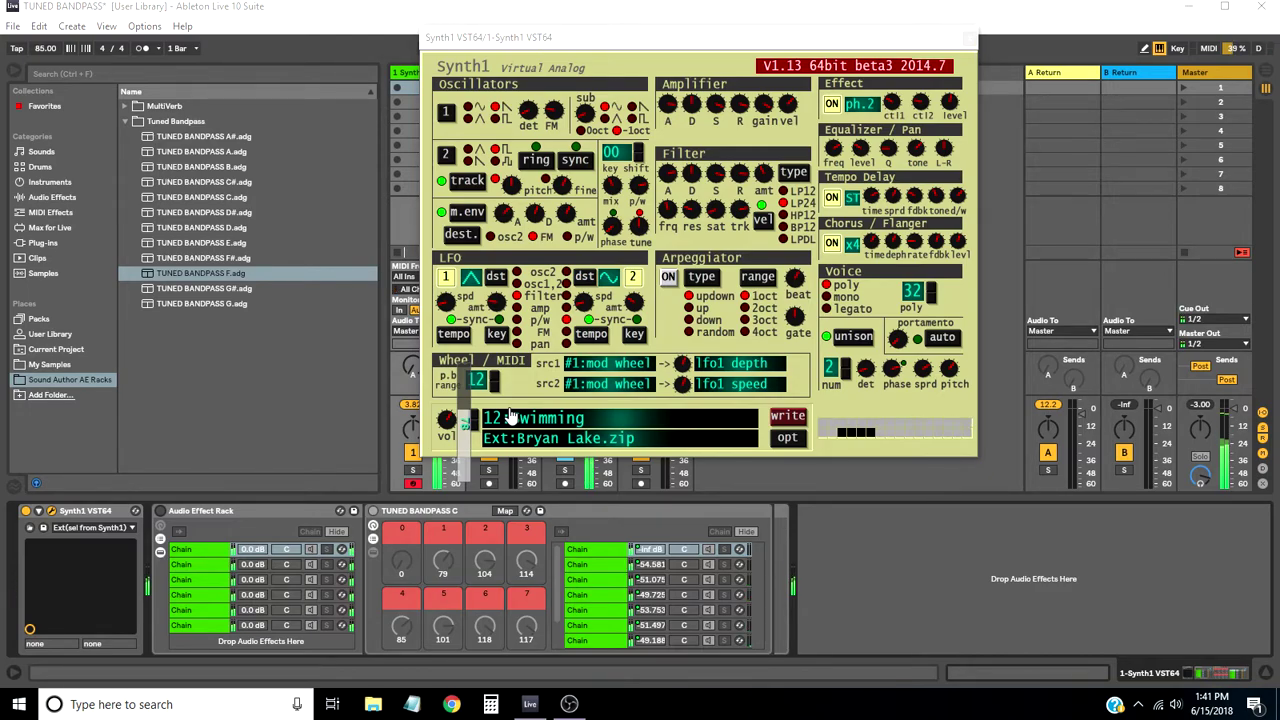
pyautogui.click(576, 42)
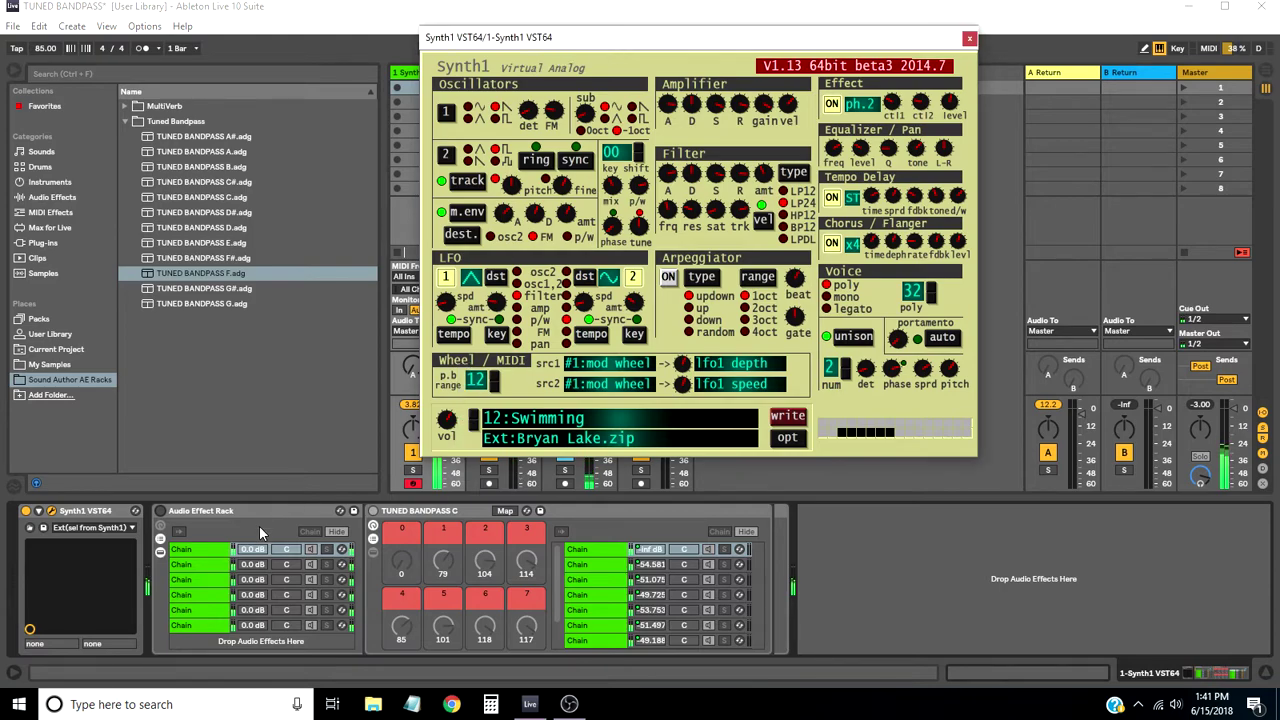
pyautogui.click(158, 517)
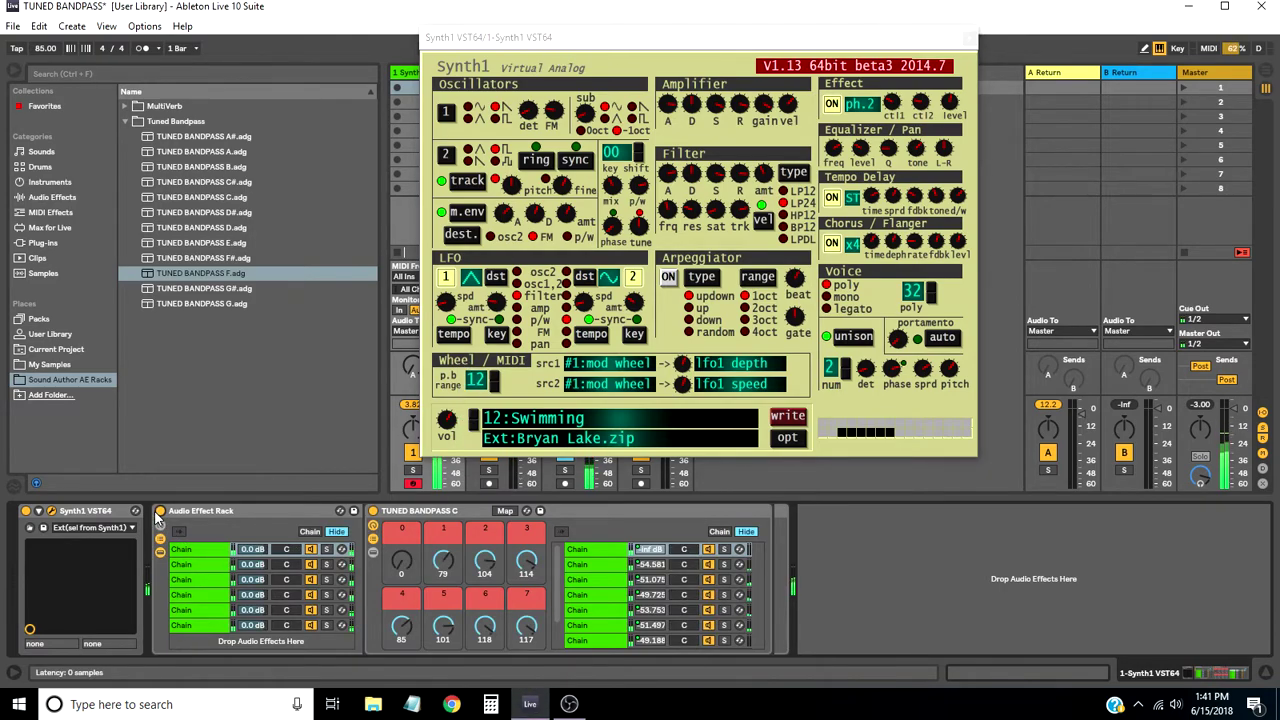
pyautogui.click(447, 421)
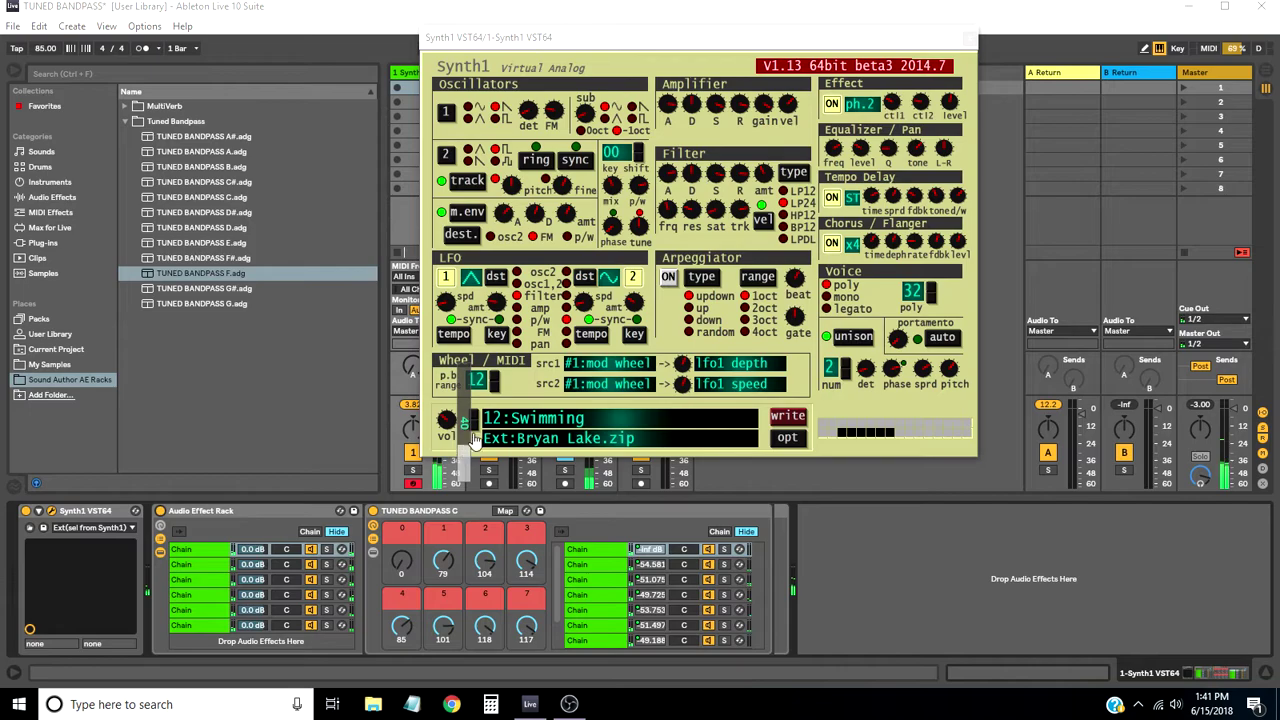
pyautogui.click(729, 38)
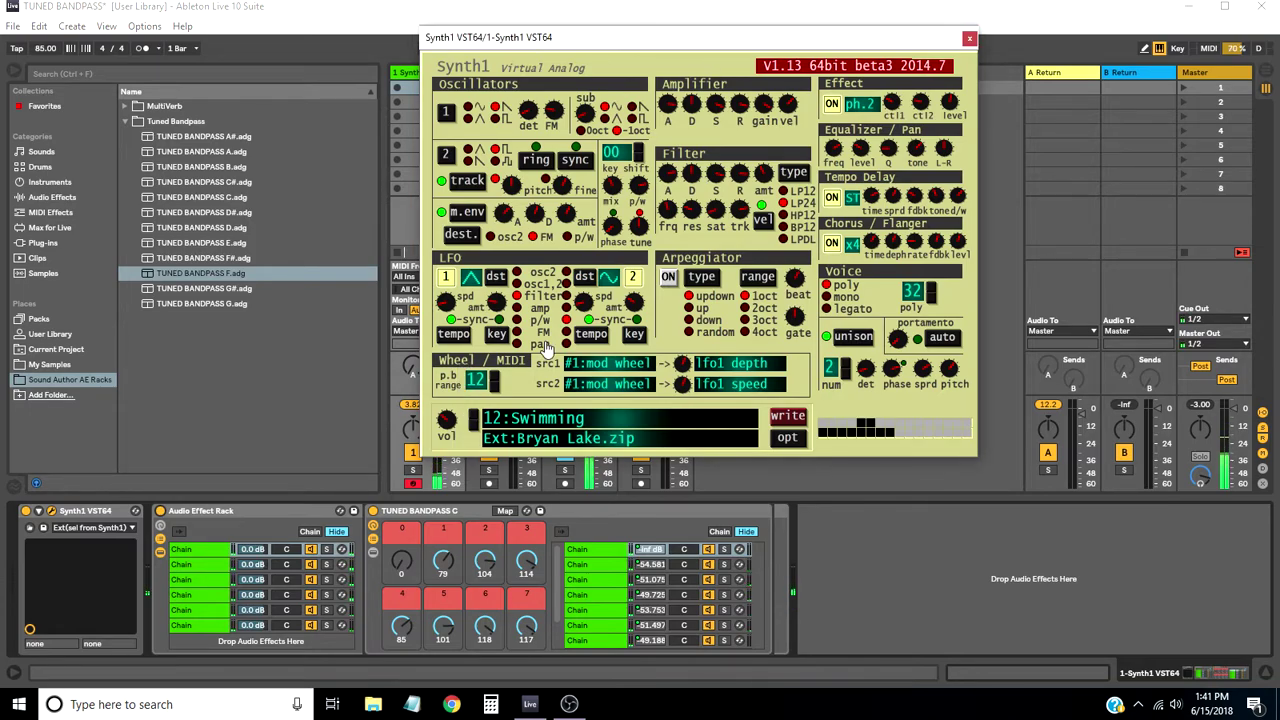
# - In the TUNED BANDPASS D# chain, set macro 2 to 55 and raise macro 1
pyautogui.click(208, 564)
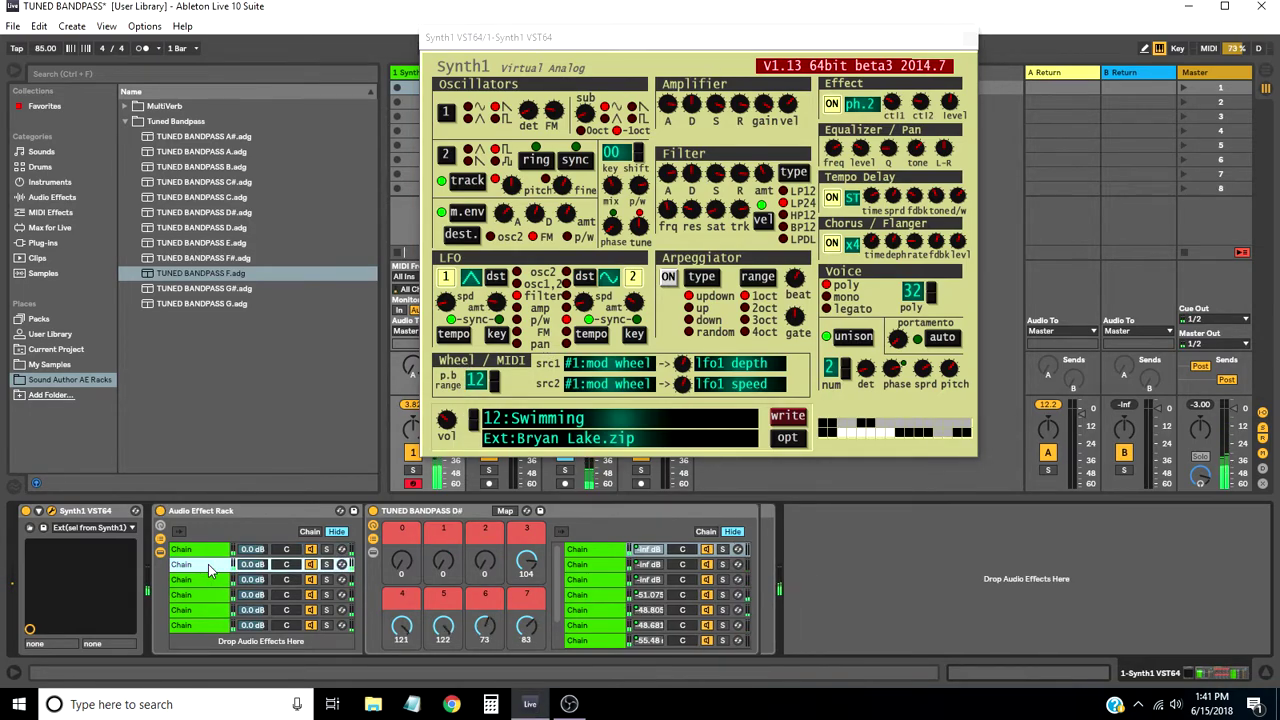
pyautogui.moveTo(487, 564); pyautogui.dragTo(487, 509)
pyautogui.moveTo(441, 563); pyautogui.dragTo(441, 499)
# - Set macros 1 and 4 to 73 and 104 in the TUNED BANDPASS A# chain, and macros 1 and 2 to 95 and 67 in TUNED BANDPASS D
pyautogui.click(209, 596)
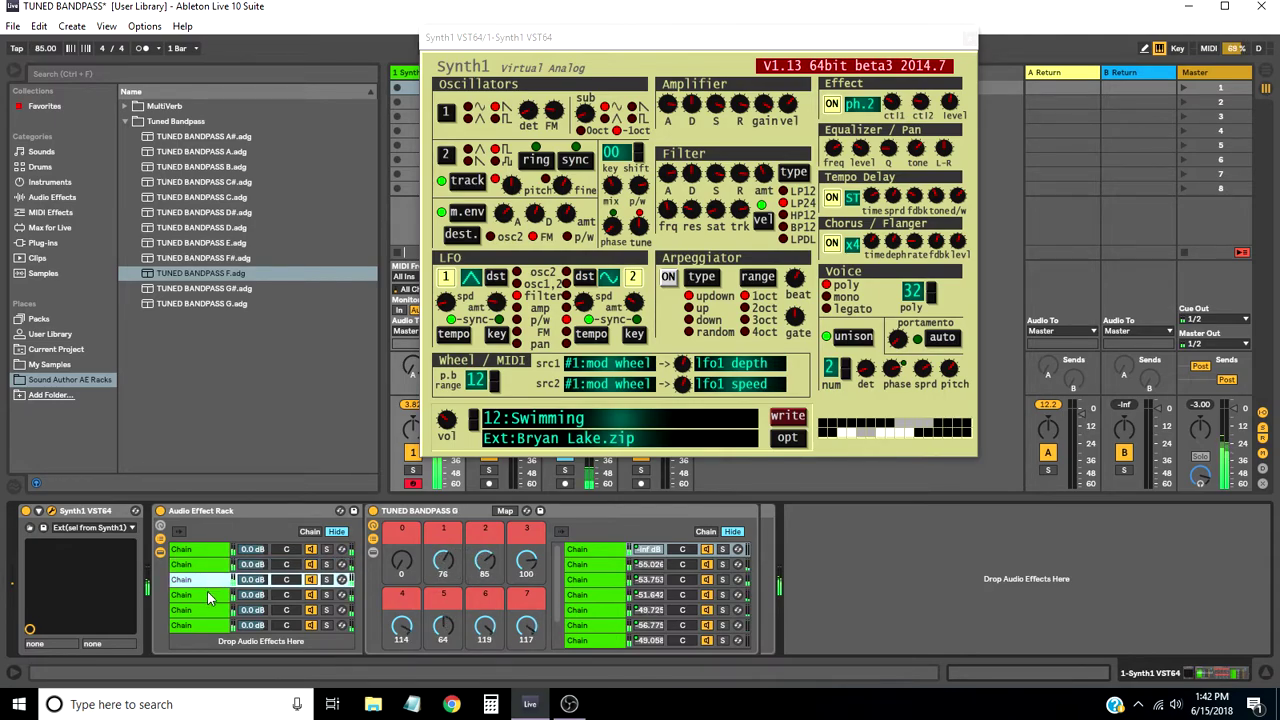
pyautogui.moveTo(442, 560); pyautogui.dragTo(442, 487)
pyautogui.moveTo(405, 632); pyautogui.dragTo(443, 630)
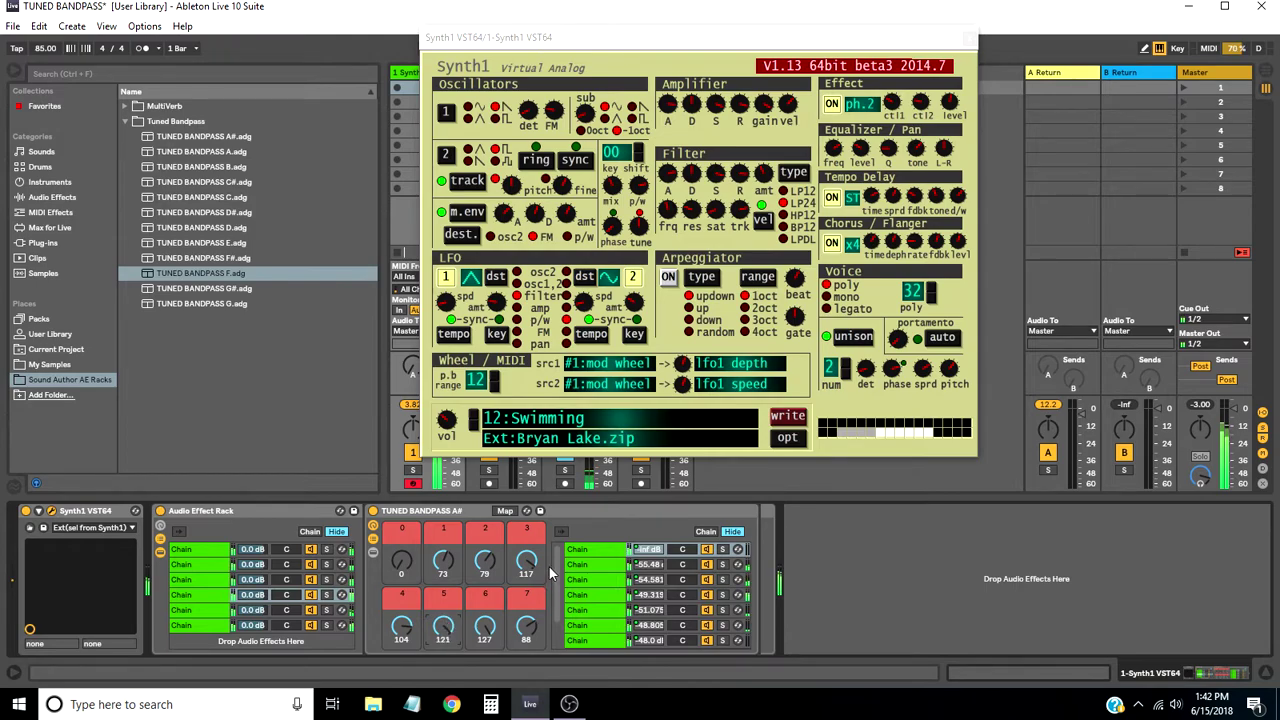
pyautogui.click(220, 612)
pyautogui.moveTo(482, 571); pyautogui.dragTo(451, 462)
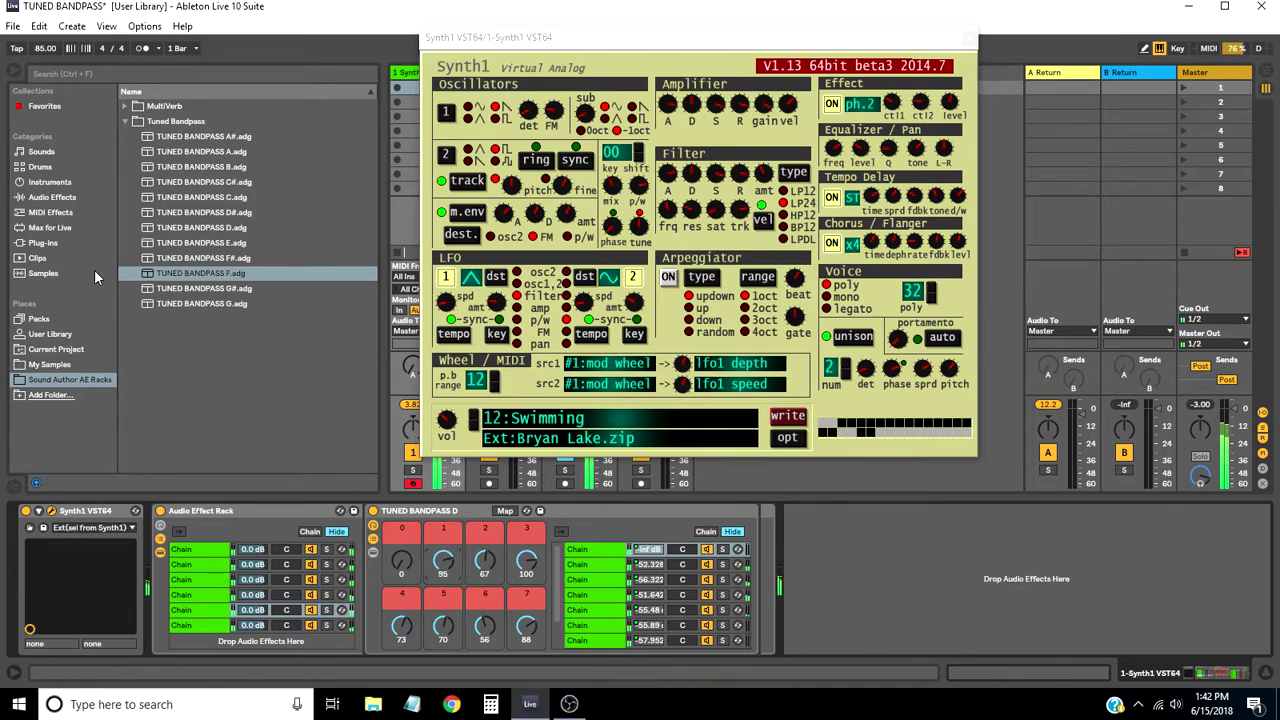
# - Add the MULTI-VERB X32 rack from the MultiVerb folder after the Audio Effect Rack and set its Dry Wet to 65 %
pyautogui.click(55, 197)
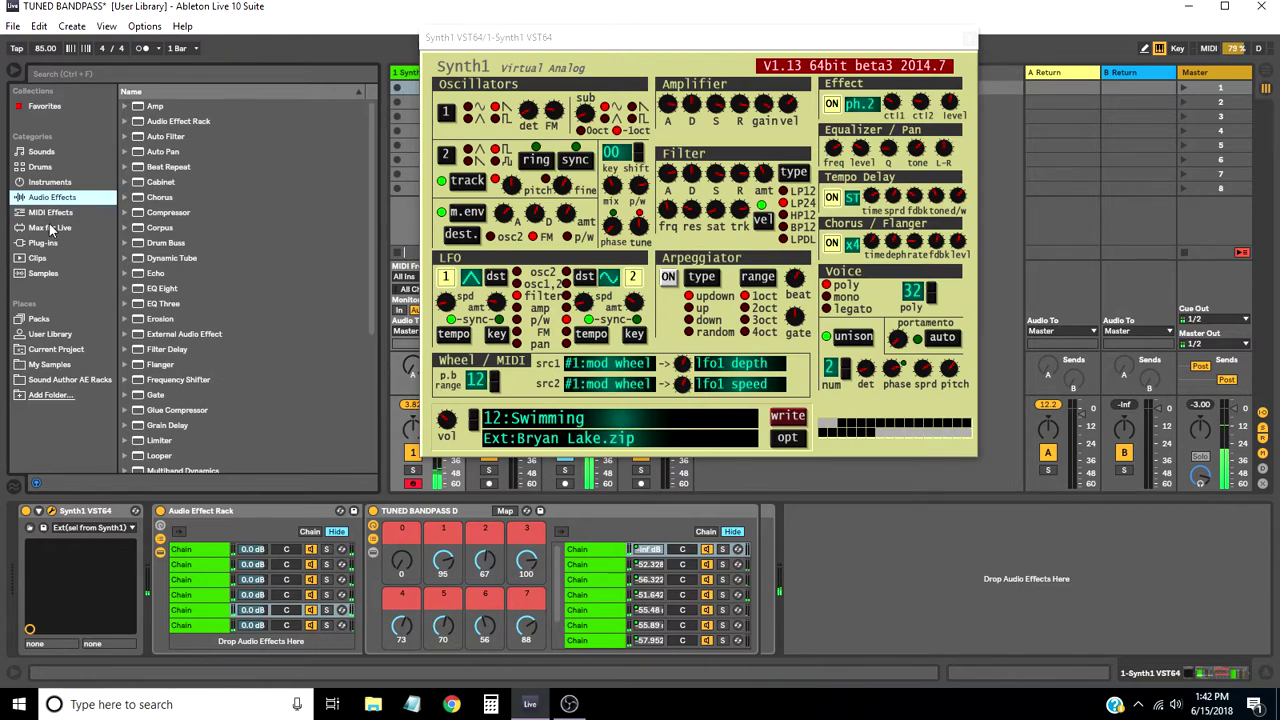
pyautogui.click(90, 380)
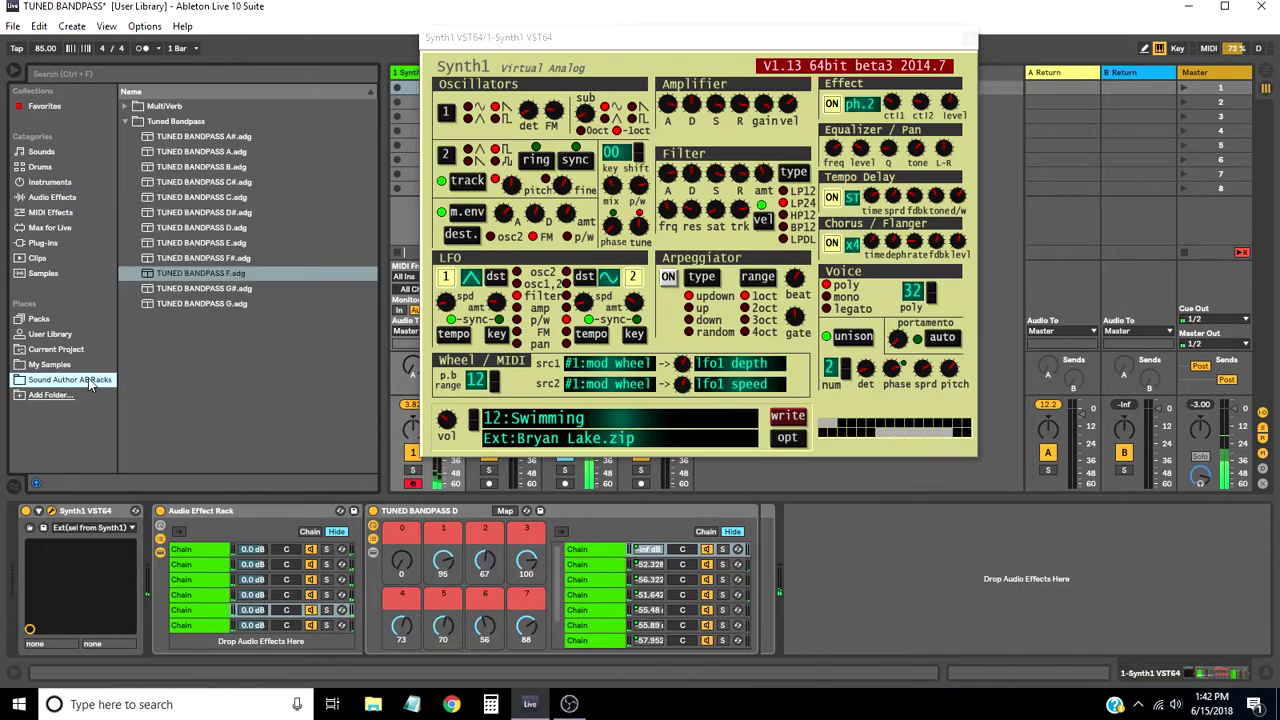
pyautogui.click(218, 248)
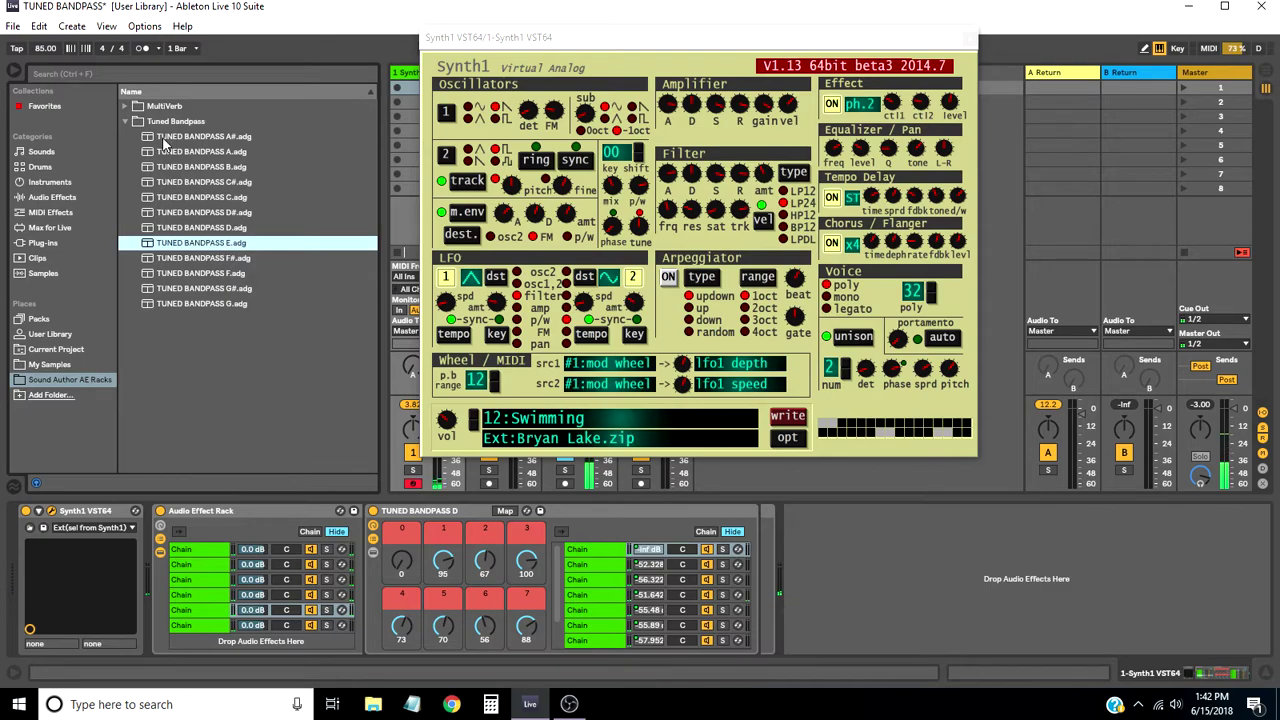
pyautogui.click(126, 121)
pyautogui.click(140, 107)
pyautogui.click(129, 108)
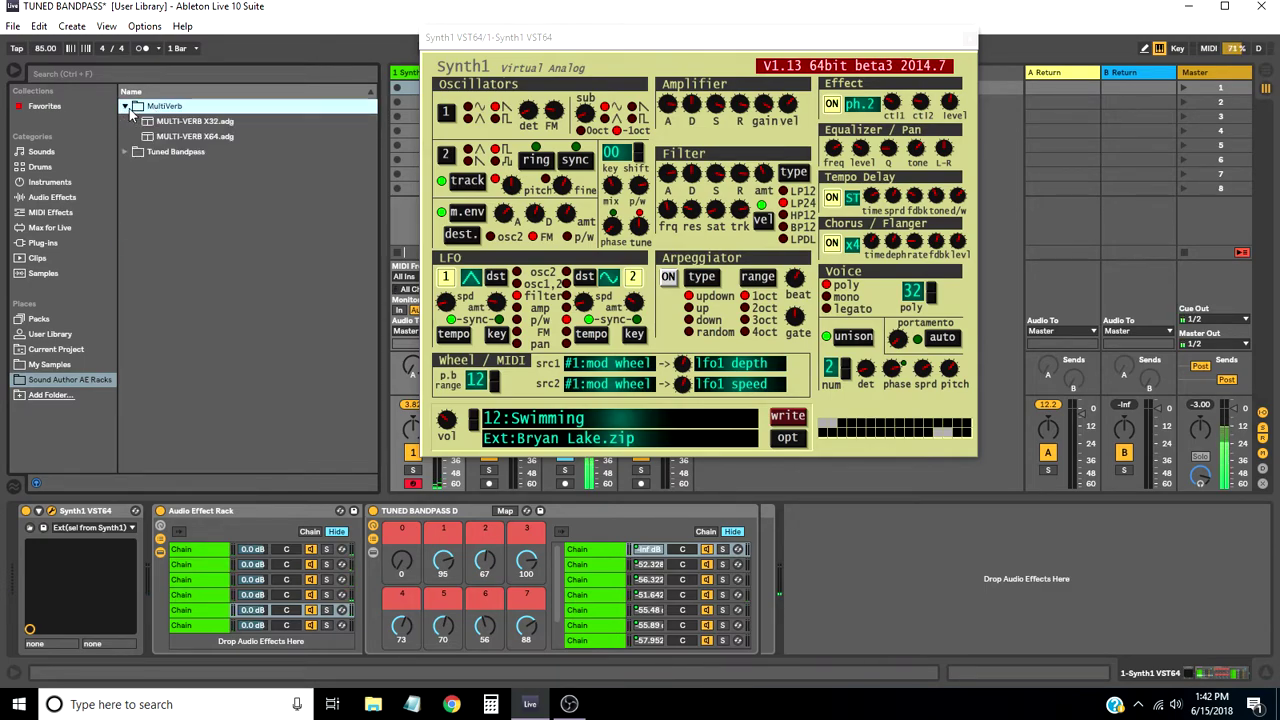
pyautogui.click(180, 123)
pyautogui.moveTo(186, 125); pyautogui.dragTo(850, 552)
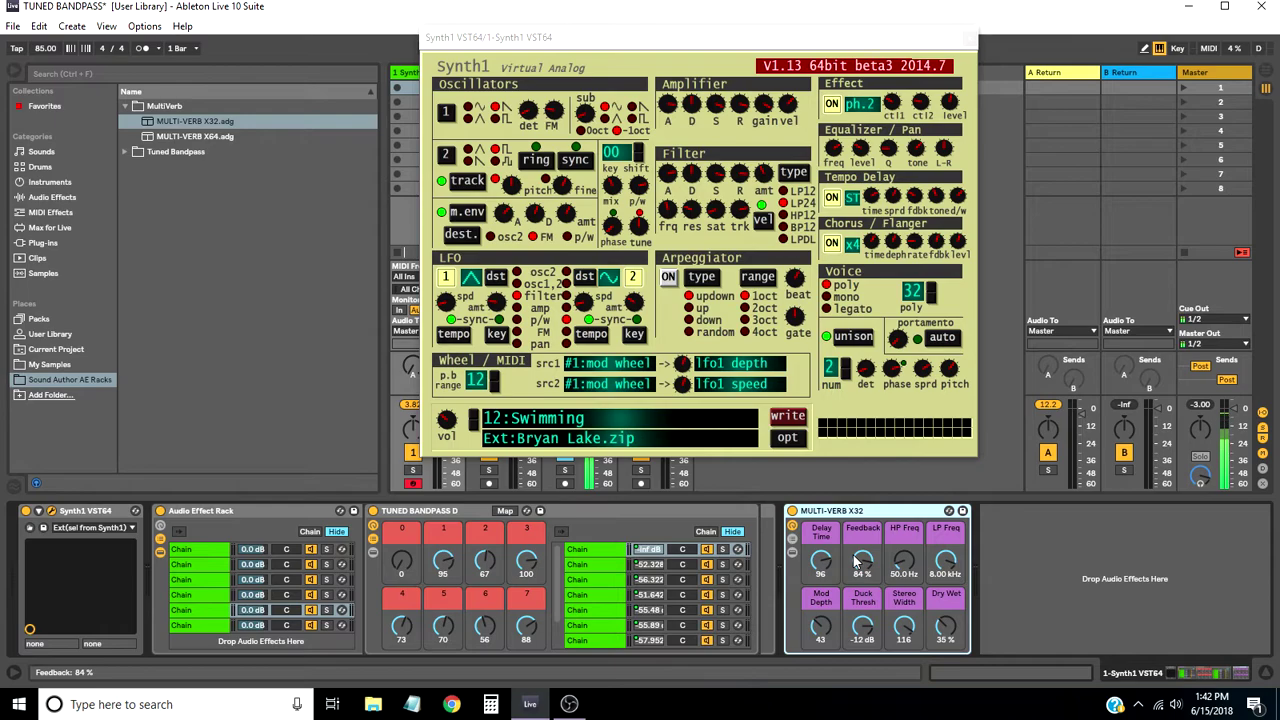
pyautogui.moveTo(958, 636); pyautogui.dragTo(958, 608)
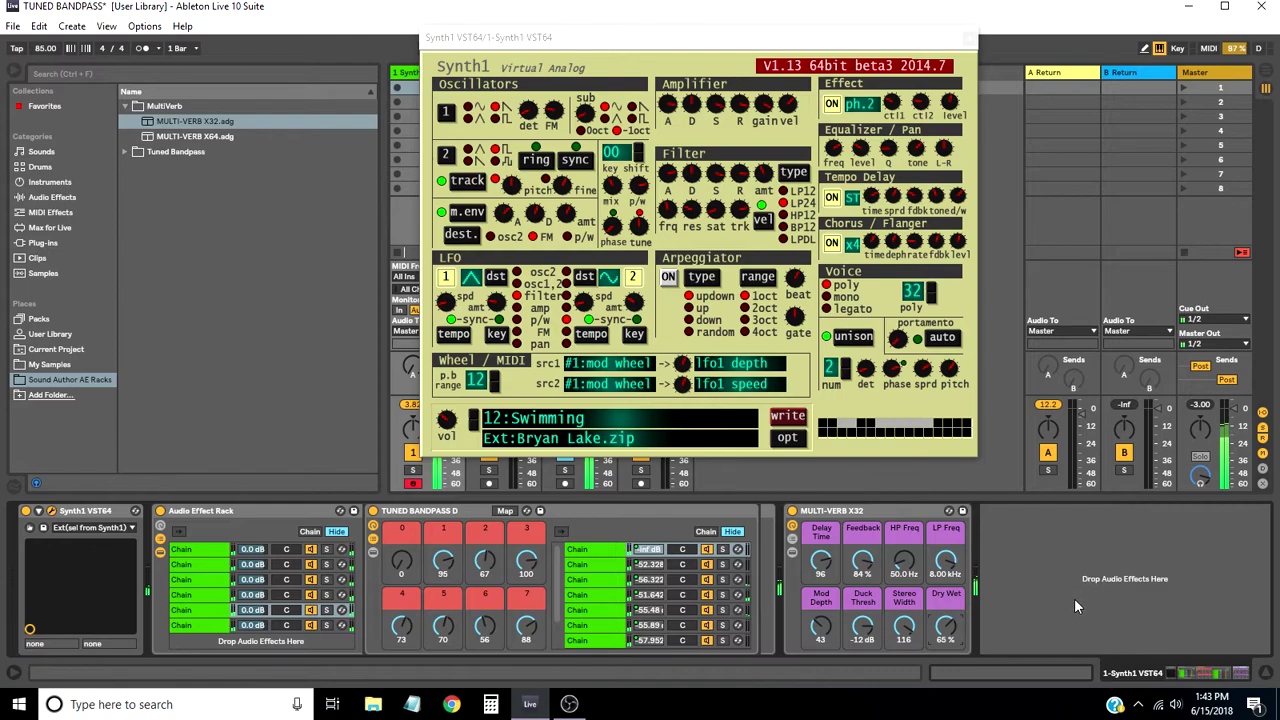
# - Delete the MULTI-VERB X32 rack from the Synth1 track
pyautogui.click(912, 514)
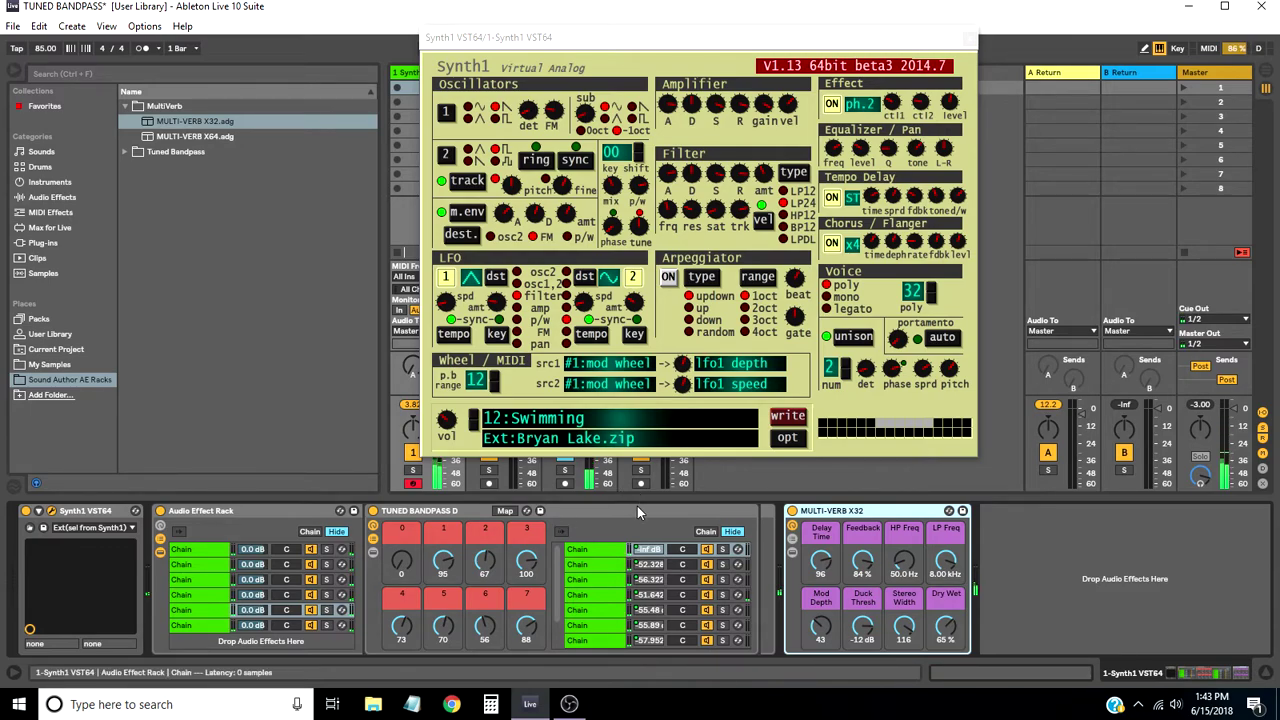
pyautogui.rightClick(883, 512)
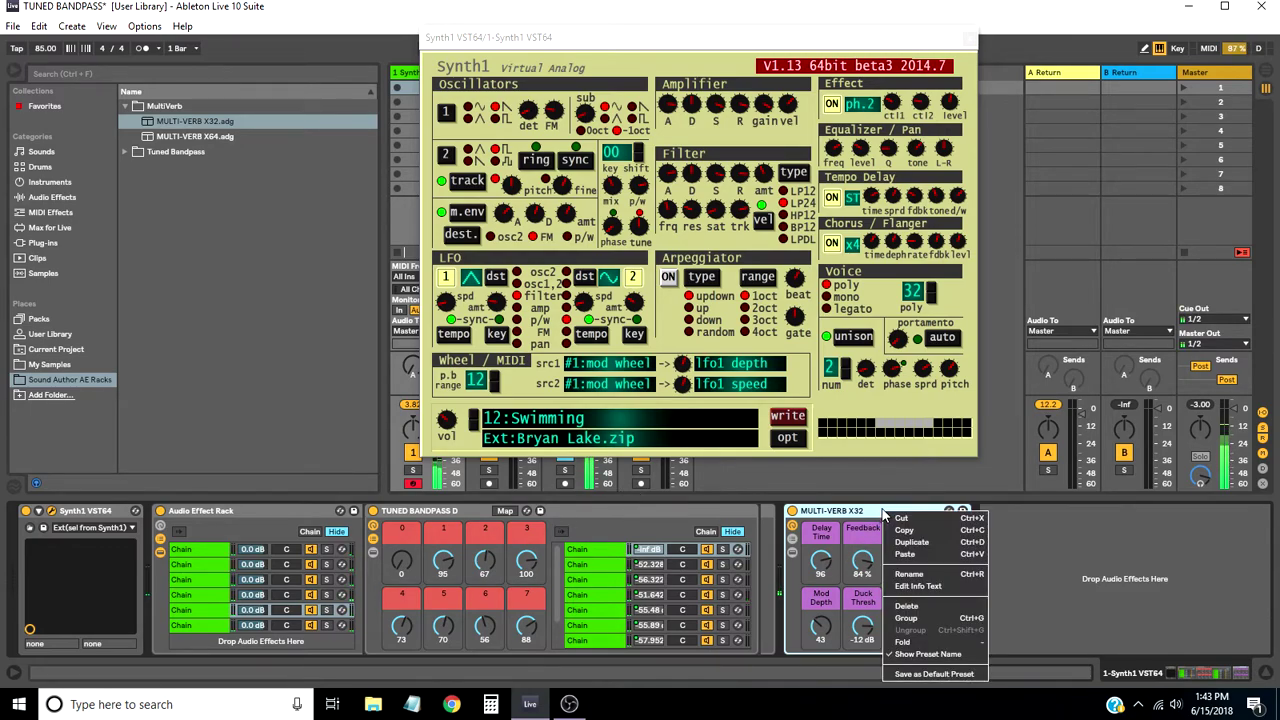
pyautogui.click(914, 606)
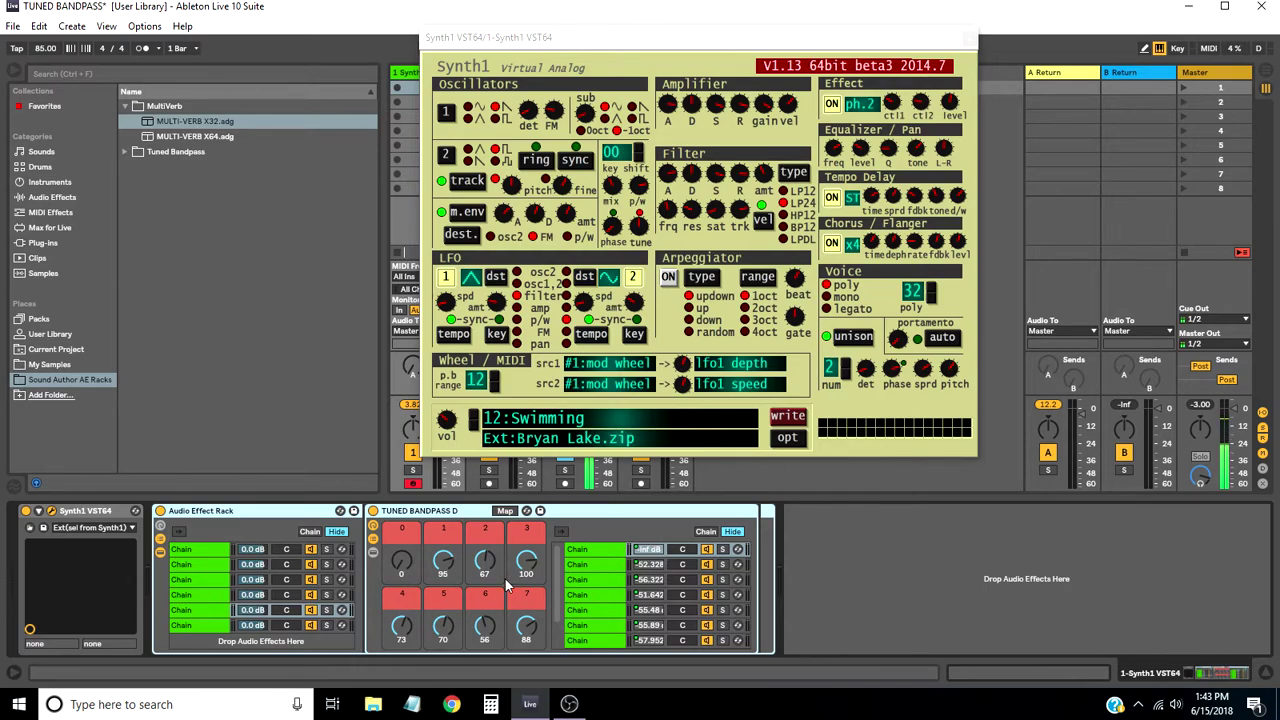
# - Step through all the Audio Effect Rack's chains to review each tuned bandpass rack's macros, finishing on TUNED BANDPASS F
pyautogui.click(216, 627)
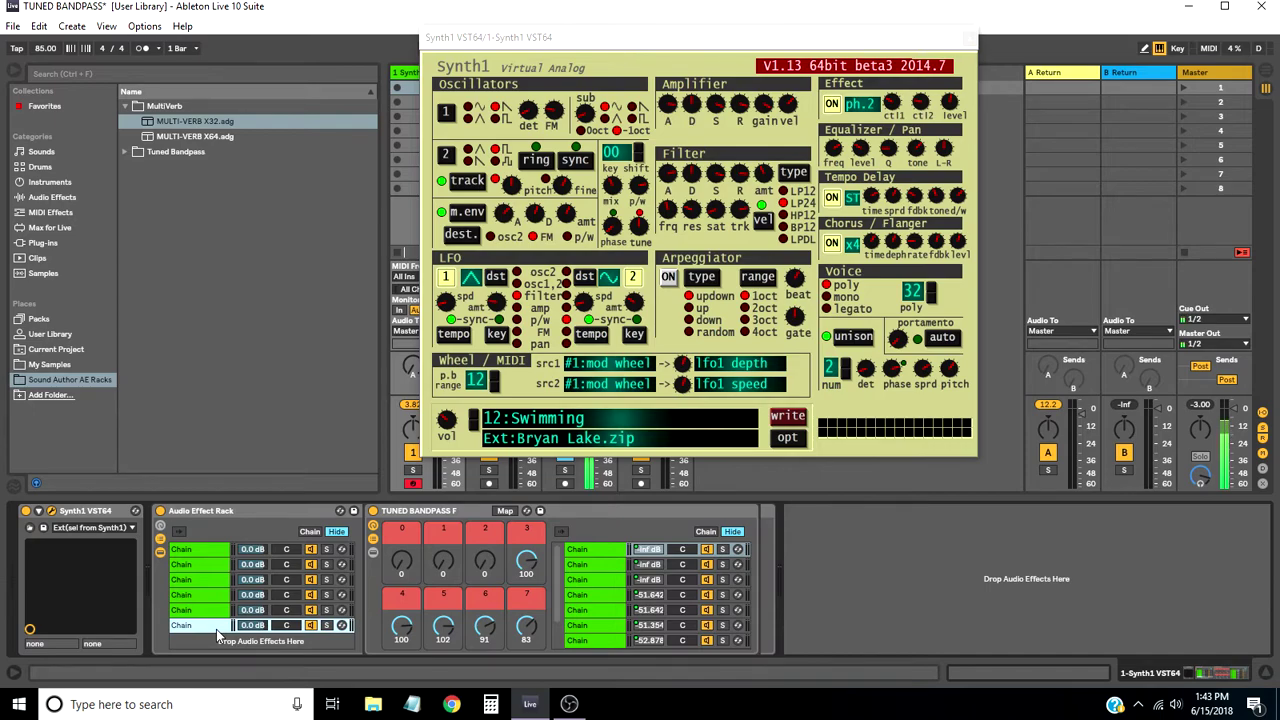
pyautogui.press('Up')
pyautogui.press('Up')
pyautogui.press('Up')
pyautogui.press('Up')
pyautogui.press('Up')
pyautogui.press('Down')
pyautogui.press('Down')
pyautogui.press('Down')
pyautogui.press('Down')
pyautogui.press('Down')
pyautogui.click(219, 611)
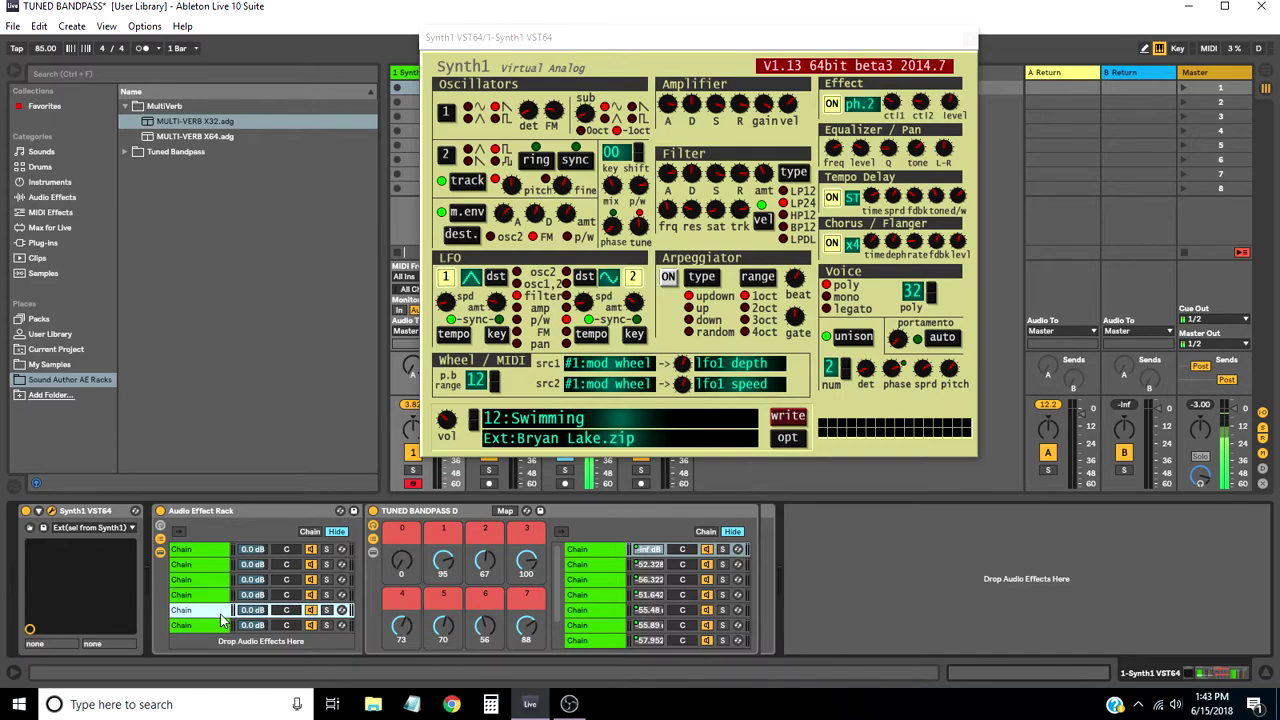
pyautogui.press('Up')
pyautogui.press('Up')
pyautogui.press('Up')
pyautogui.press('Up')
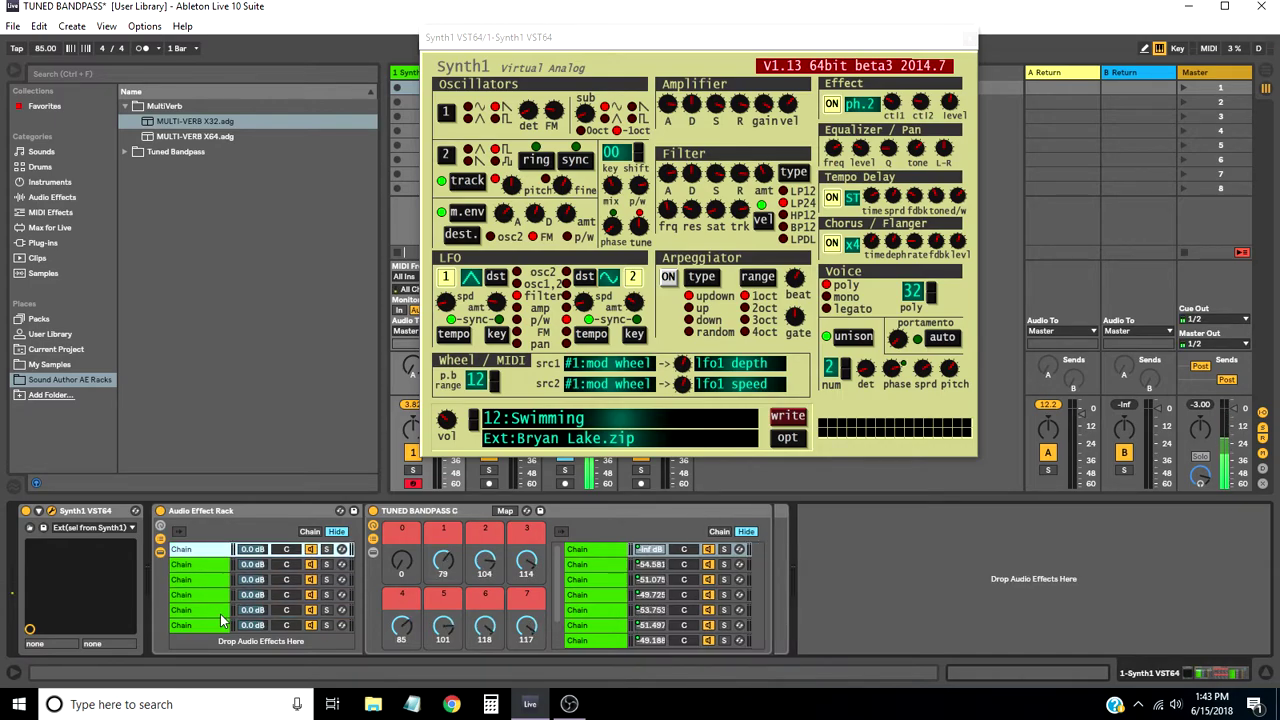
pyautogui.press('Down')
pyautogui.press('Down')
pyautogui.press('Down')
pyautogui.press('Down')
pyautogui.press('Down')
pyautogui.press('Up')
pyautogui.press('Up')
pyautogui.press('Up')
pyautogui.press('Up')
pyautogui.press('Up')
pyautogui.press('Down')
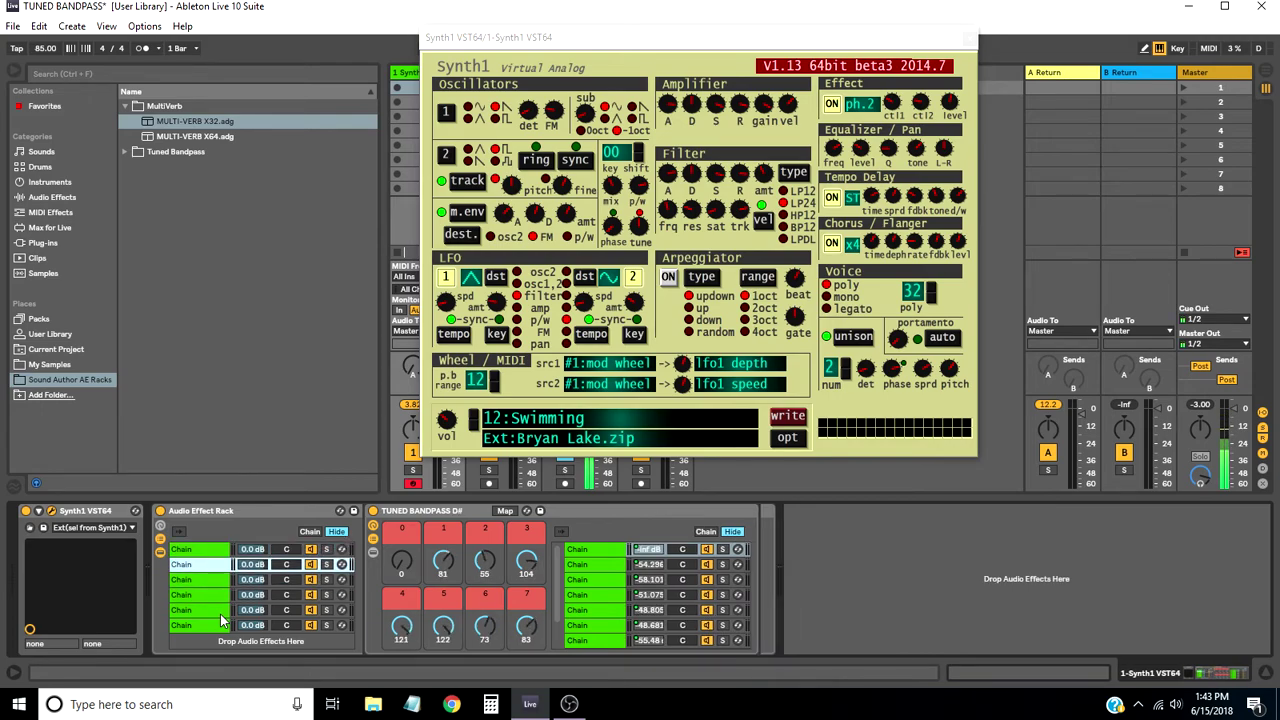
pyautogui.click(222, 620)
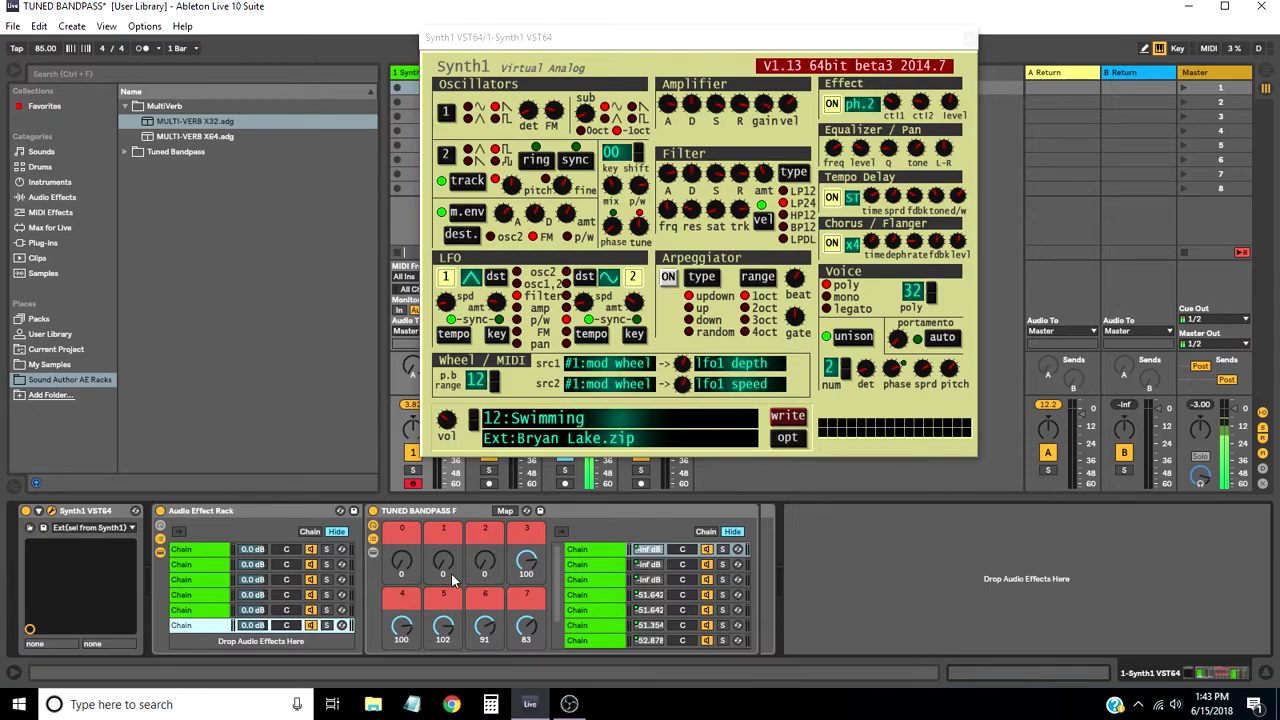
# - Show the devices in the first chain of the TUNED BANDPASS F rack and examine its Auto Filters
pyautogui.click(584, 551)
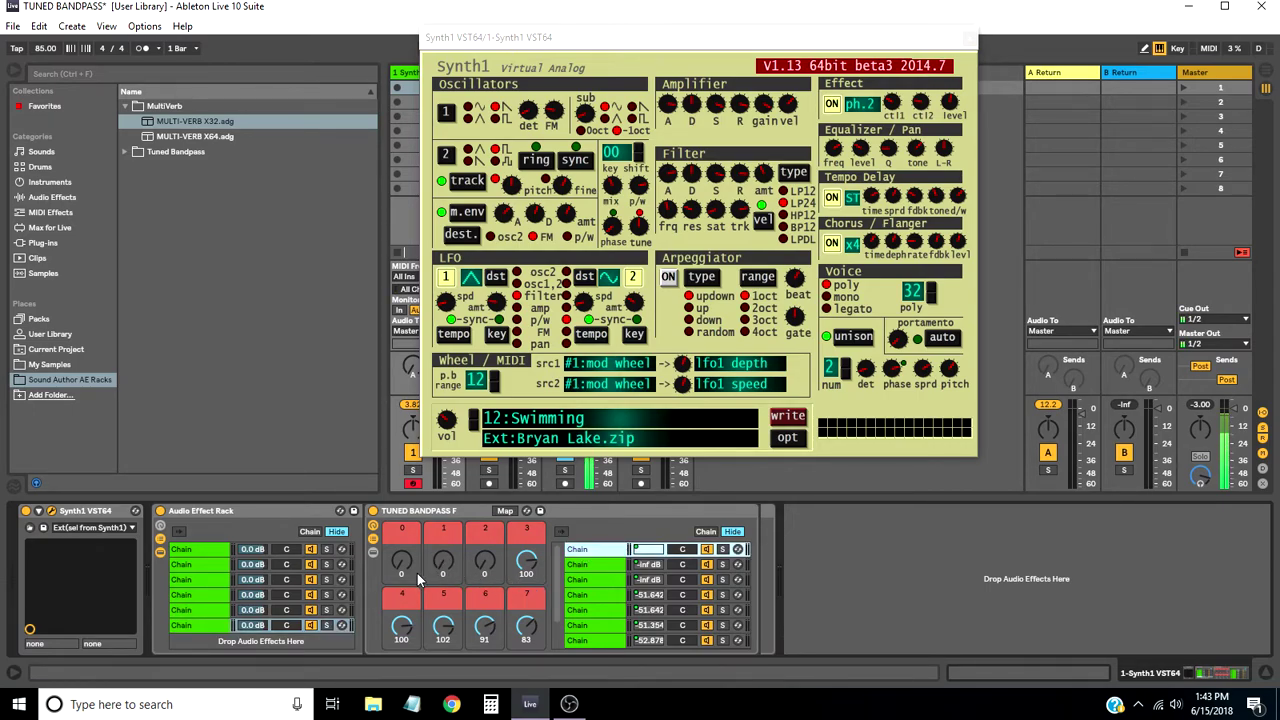
pyautogui.click(375, 551)
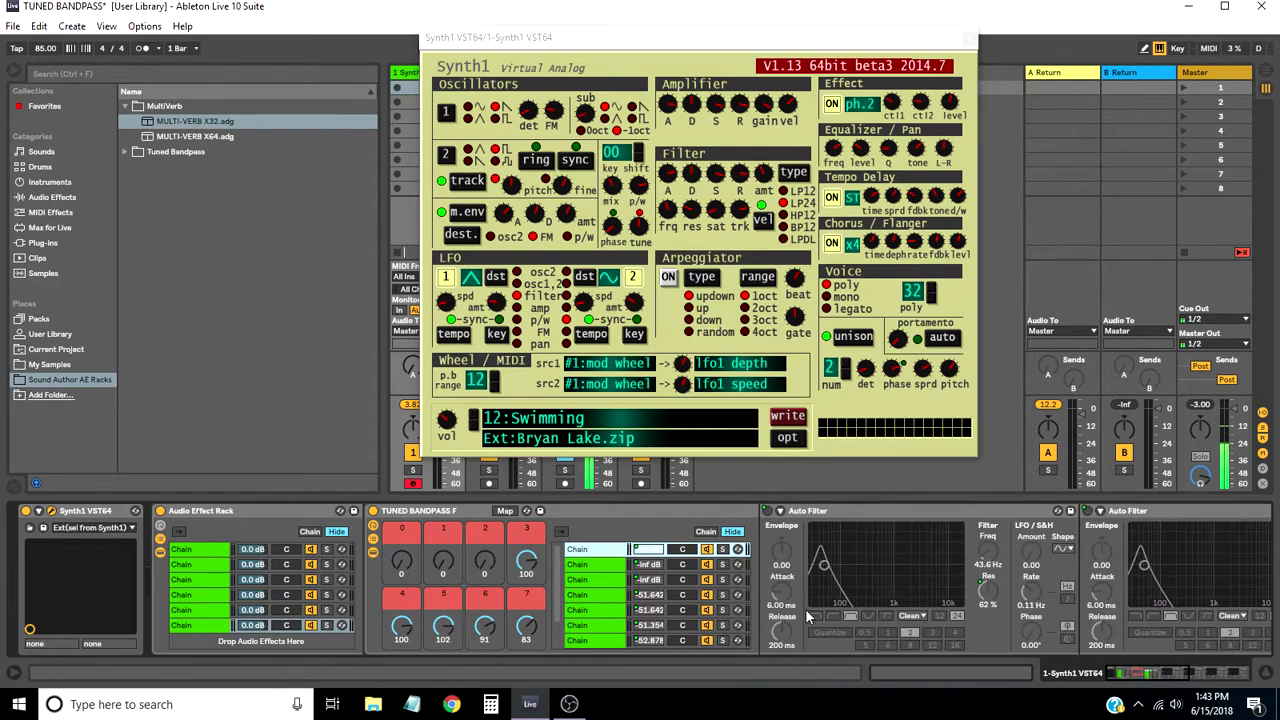
pyautogui.moveTo(403, 566); pyautogui.dragTo(405, 585)
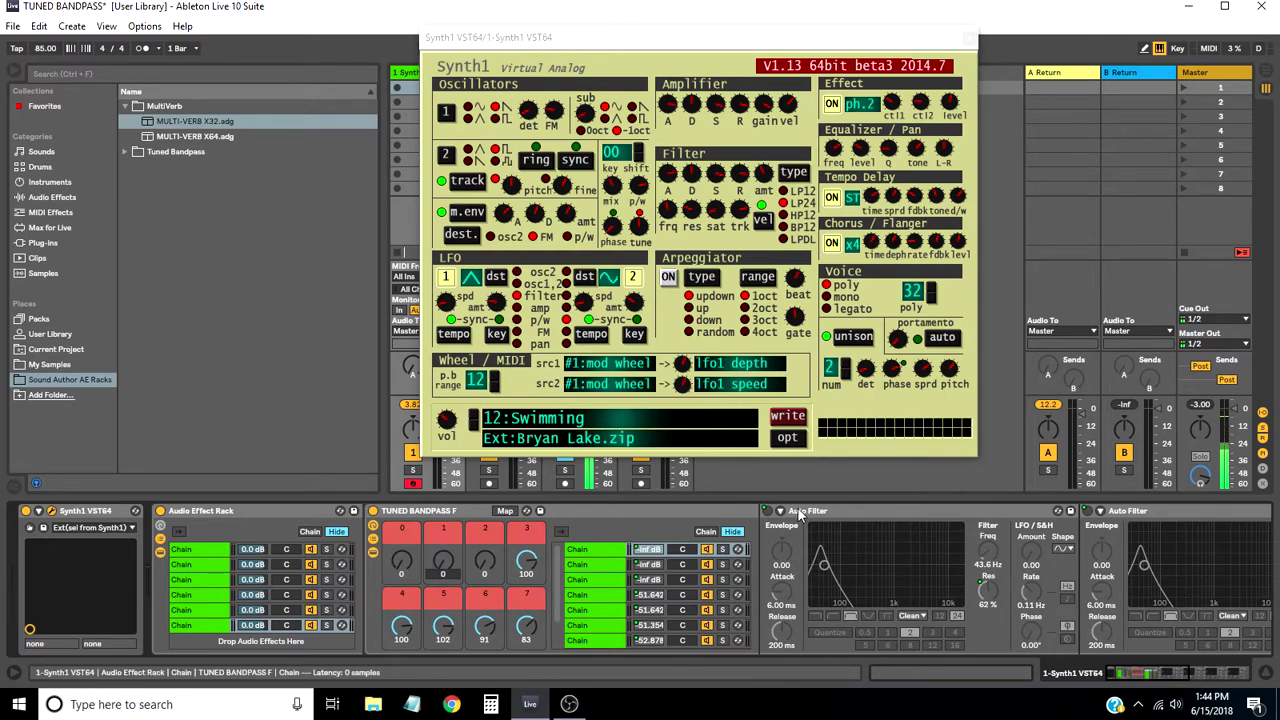
pyautogui.moveTo(716, 41); pyautogui.dragTo(681, 42)
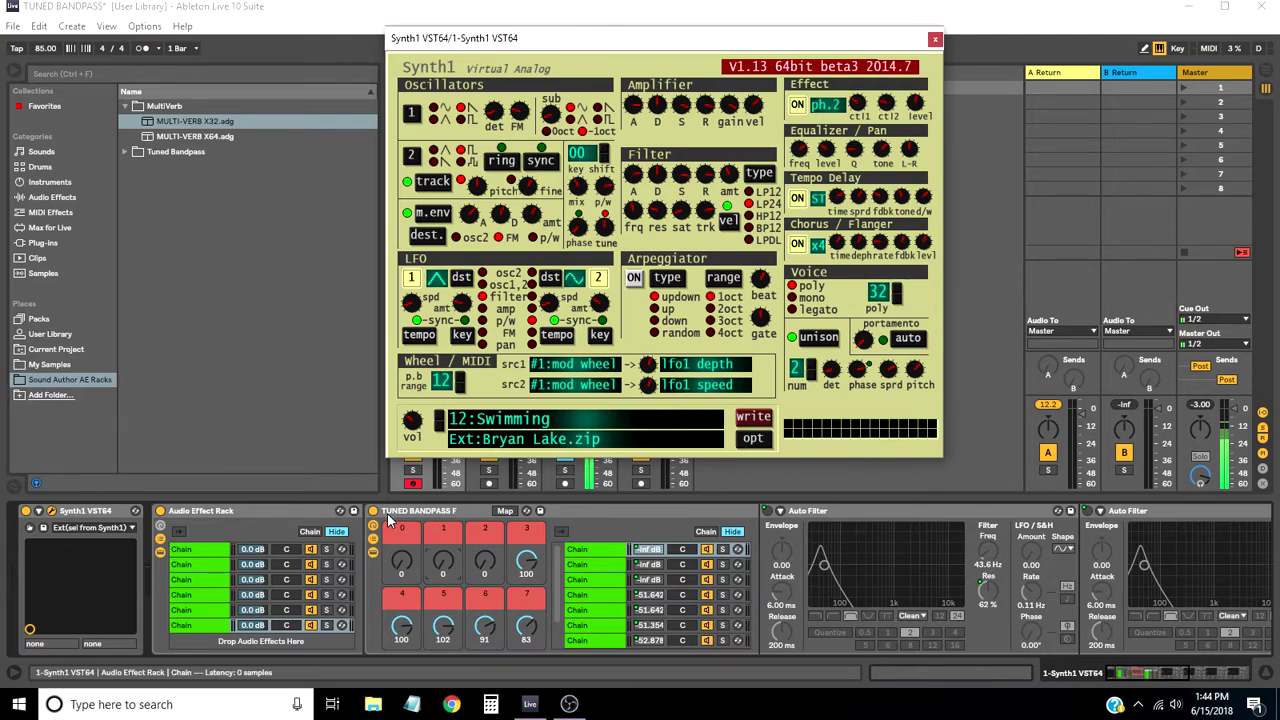
pyautogui.click(450, 512)
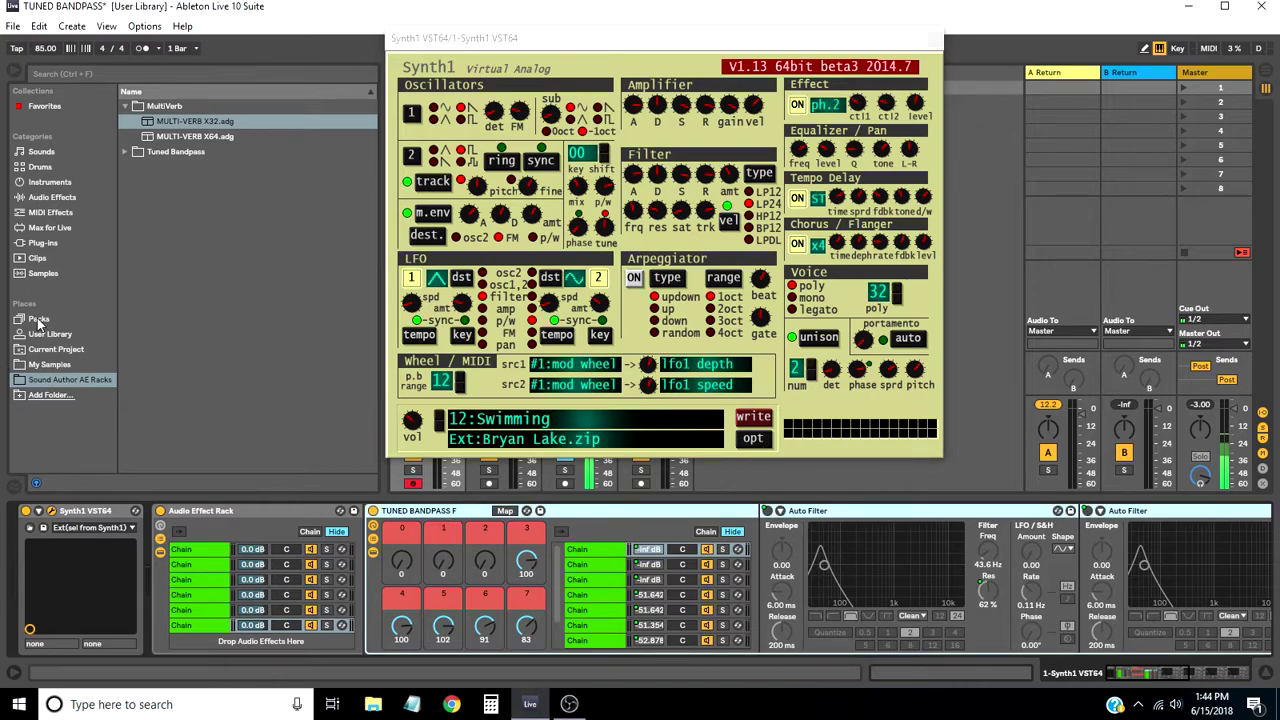
# - Expand the Tuned Bandpass preset folder in the browser and close the Synth1 plug-in window
pyautogui.click(126, 151)
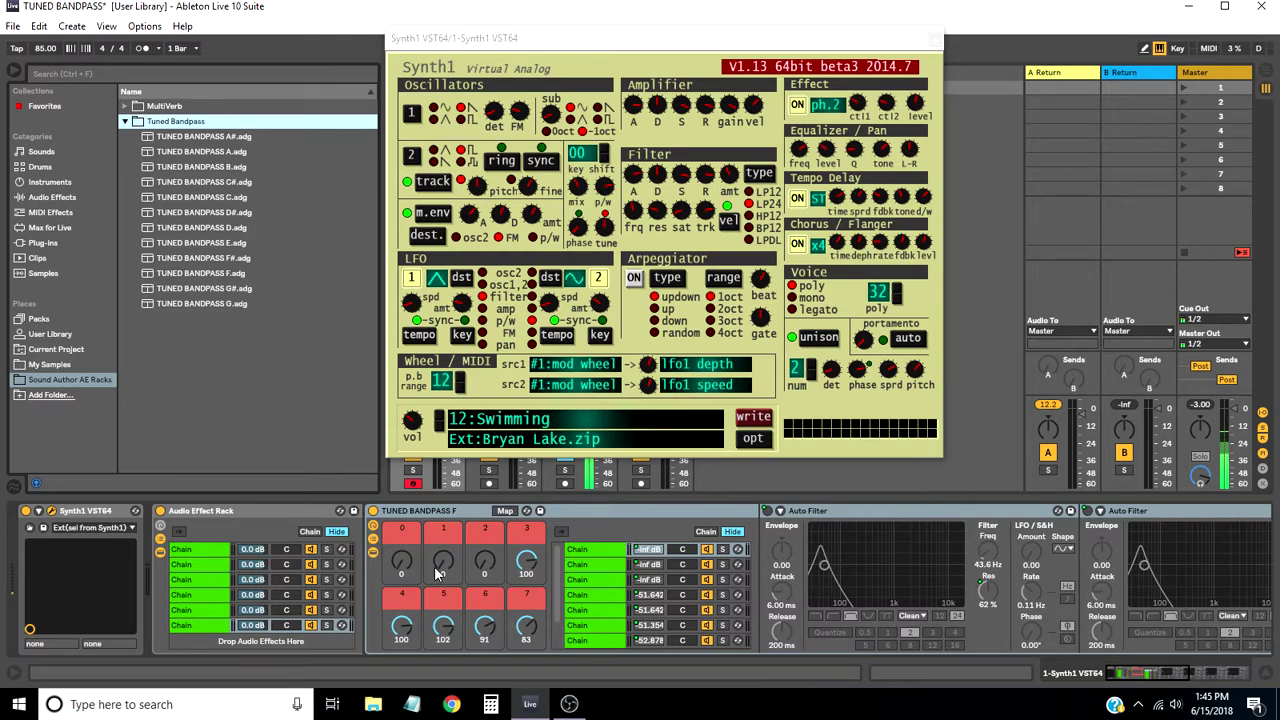
pyautogui.click(604, 46)
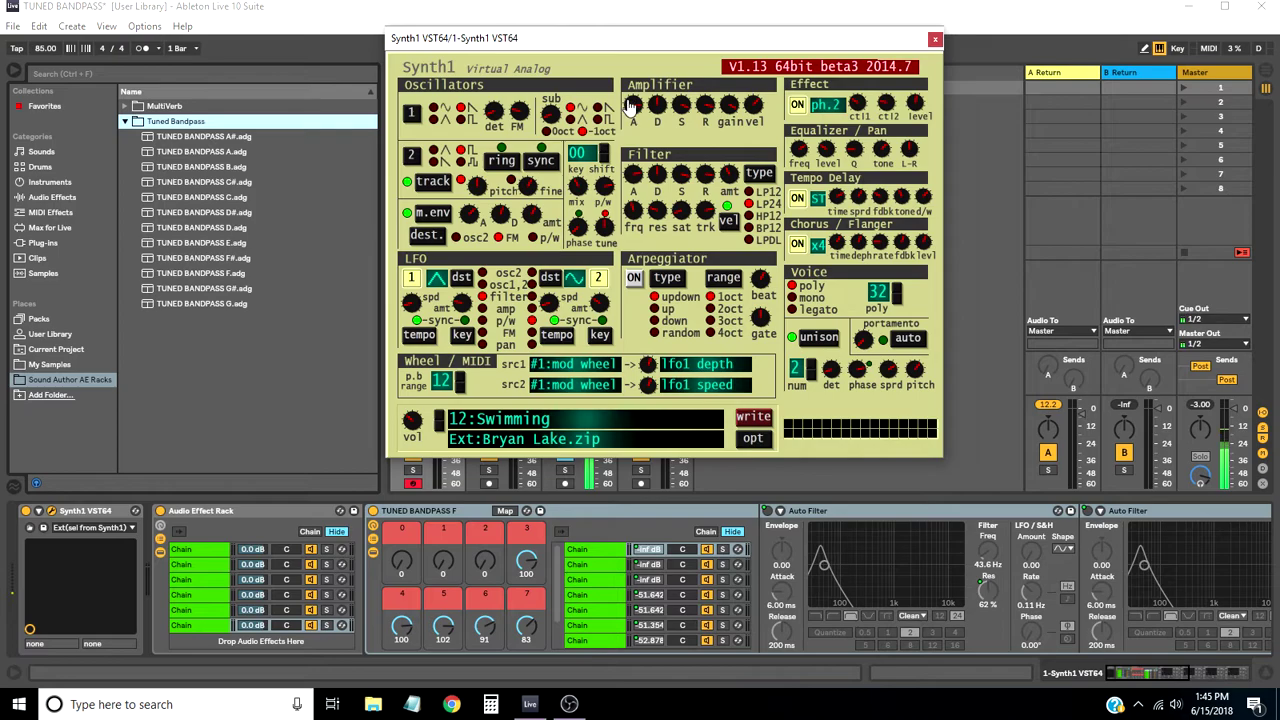
pyautogui.moveTo(790, 46); pyautogui.dragTo(727, 20)
pyautogui.click(872, 14)
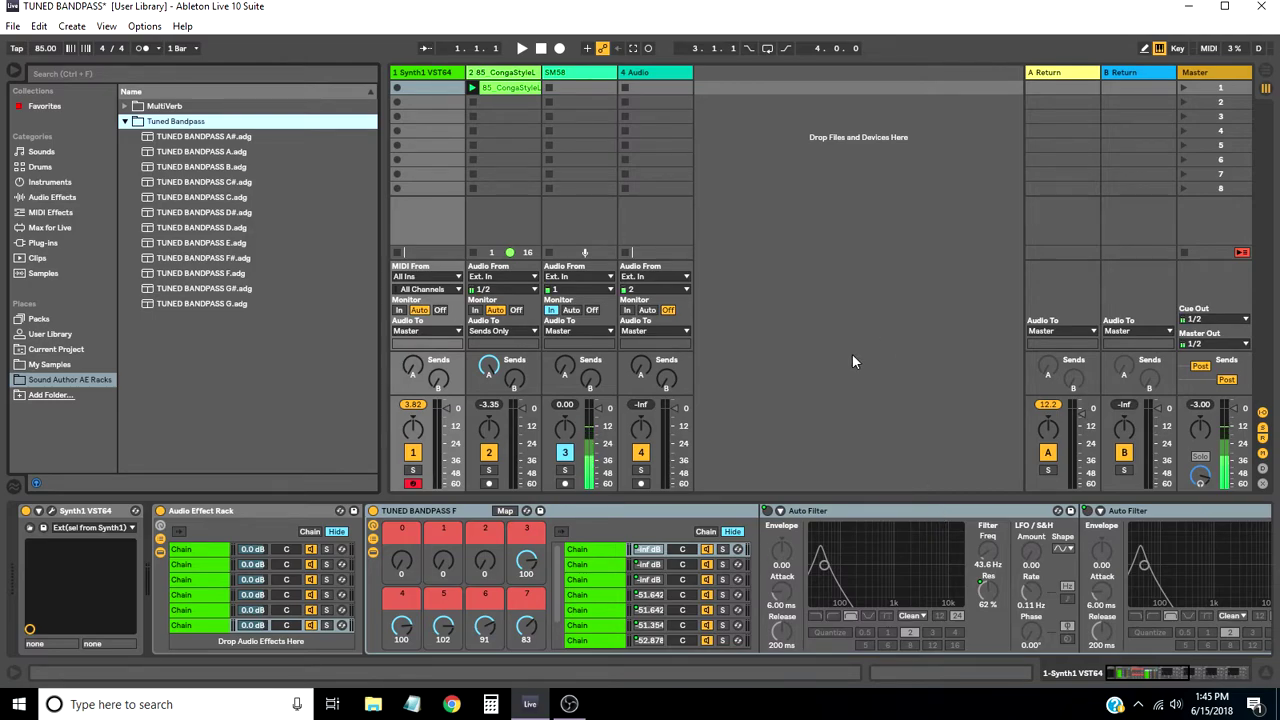
pyautogui.click(664, 512)
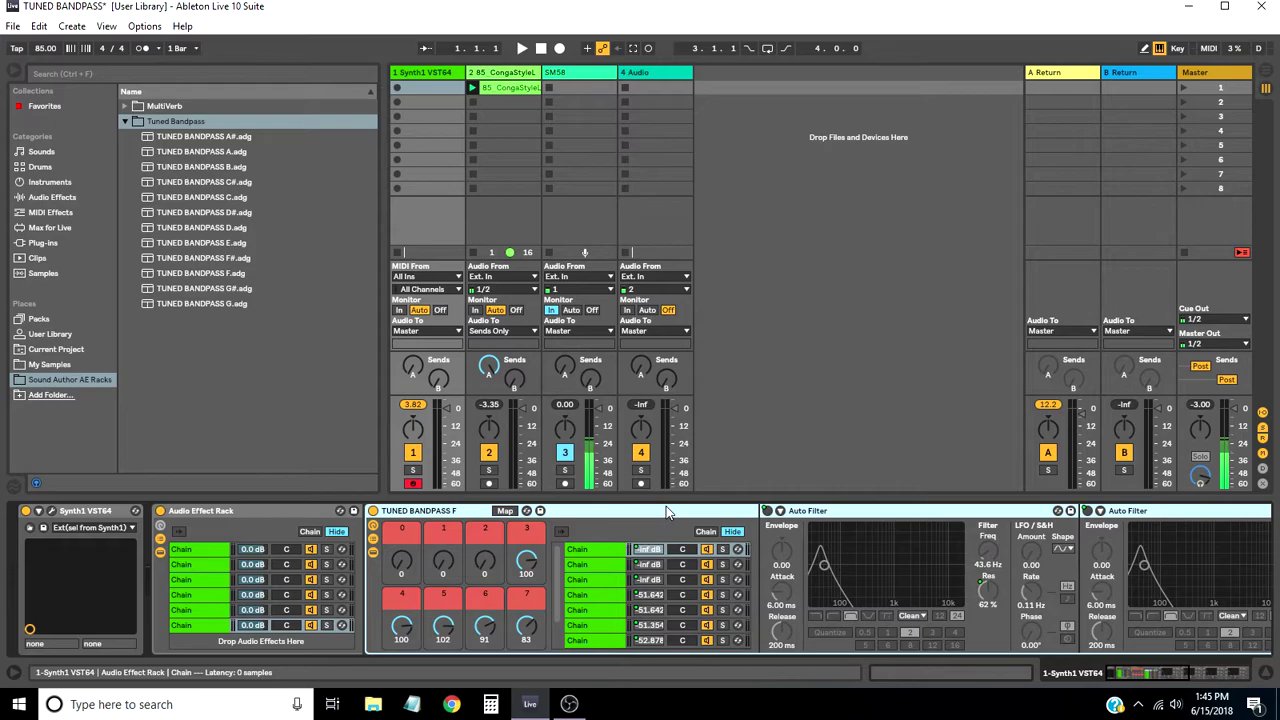